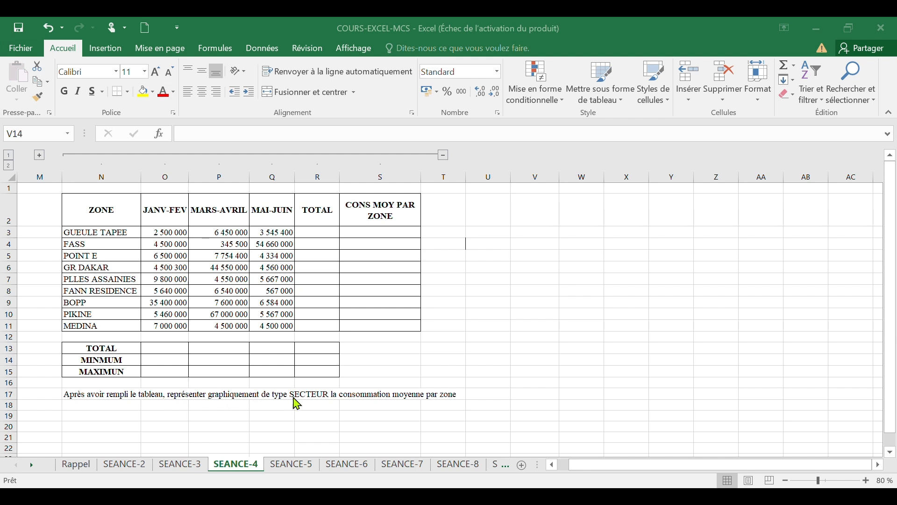
# Step: Compute the GUEULE TAPEE total with SOMME over its three periods and fill the formula down the TOTAL column to MEDINA
pyautogui.click(333, 233)
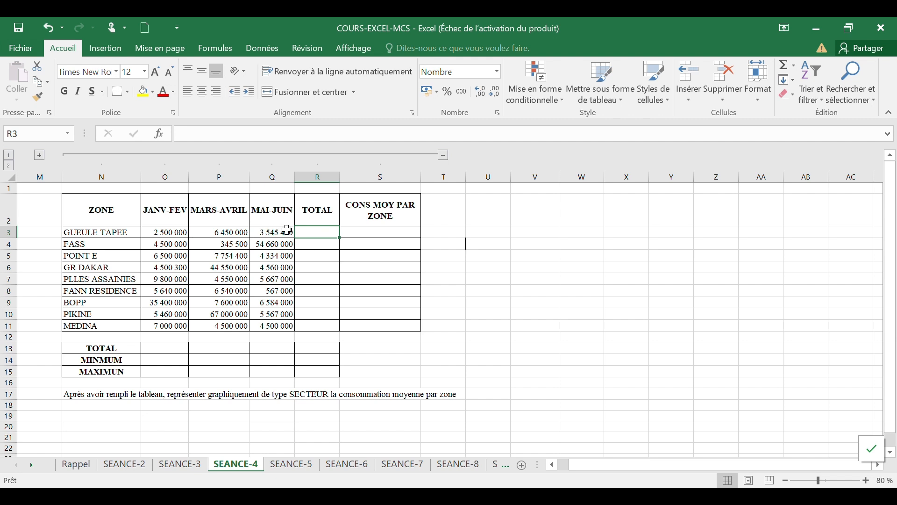
pyautogui.write('=')
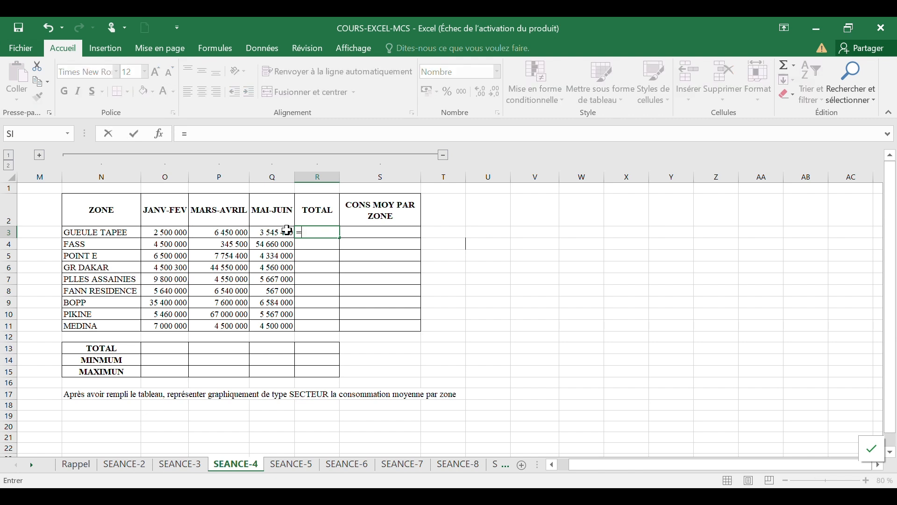
pyautogui.write('som')
pyautogui.press('Tab')
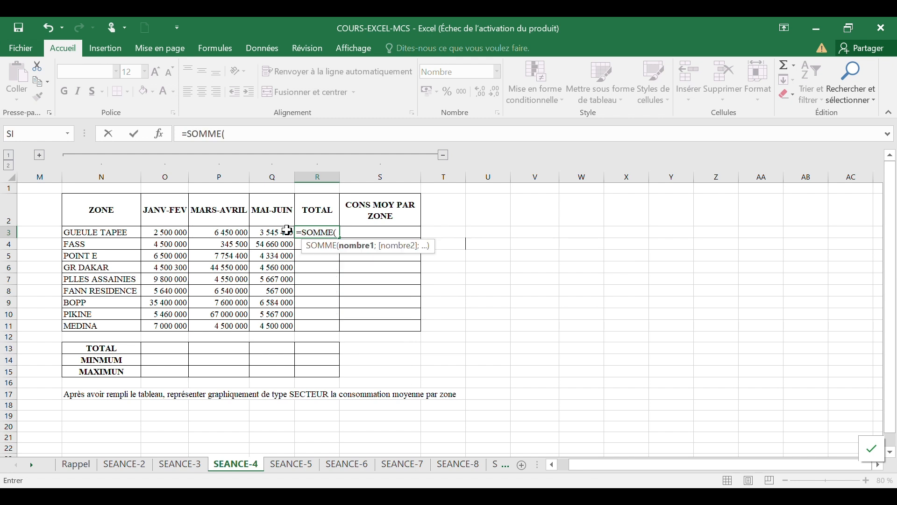
pyautogui.moveTo(170, 233); pyautogui.dragTo(272, 233)
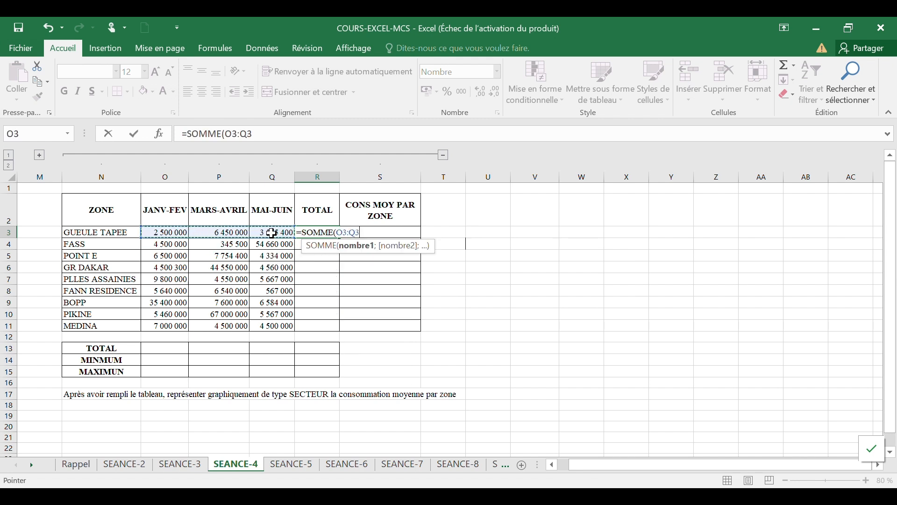
pyautogui.press('Return')
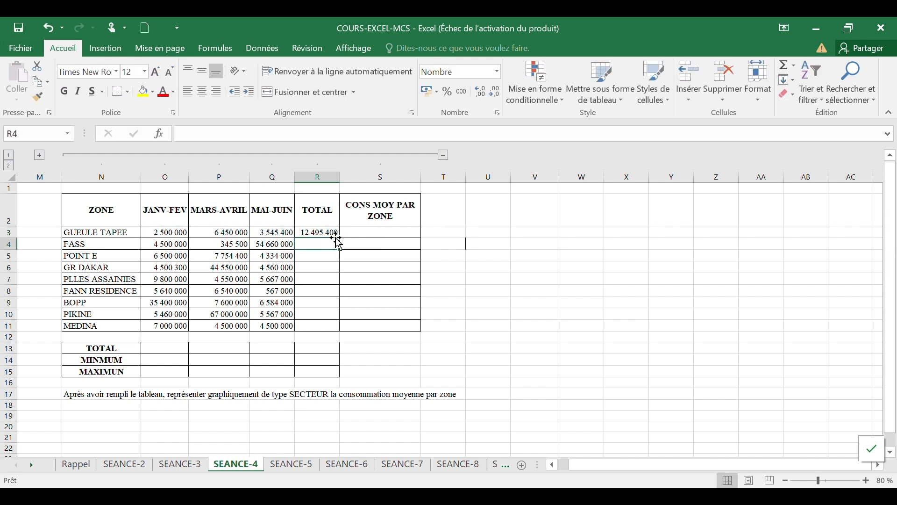
pyautogui.click(335, 233)
pyautogui.moveTo(342, 237); pyautogui.dragTo(340, 330)
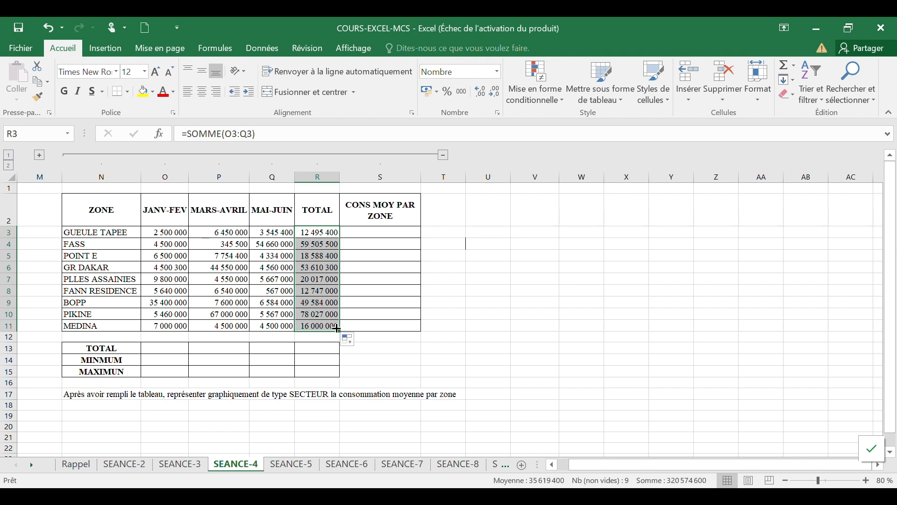
# Step: Compute GUEULE TAPEE's average consumption with MOYENNE over its three periods and fill it down to MEDINA
pyautogui.click(403, 234)
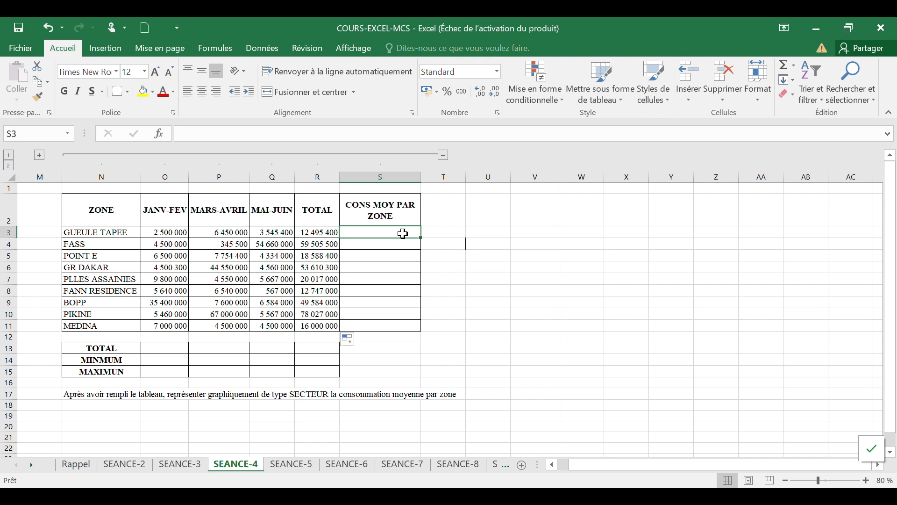
pyautogui.write('=')
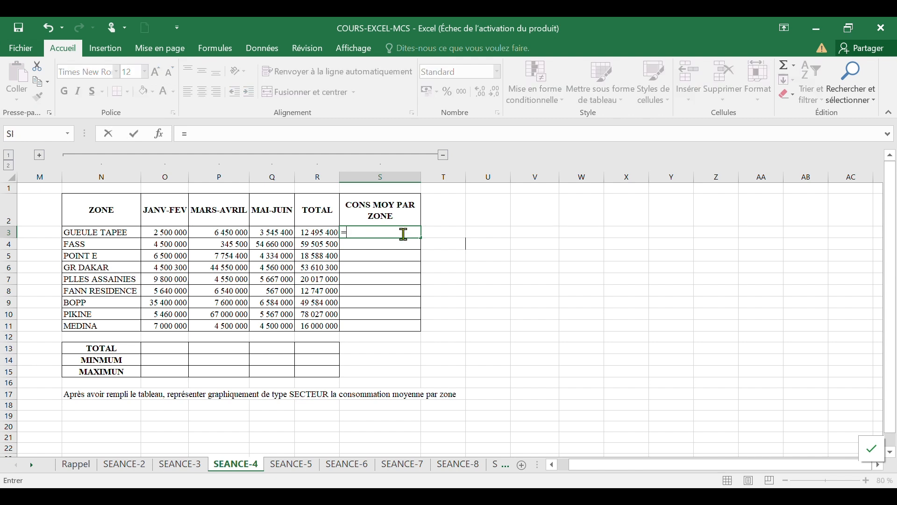
pyautogui.write('moyen')
pyautogui.press('Tab')
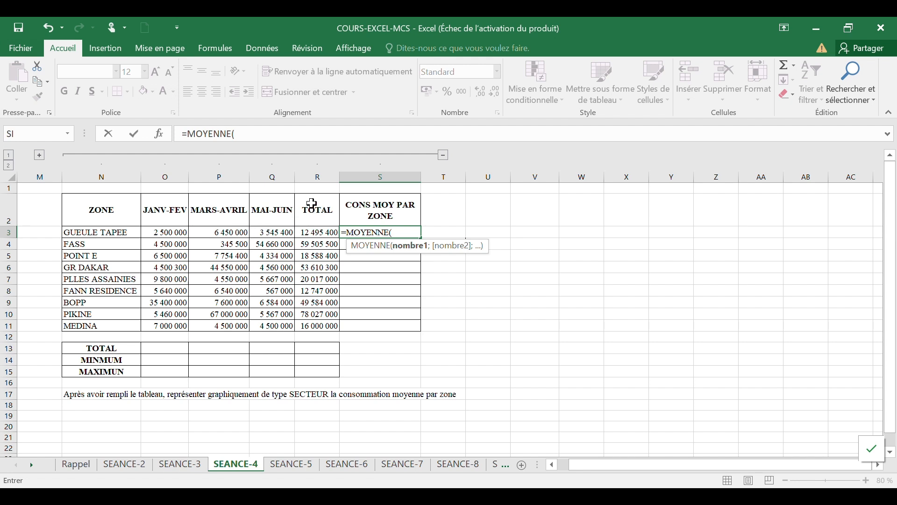
pyautogui.moveTo(171, 232); pyautogui.dragTo(271, 233)
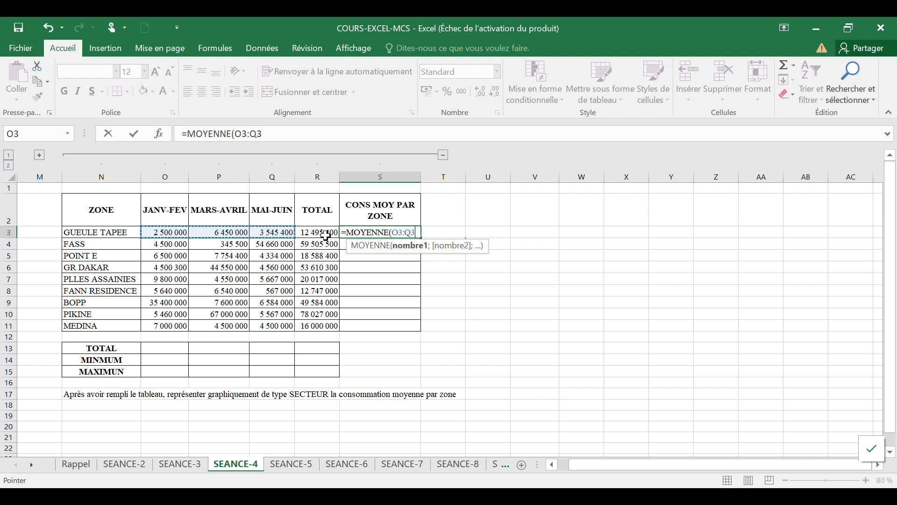
pyautogui.press('Return')
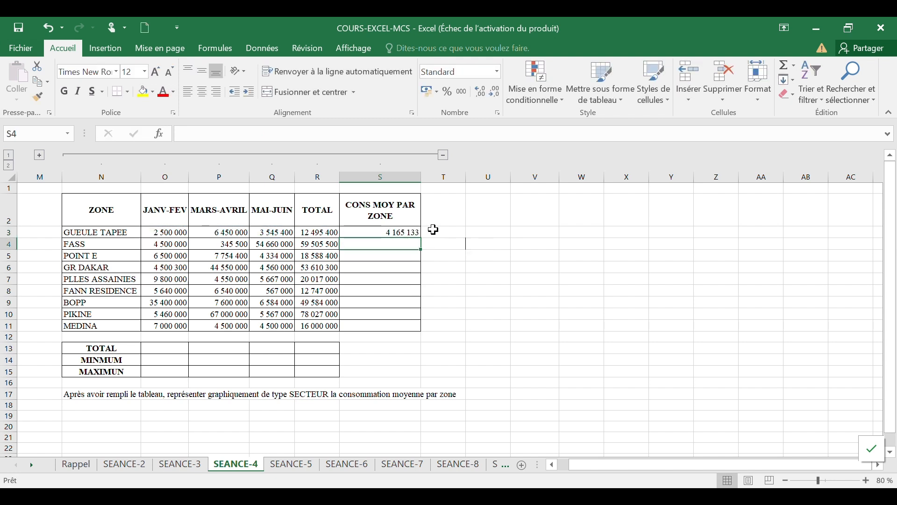
pyautogui.click(402, 231)
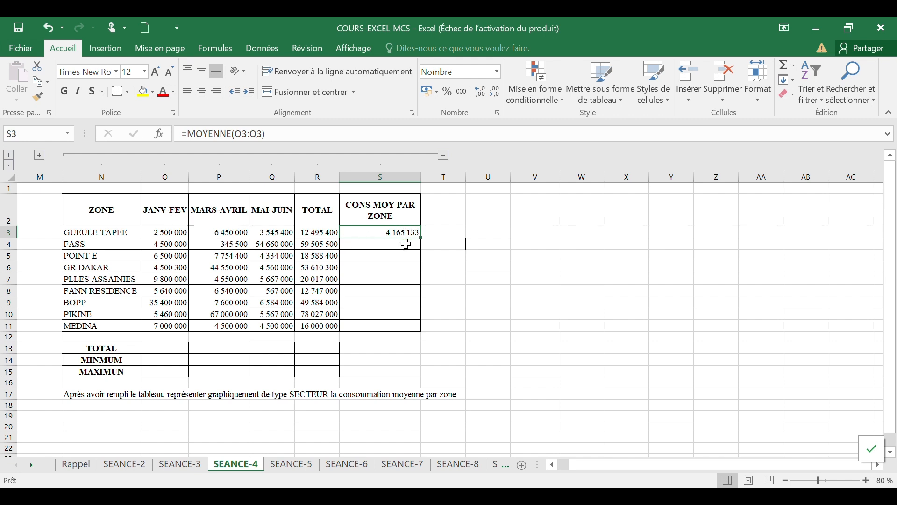
pyautogui.moveTo(424, 238); pyautogui.dragTo(432, 330)
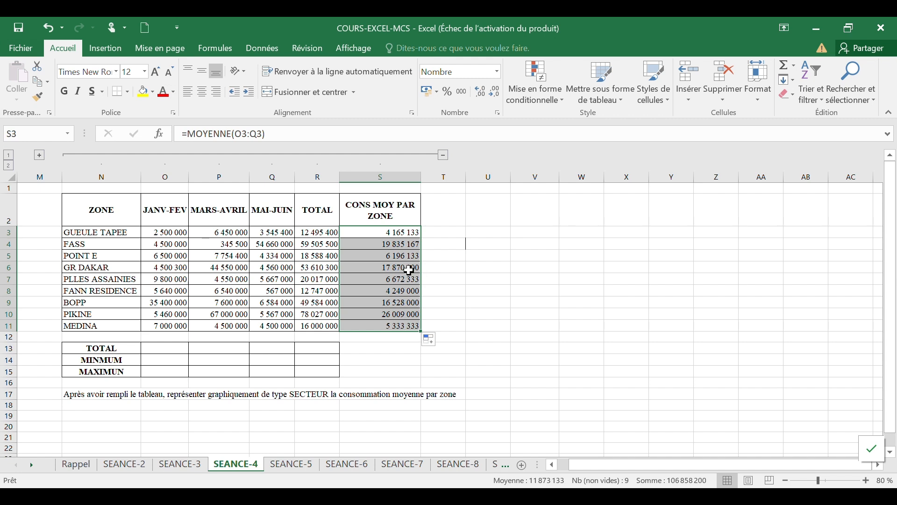
# Step: Sum the JANV-FEV column in the TOTAL row with SOMME(O3:O11) and fill it across to the TOTAL column
pyautogui.click(158, 350)
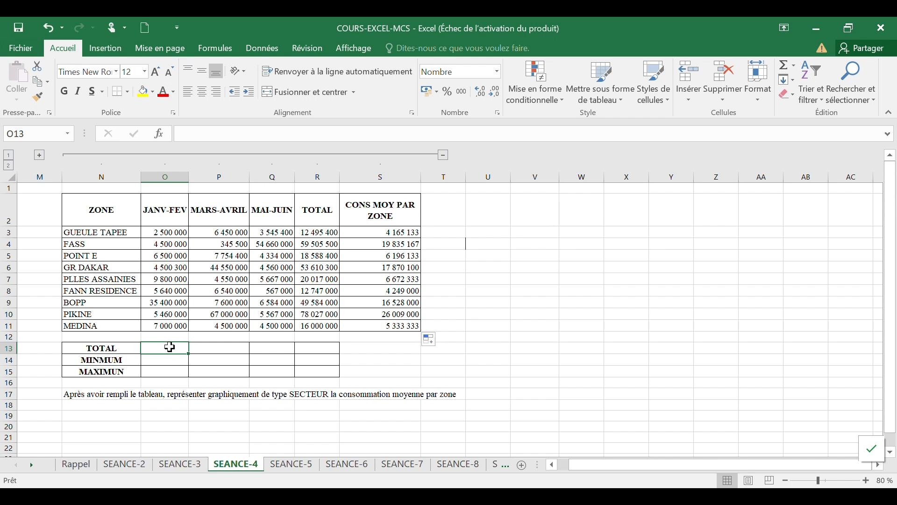
pyautogui.write('=somme')
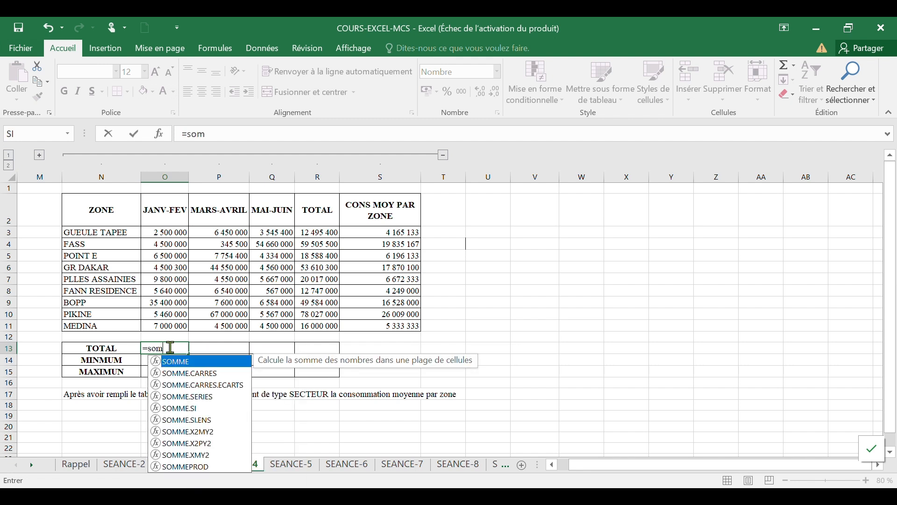
pyautogui.press('Tab')
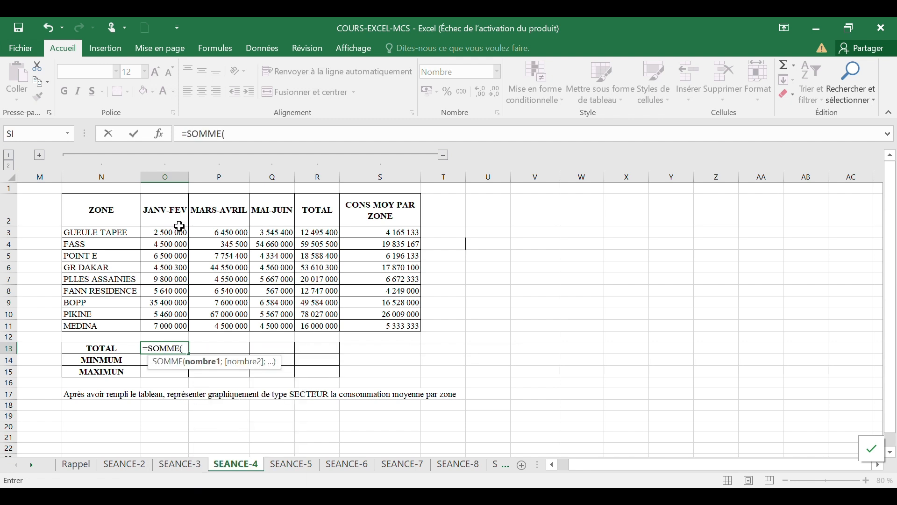
pyautogui.moveTo(179, 229); pyautogui.dragTo(179, 323)
pyautogui.press('Return')
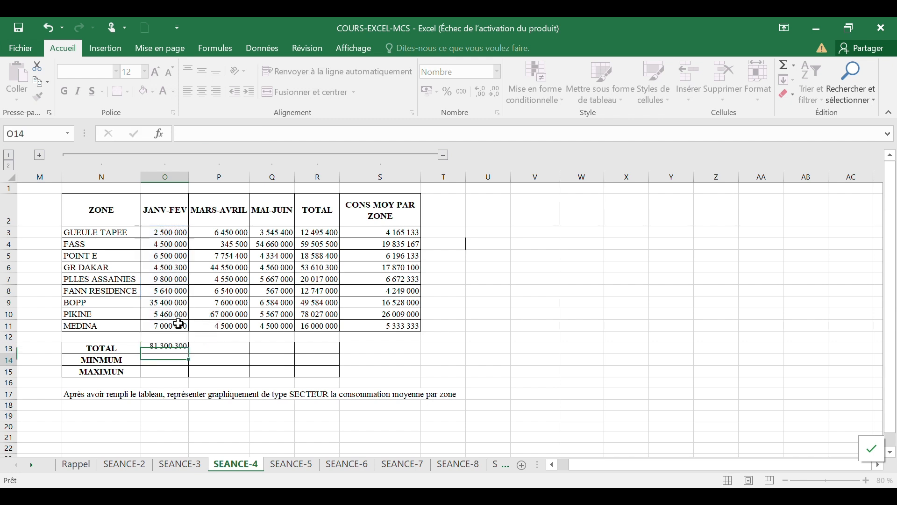
pyautogui.click(180, 348)
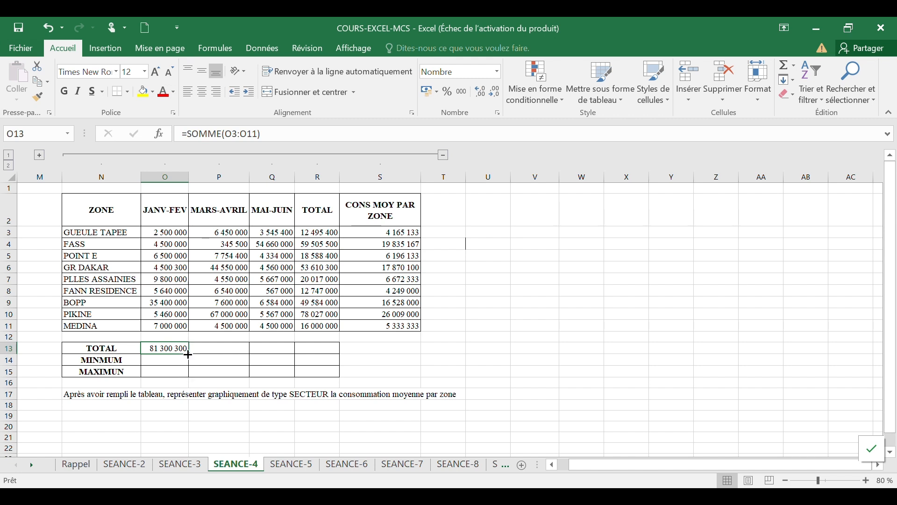
pyautogui.moveTo(189, 354); pyautogui.dragTo(330, 357)
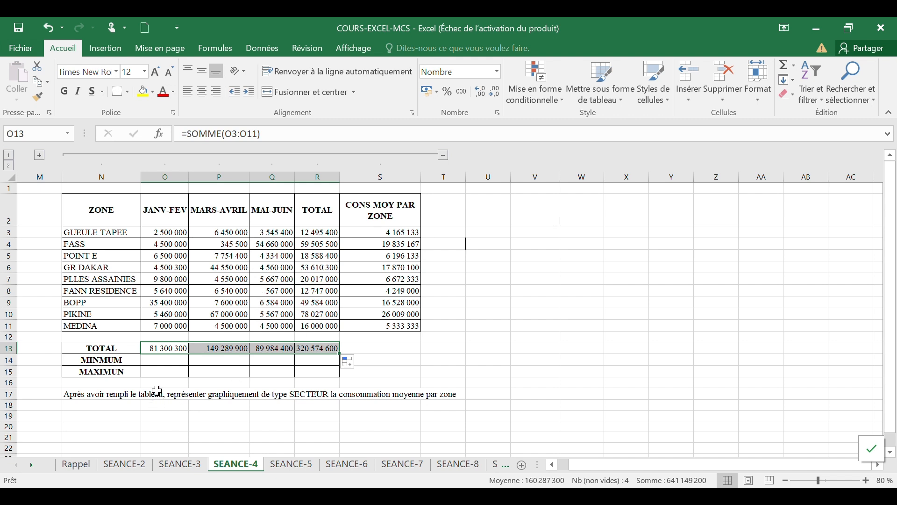
# Step: Enter the minimum of the JANV-FEV column with MIN(O3:O11) and fill it across the MINMUM row to TOTAL
pyautogui.click(164, 361)
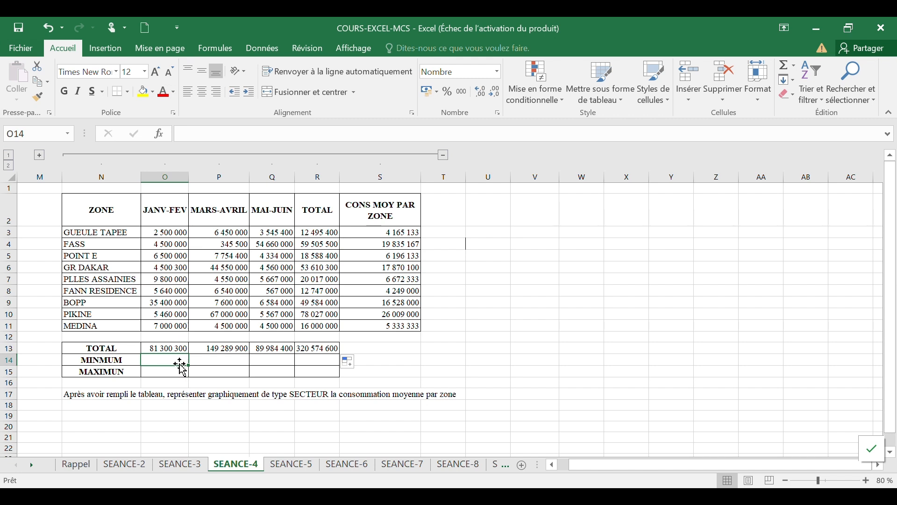
pyautogui.write('=min')
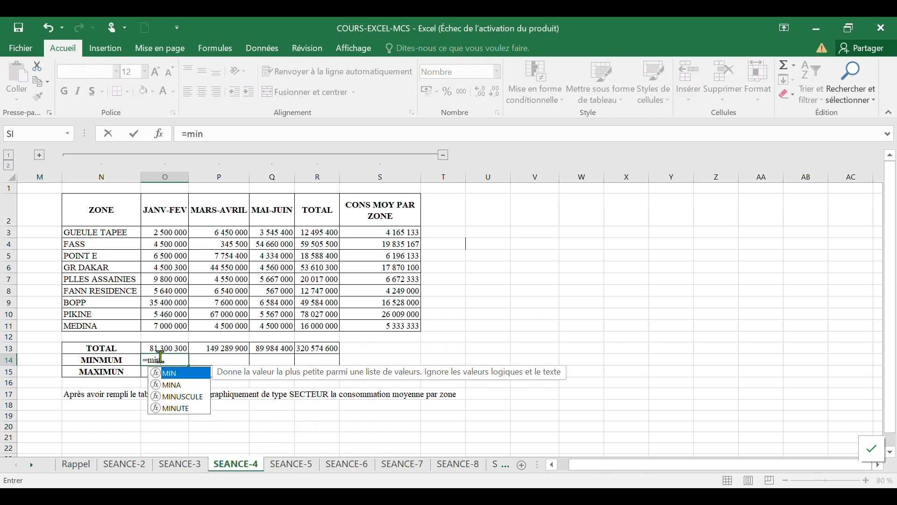
pyautogui.press('Tab')
pyautogui.click(171, 232)
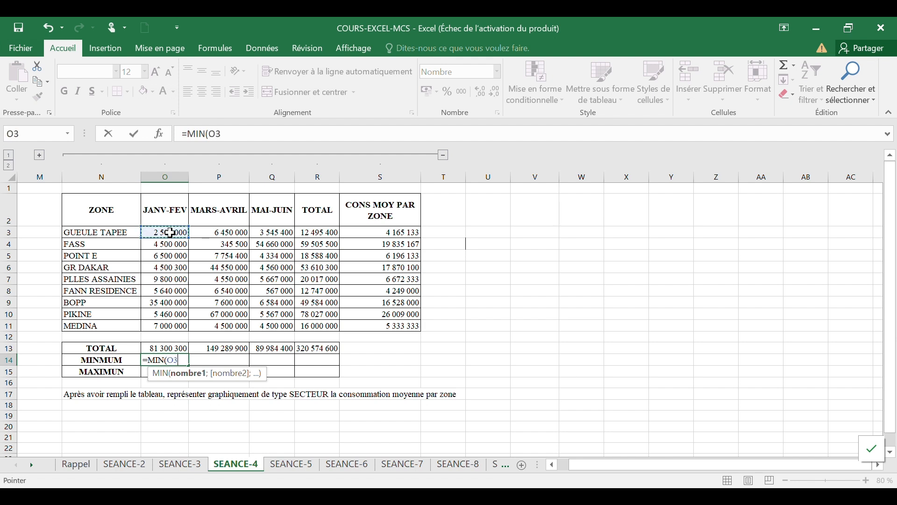
pyautogui.moveTo(170, 232); pyautogui.dragTo(176, 326)
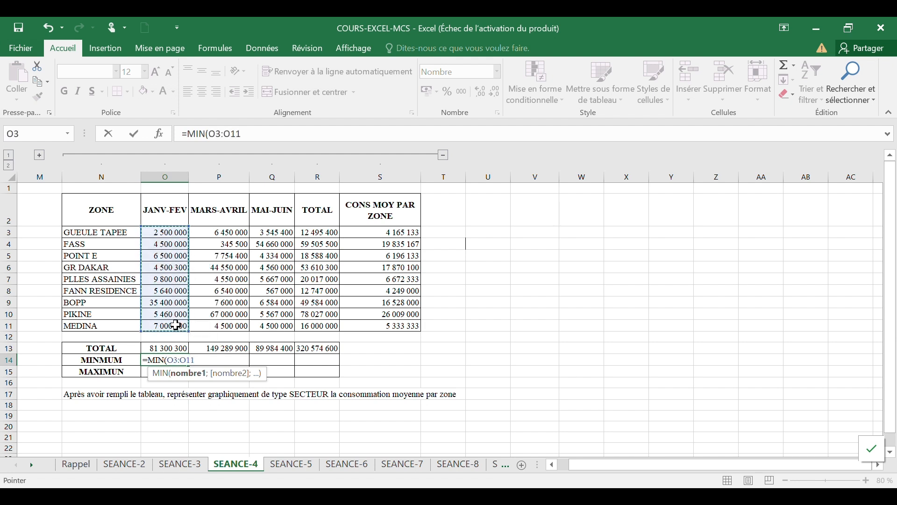
pyautogui.press('Return')
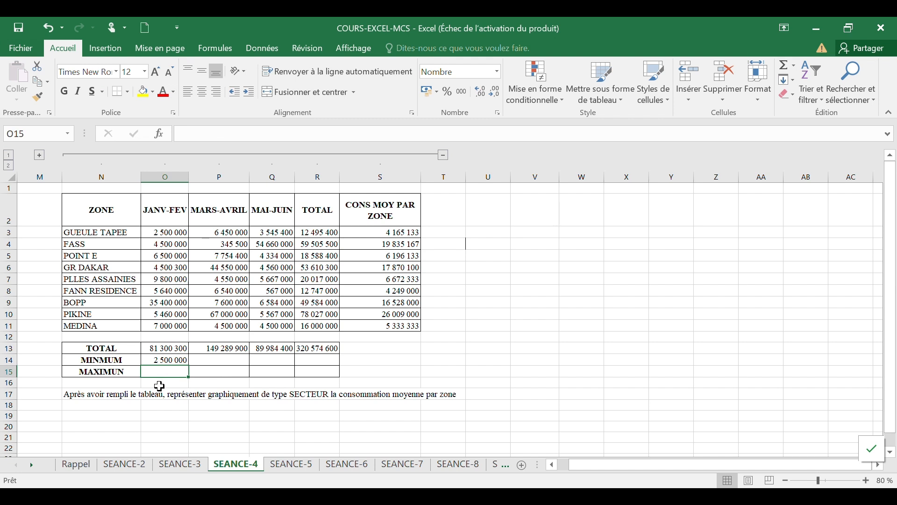
pyautogui.click(176, 360)
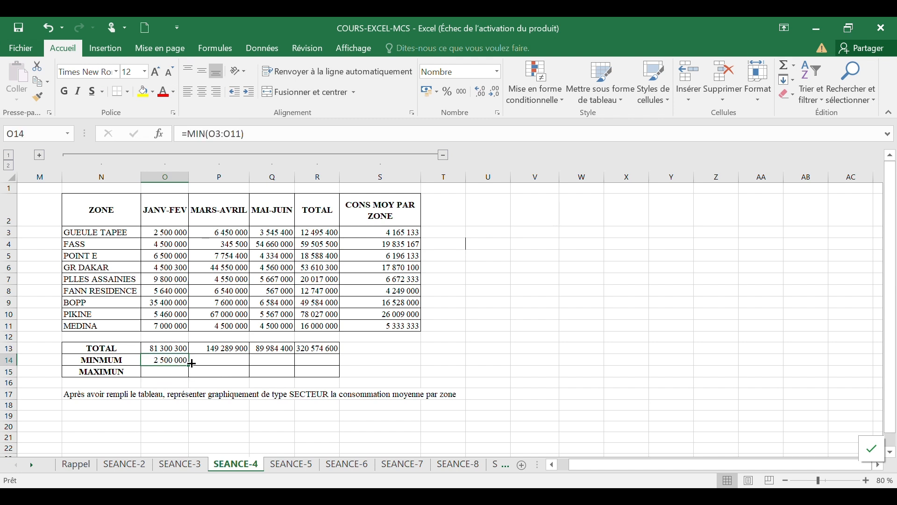
pyautogui.moveTo(189, 366); pyautogui.dragTo(336, 370)
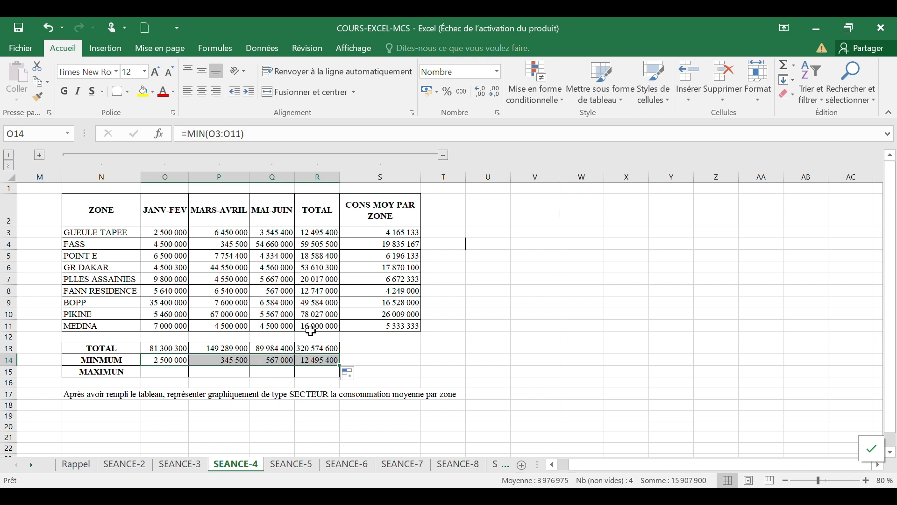
# Step: Enter the maximum of the JANV-FEV column with MAX(O3:O11) and fill it across the MAXIMUN row to TOTAL
pyautogui.click(176, 374)
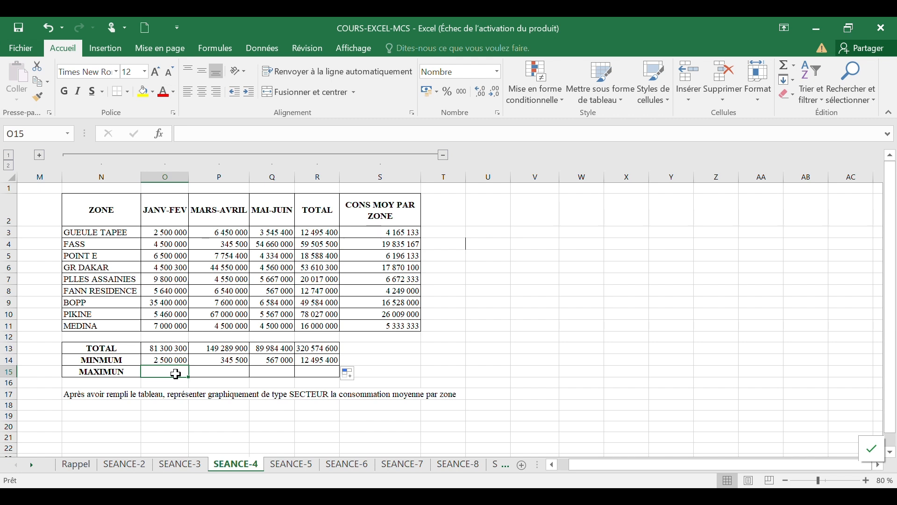
pyautogui.write('=')
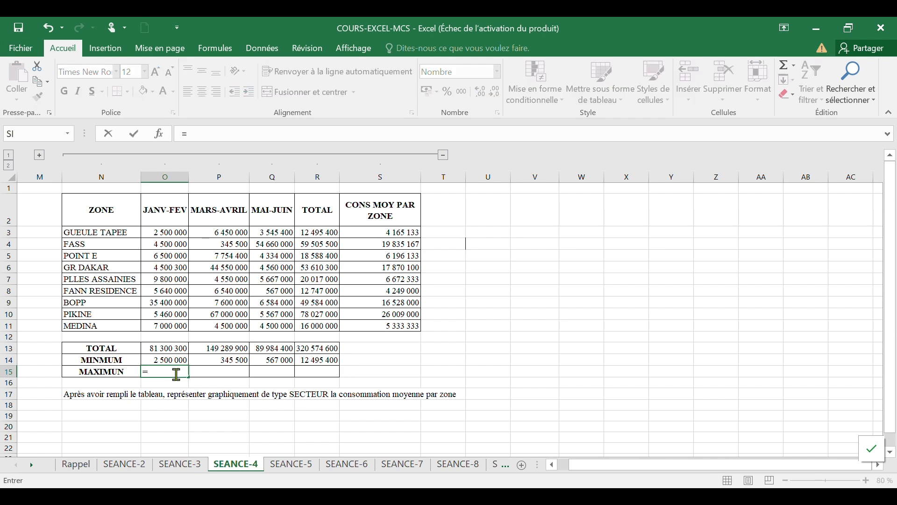
pyautogui.write('max')
pyautogui.press('Tab')
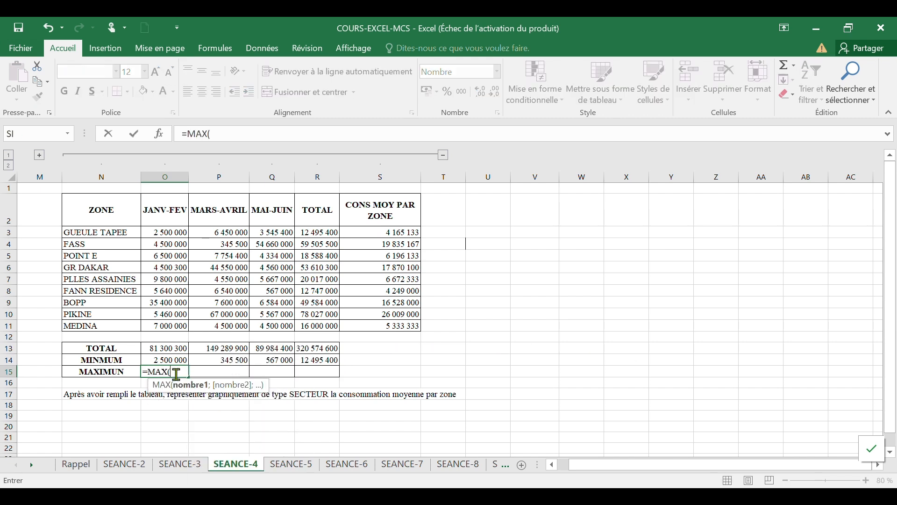
pyautogui.moveTo(174, 233); pyautogui.dragTo(180, 326)
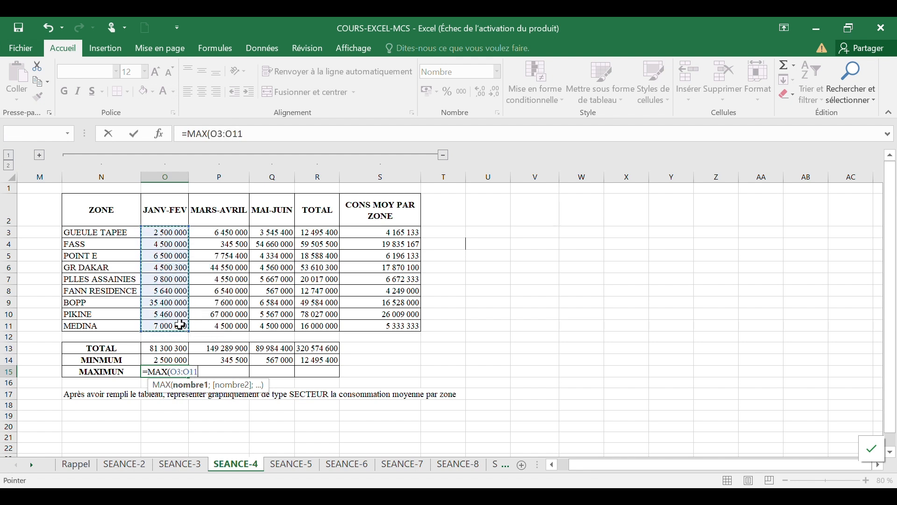
pyautogui.press('Return')
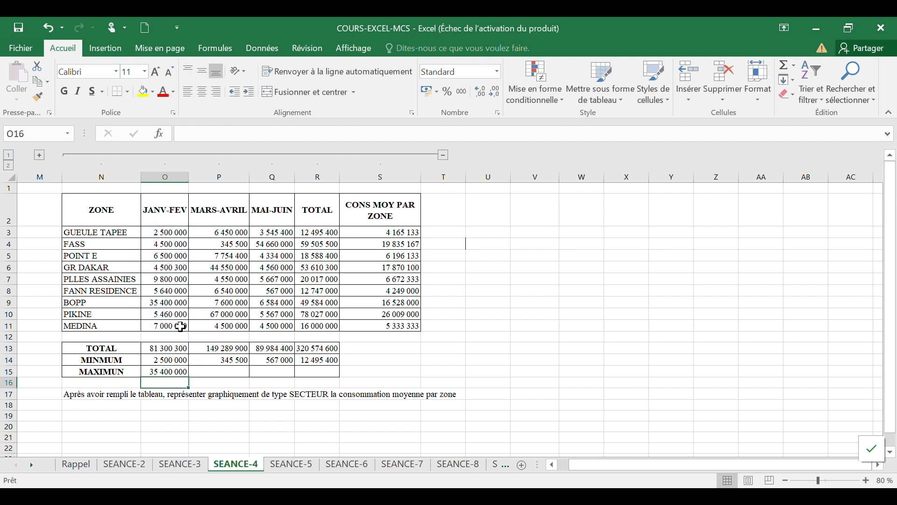
pyautogui.click(180, 373)
pyautogui.moveTo(191, 378); pyautogui.dragTo(339, 377)
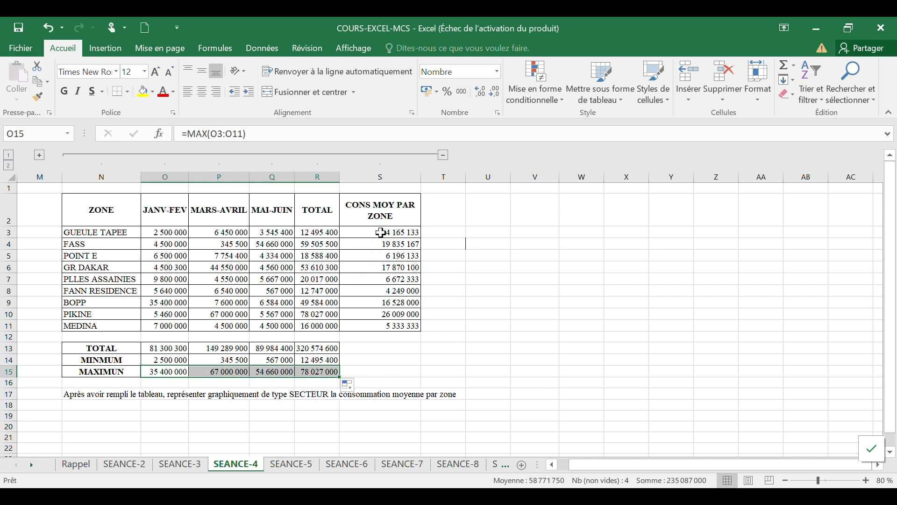
# Step: Apply a custom number format with an "F CFA" suffix to the CONS MOY PAR ZONE averages
pyautogui.moveTo(381, 233); pyautogui.dragTo(393, 326)
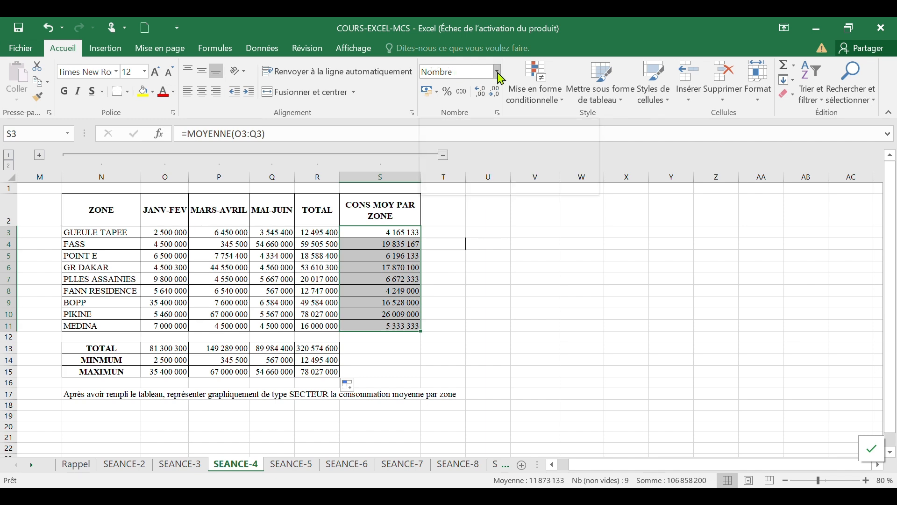
pyautogui.click(498, 72)
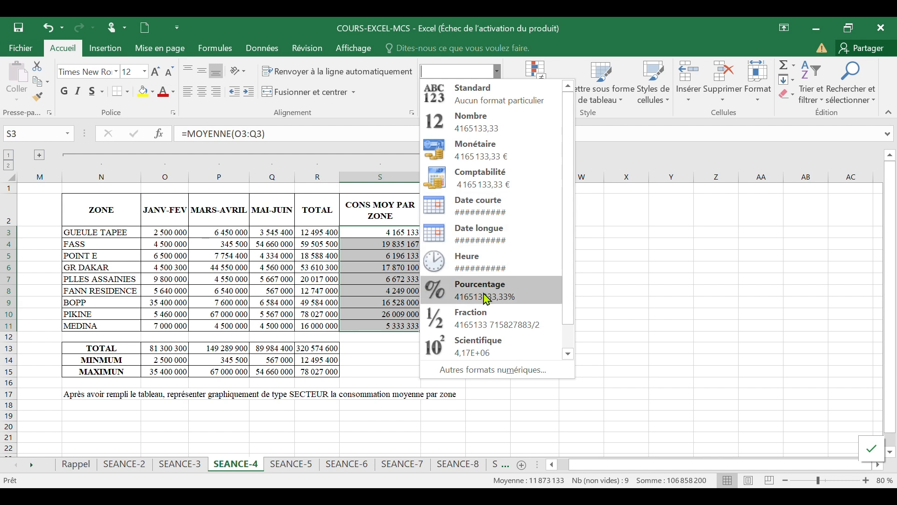
pyautogui.click(493, 372)
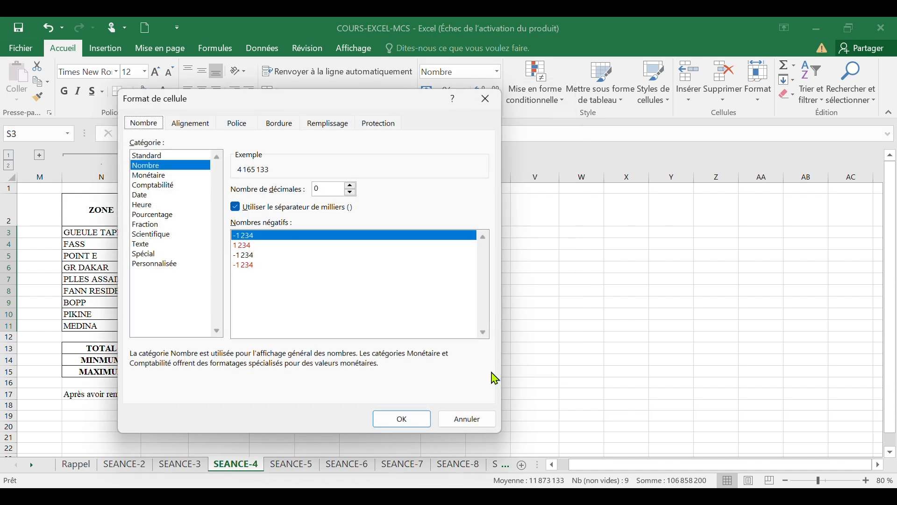
pyautogui.moveTo(376, 103); pyautogui.dragTo(704, 91)
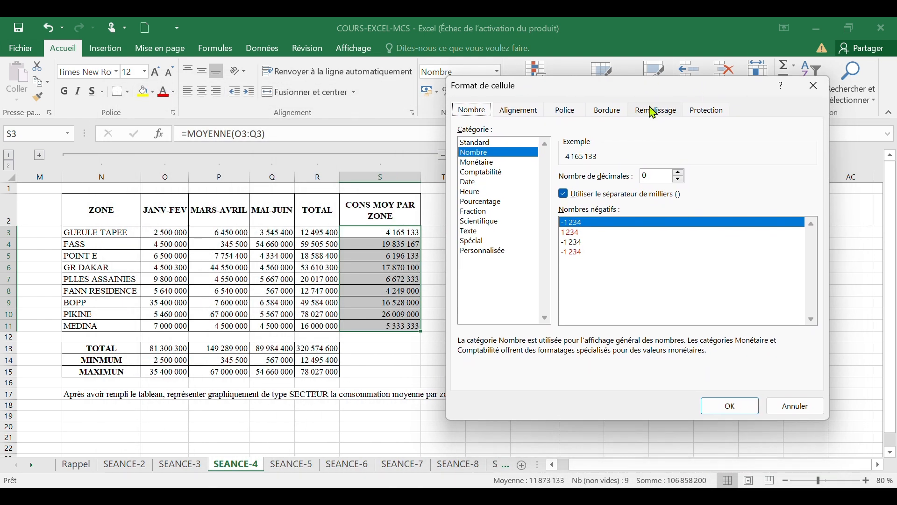
pyautogui.click(492, 258)
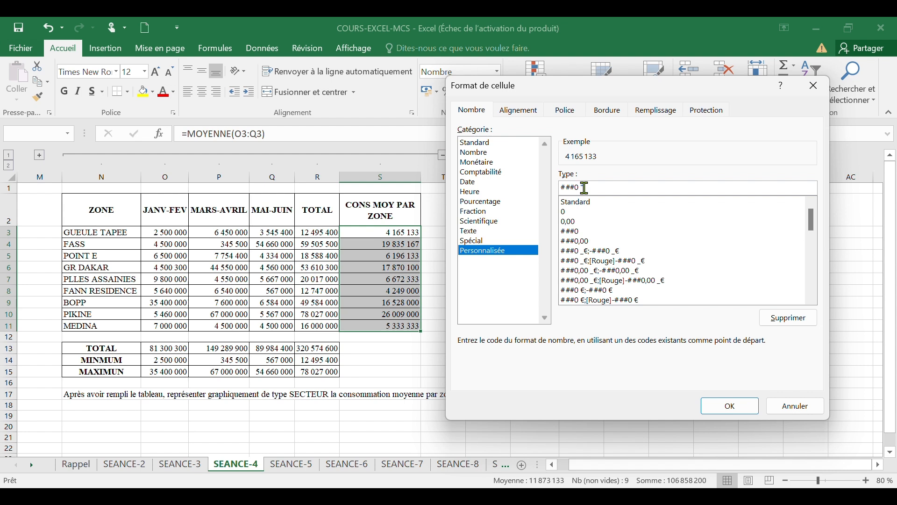
pyautogui.write('"F CFA"')
pyautogui.click(729, 406)
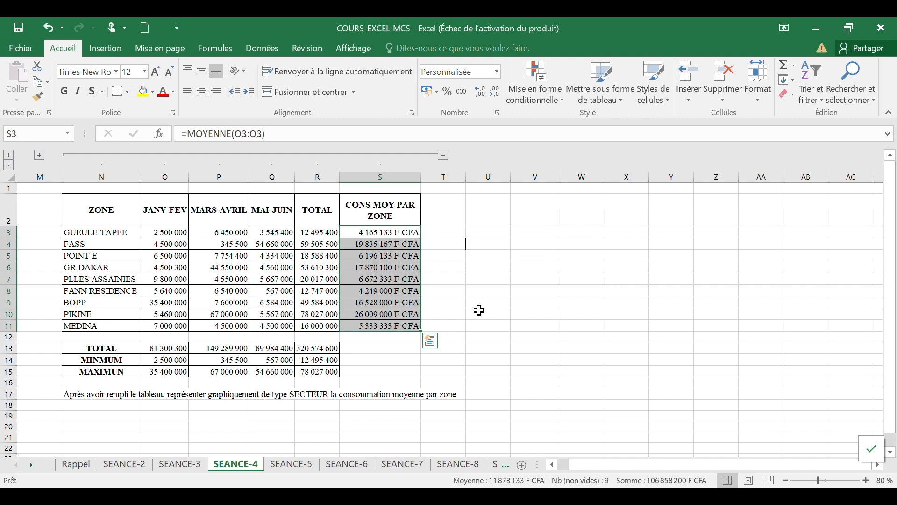
pyautogui.click(457, 289)
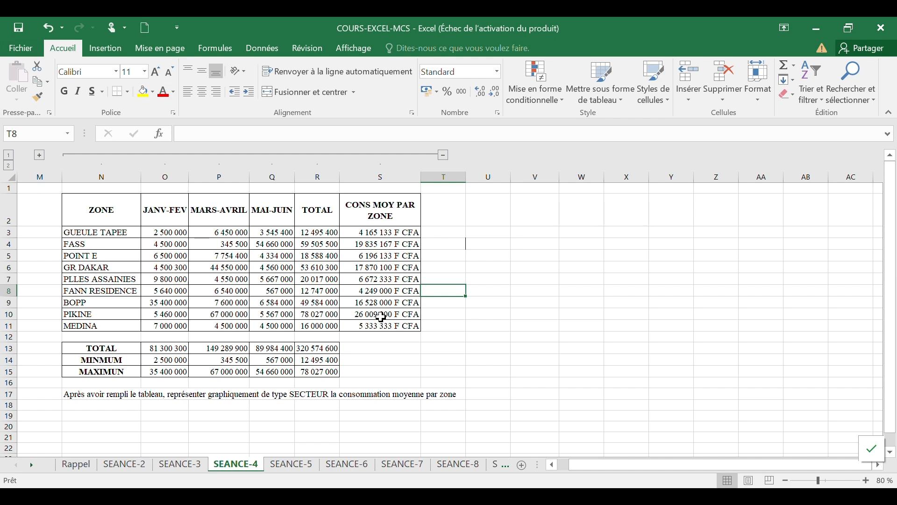
# Step: Insert a 3D pie chart of the zone names against their average consumption
pyautogui.moveTo(111, 212); pyautogui.dragTo(115, 325)
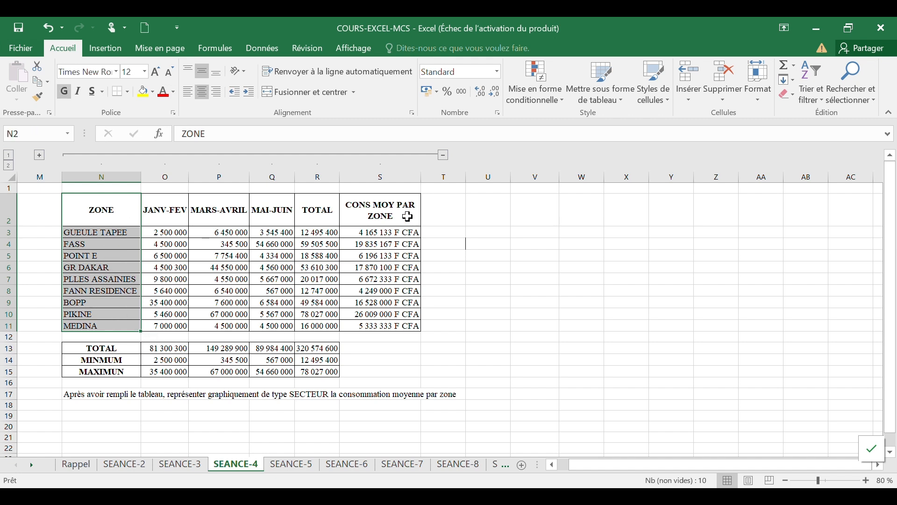
pyautogui.moveTo(408, 215); pyautogui.dragTo(415, 325)
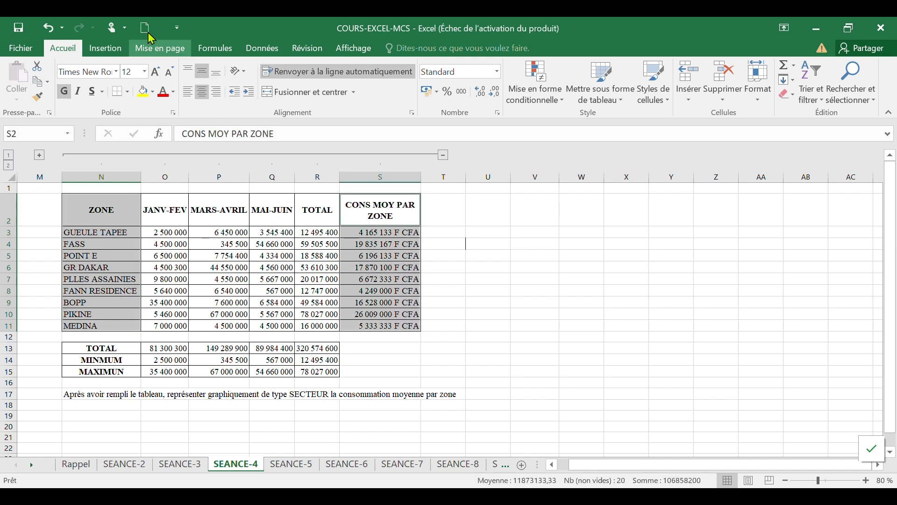
pyautogui.click(104, 50)
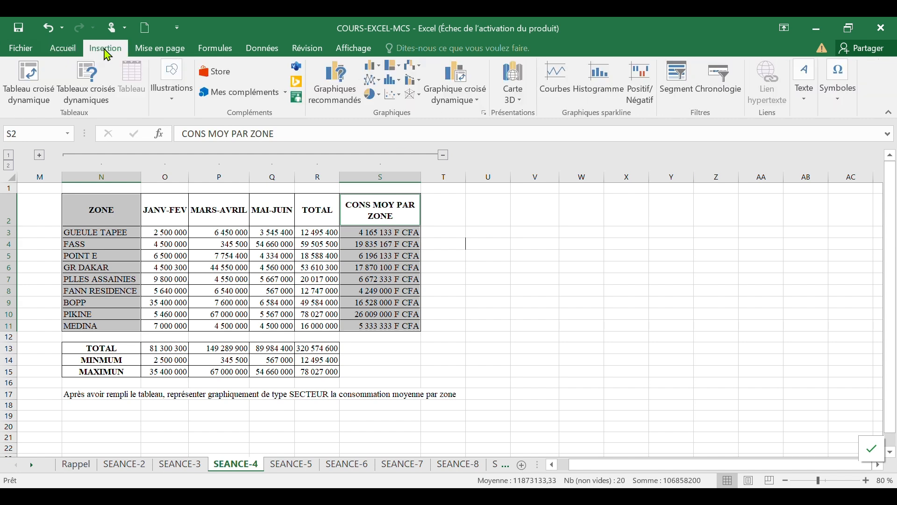
pyautogui.click(376, 97)
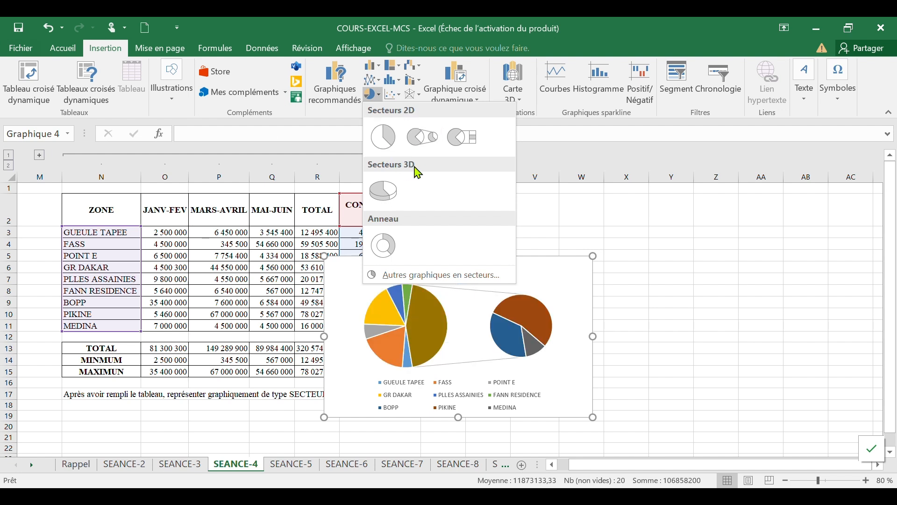
pyautogui.click(387, 189)
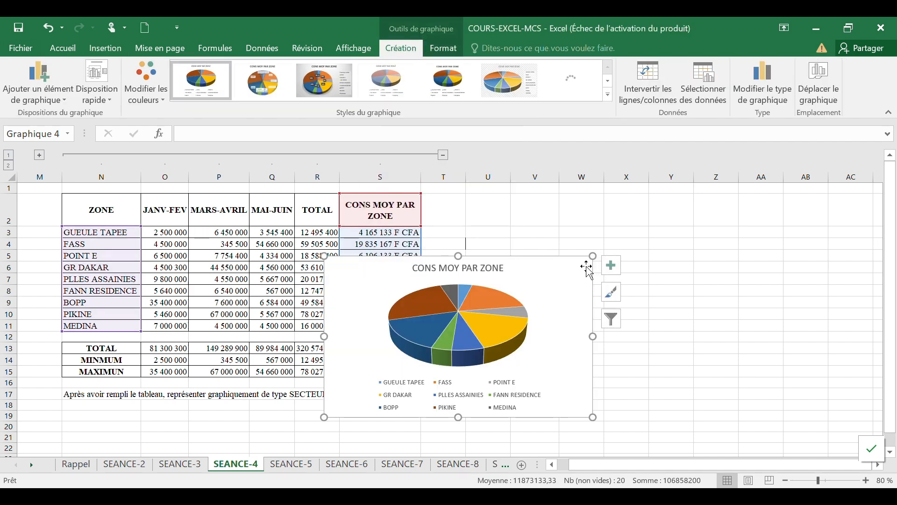
# Step: Move the pie chart beside the table and apply the third chart style with percentage labels
pyautogui.moveTo(595, 258); pyautogui.dragTo(703, 217)
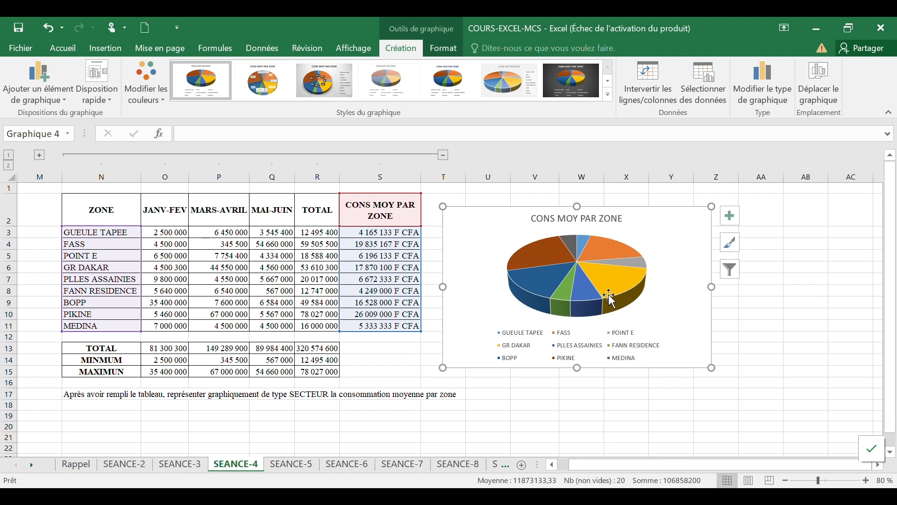
pyautogui.click(331, 87)
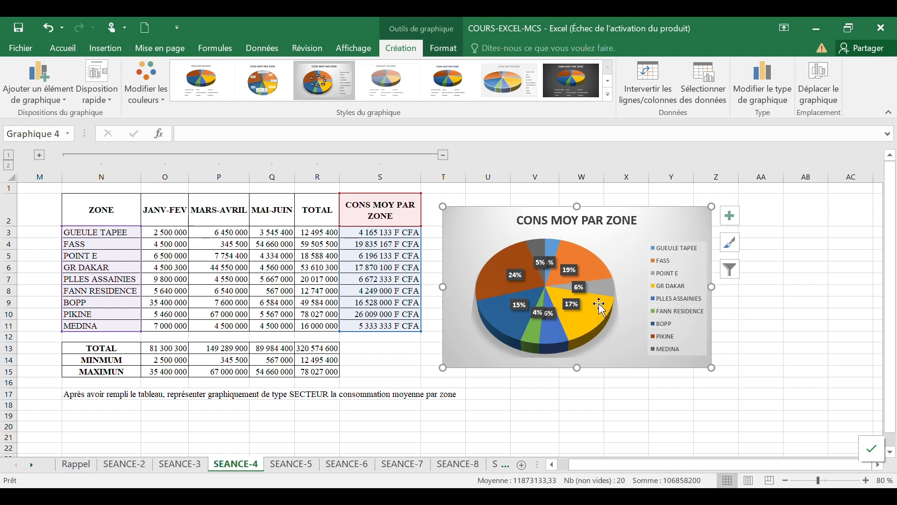
# Step: On the SEANCE-5 sheet, rank SAMBA's average with RANG(B3;$B$3:$B$8;0) in the RANG column
pyautogui.hotkey('ctrl', 'pagedown')
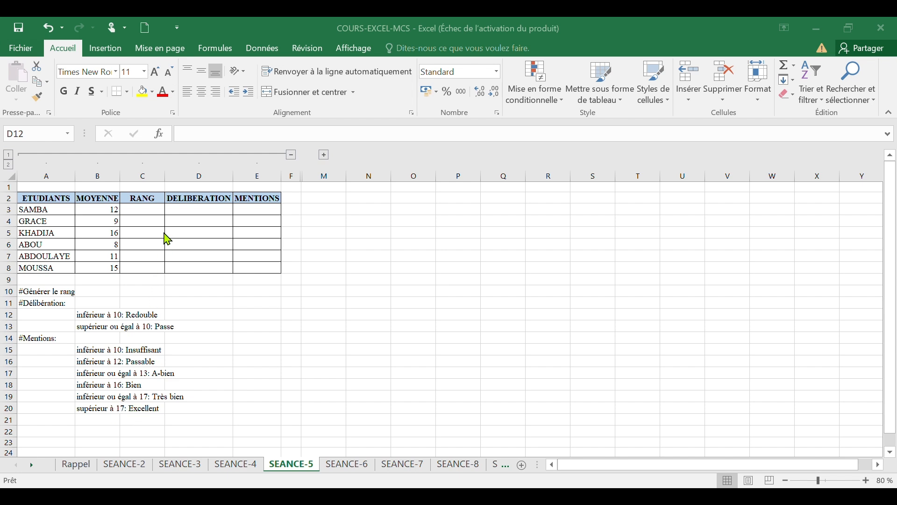
pyautogui.click(151, 209)
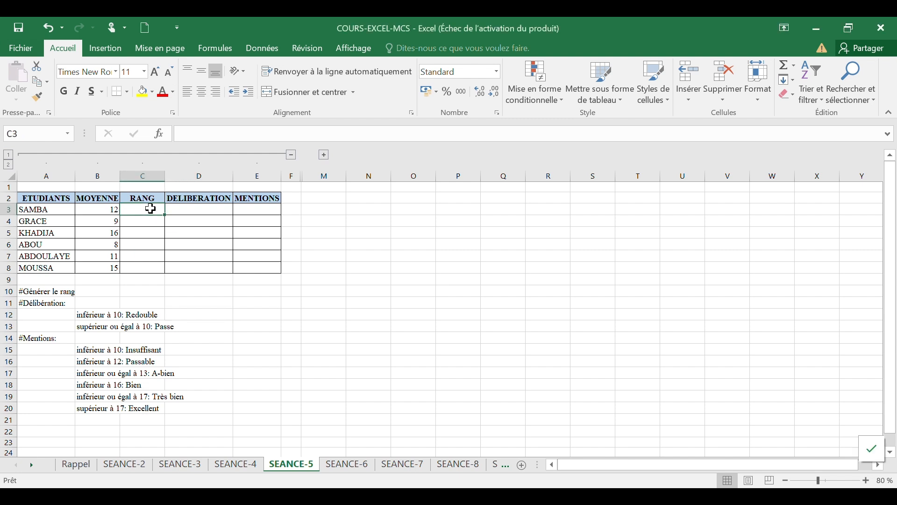
pyautogui.write('=rang')
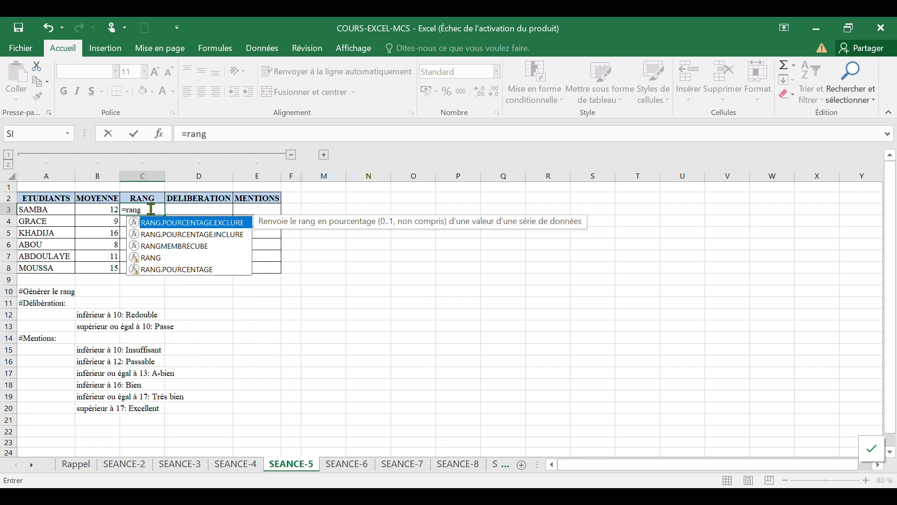
pyautogui.doubleClick(156, 258)
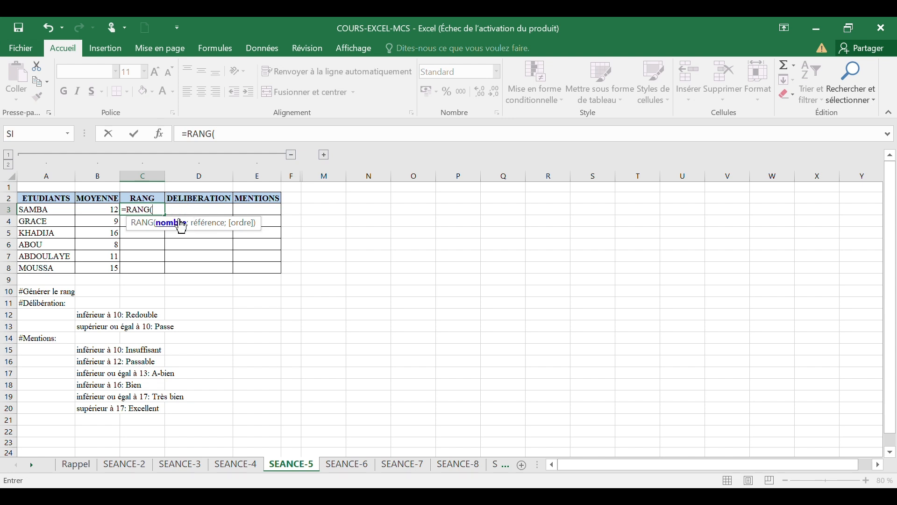
pyautogui.click(95, 212)
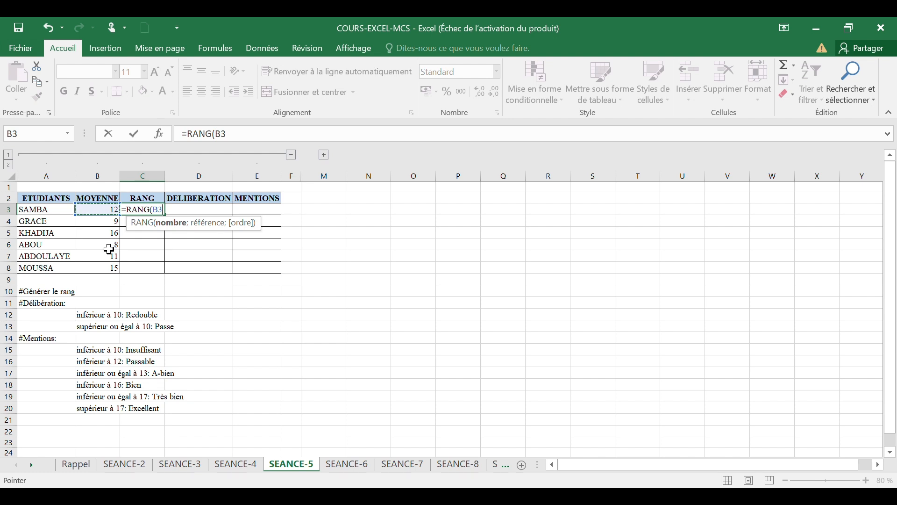
pyautogui.write(';')
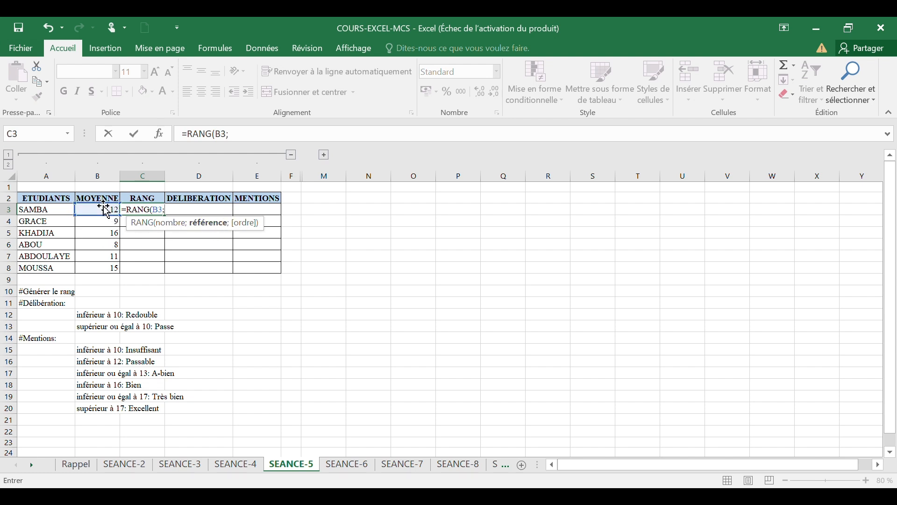
pyautogui.moveTo(102, 208); pyautogui.dragTo(102, 266)
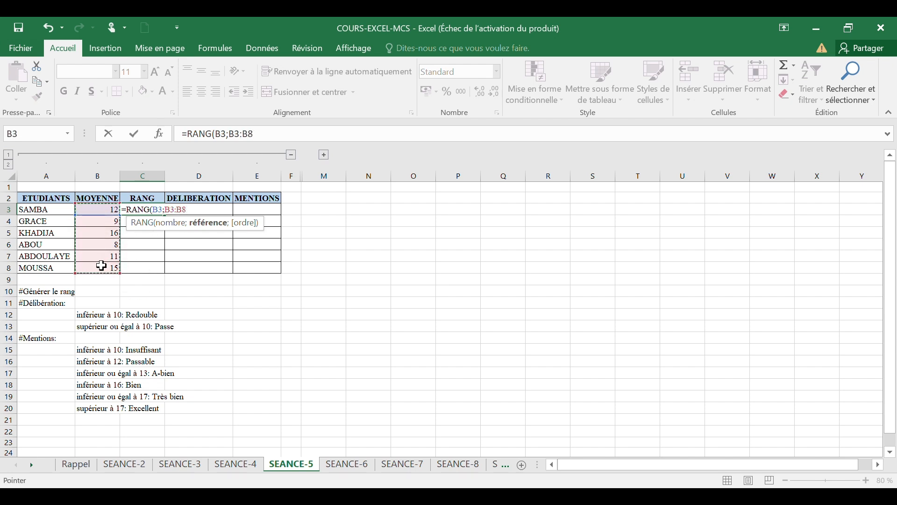
pyautogui.press('F4')
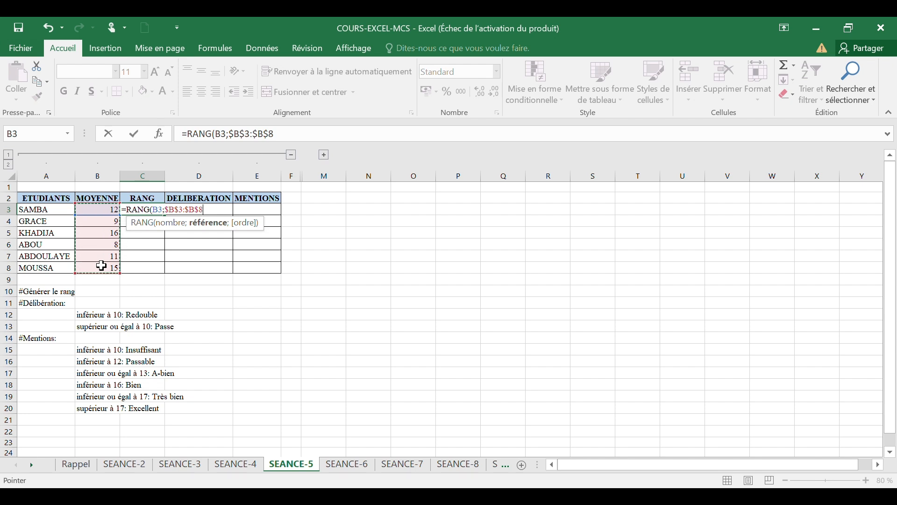
pyautogui.write(';')
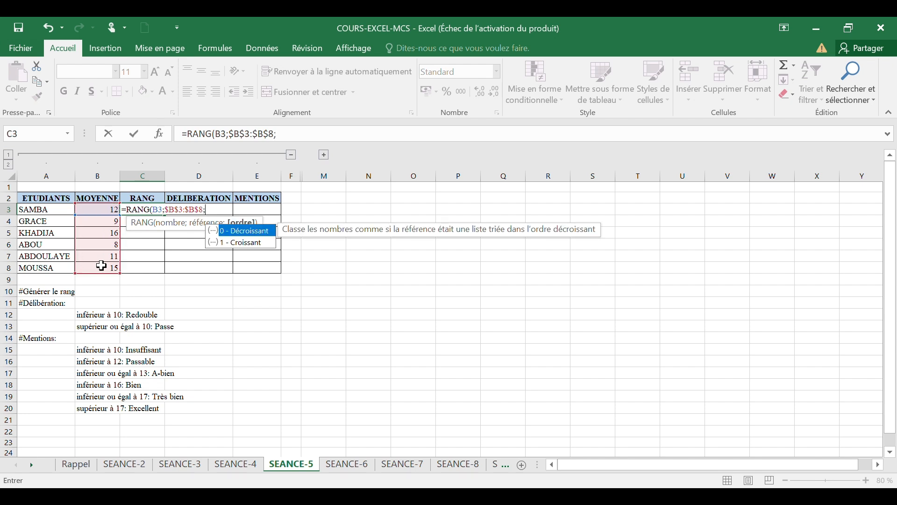
pyautogui.write('0')
pyautogui.press('Return')
# Step: Fill the rank formula down the RANG column to MOUSSA
pyautogui.click(144, 210)
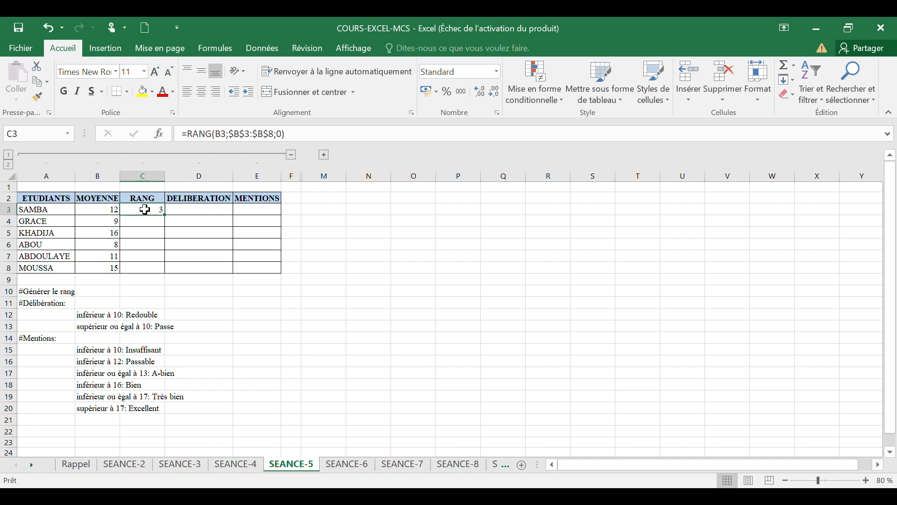
pyautogui.moveTo(164, 214); pyautogui.dragTo(161, 270)
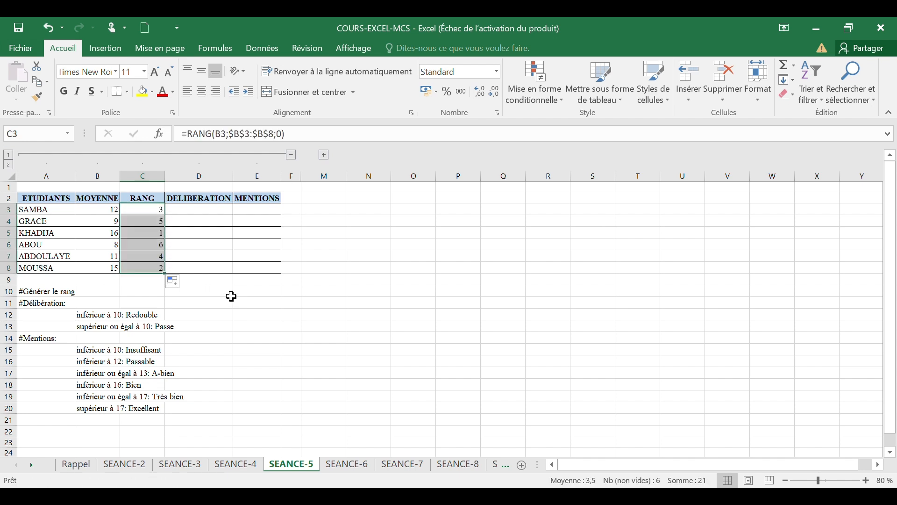
pyautogui.click(147, 232)
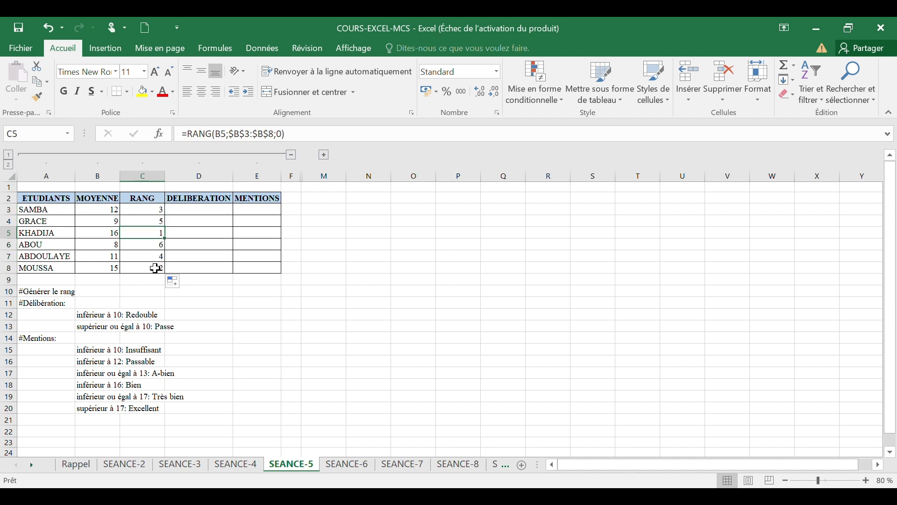
pyautogui.click(156, 268)
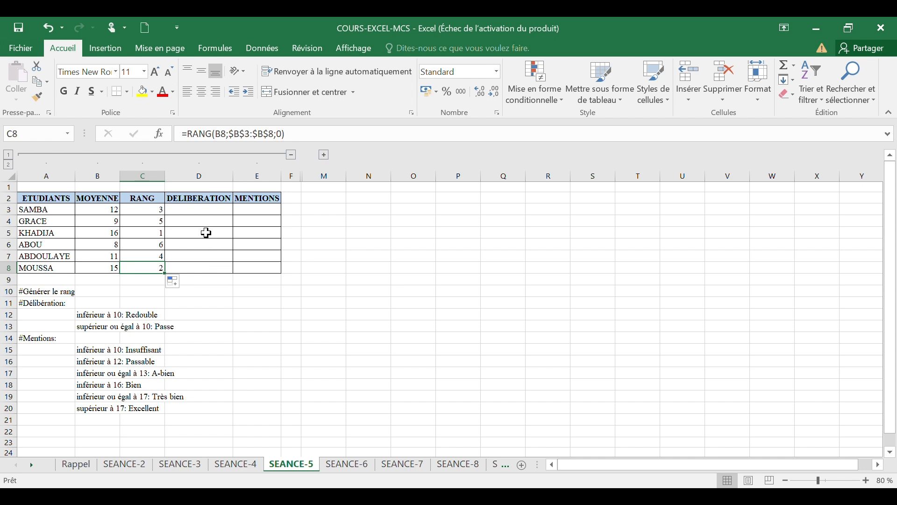
# Step: Enter the deliberation for SAMBA with =SI(B3<10;"redouble";"passe")
pyautogui.click(211, 212)
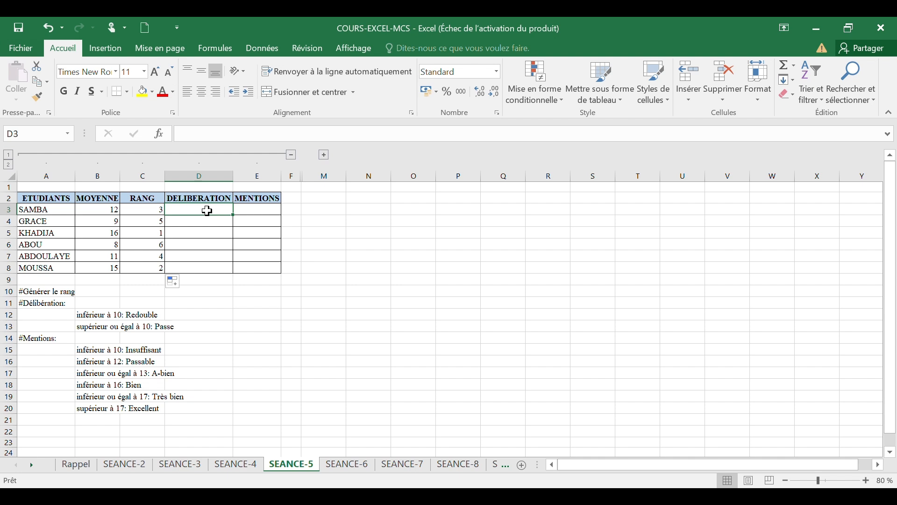
pyautogui.write('=si')
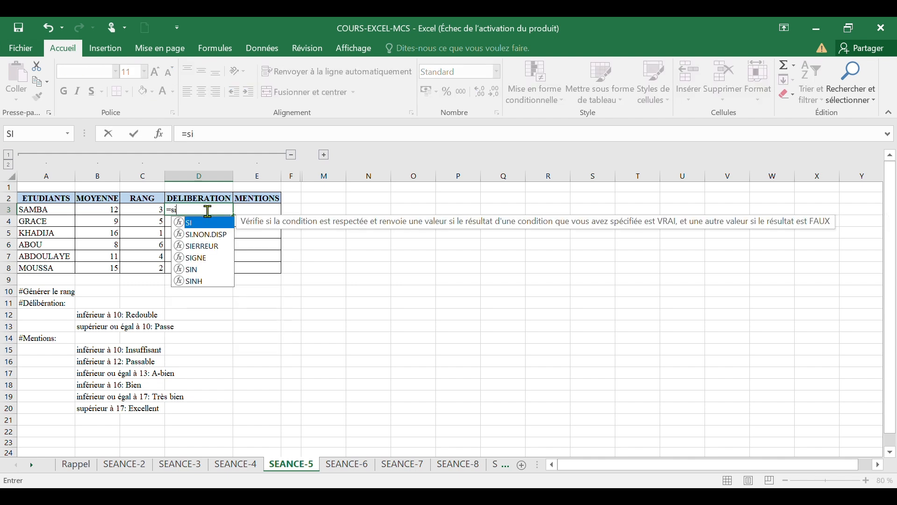
pyautogui.press('Tab')
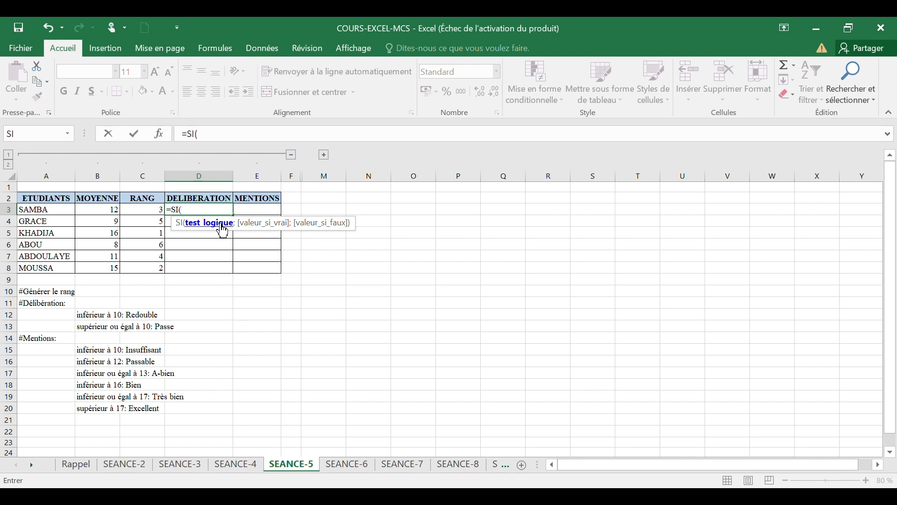
pyautogui.click(102, 208)
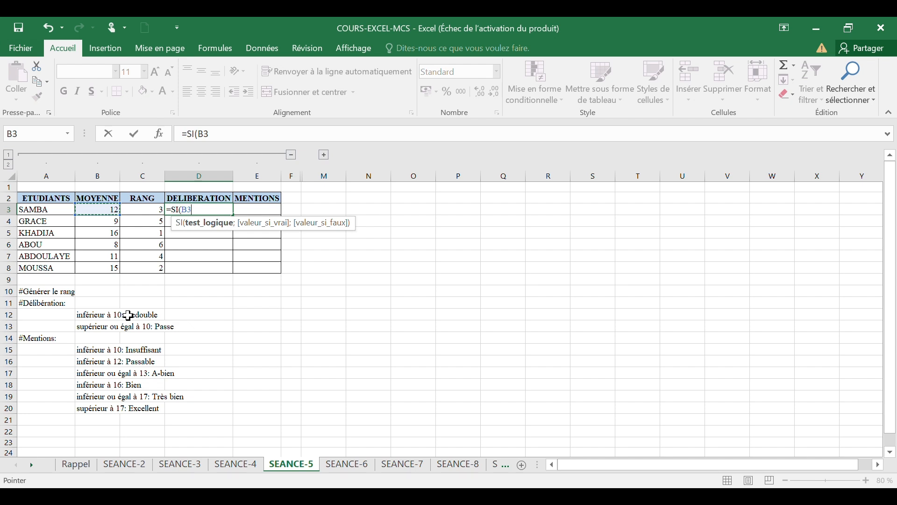
pyautogui.write('<10')
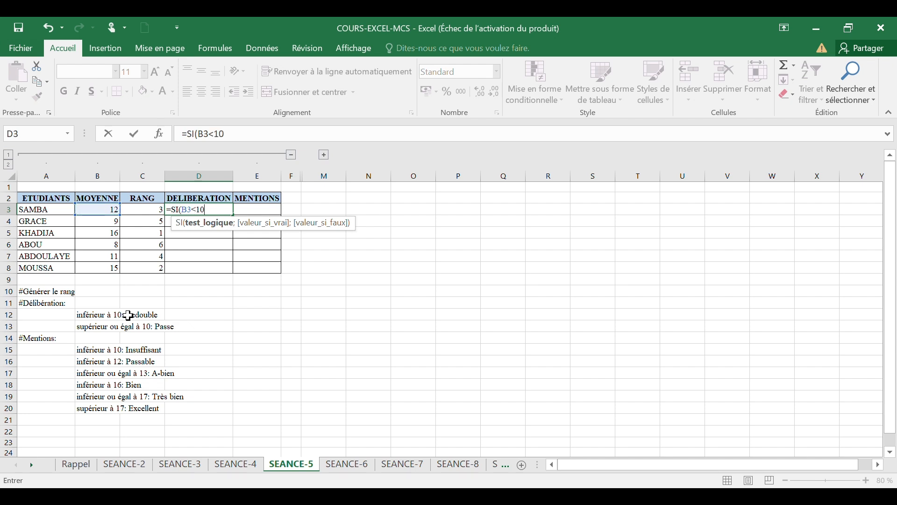
pyautogui.write(';')
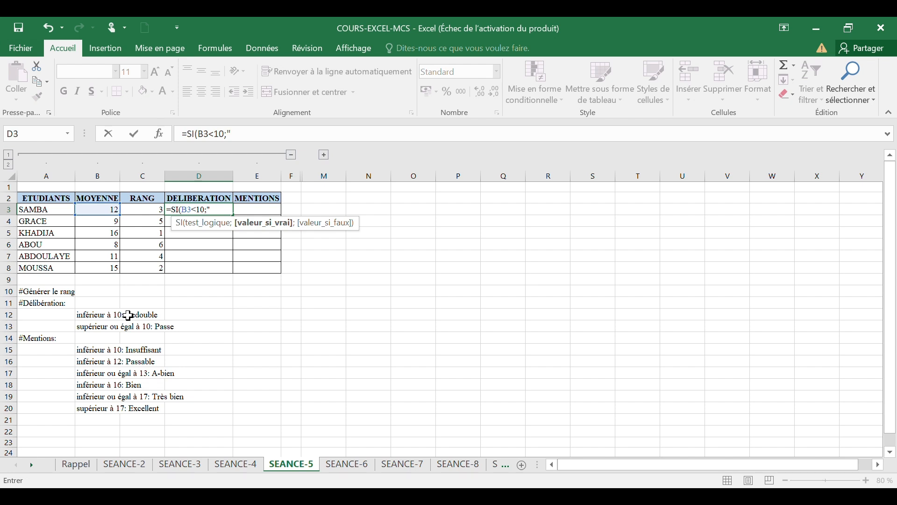
pyautogui.write('redouble";')
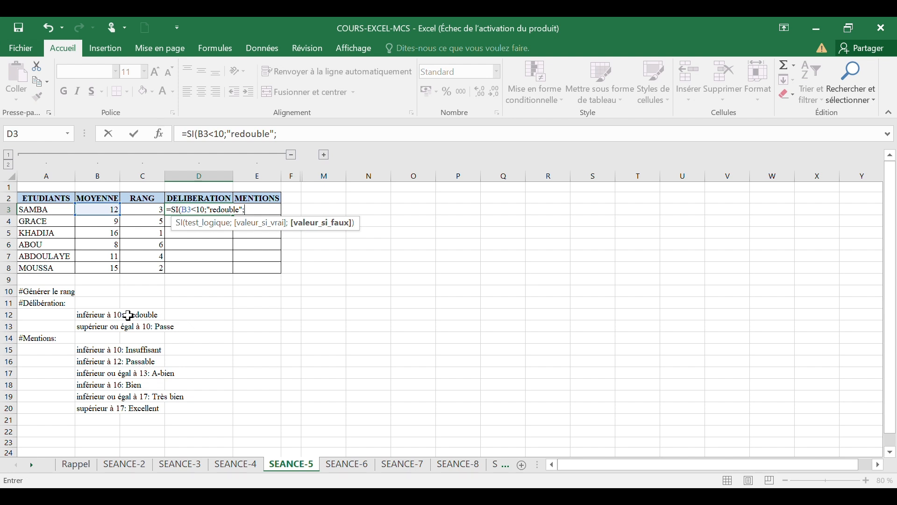
pyautogui.write('"passe')
pyautogui.press('Return')
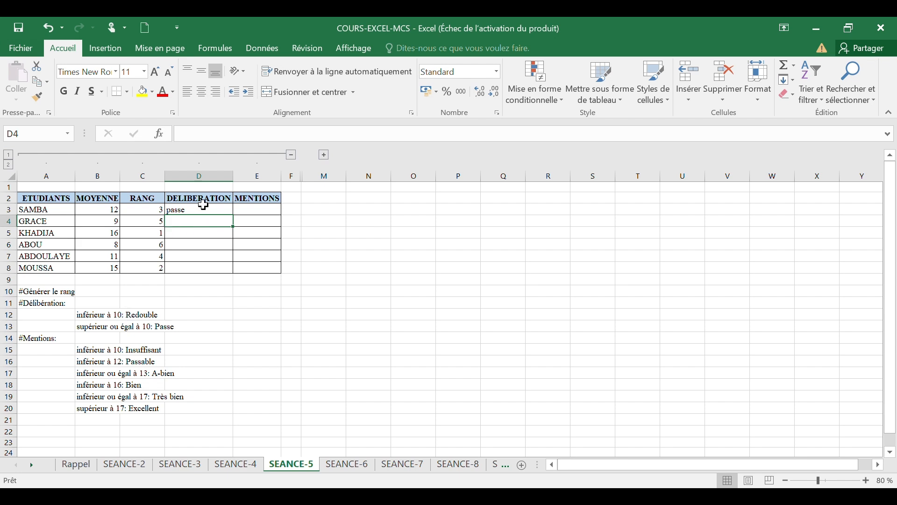
# Step: Fill the deliberation formula down the DELIBERATION column to MOUSSA
pyautogui.click(101, 211)
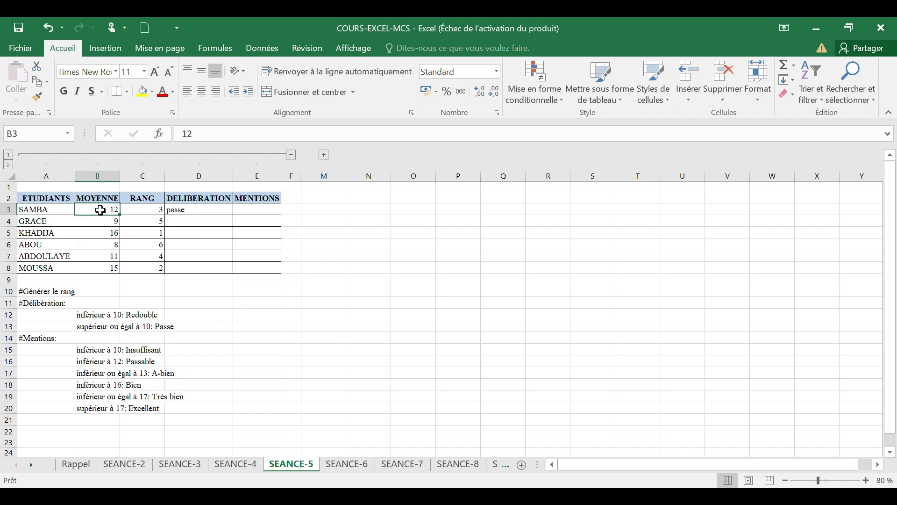
pyautogui.click(189, 210)
pyautogui.moveTo(233, 216); pyautogui.dragTo(234, 273)
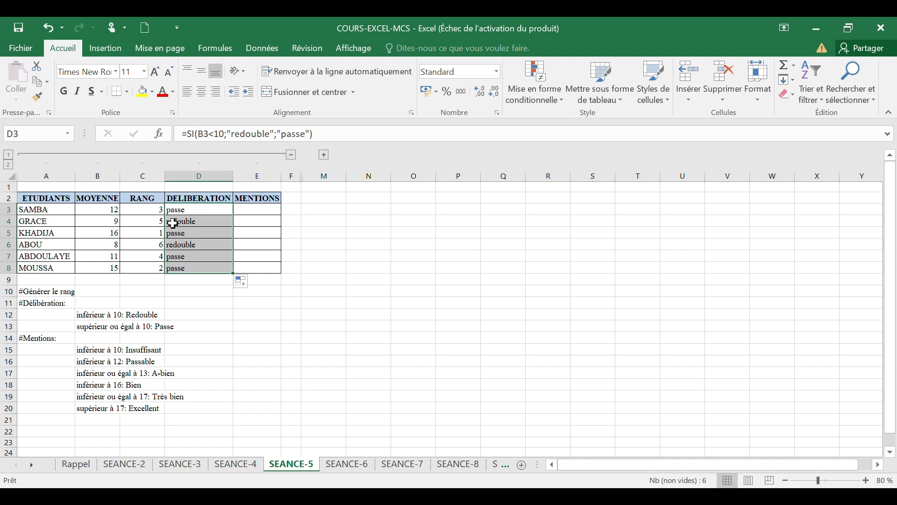
pyautogui.click(203, 223)
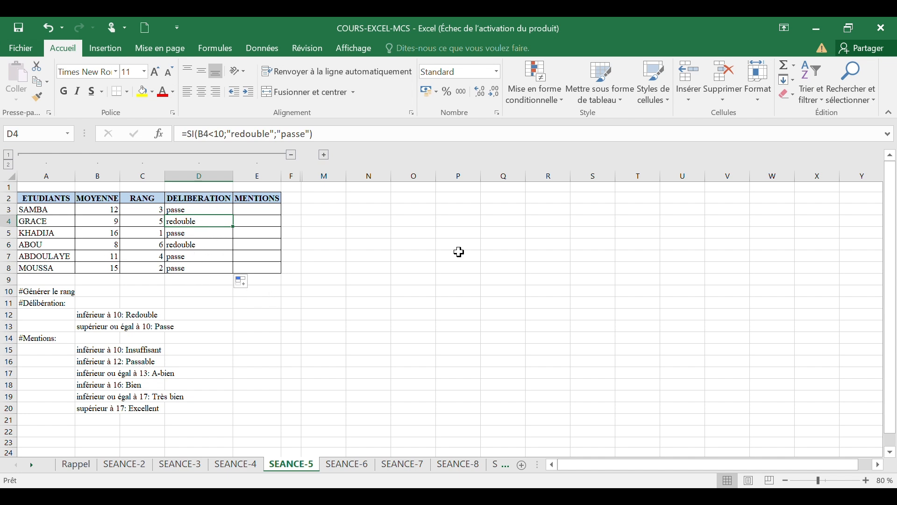
pyautogui.click(378, 38)
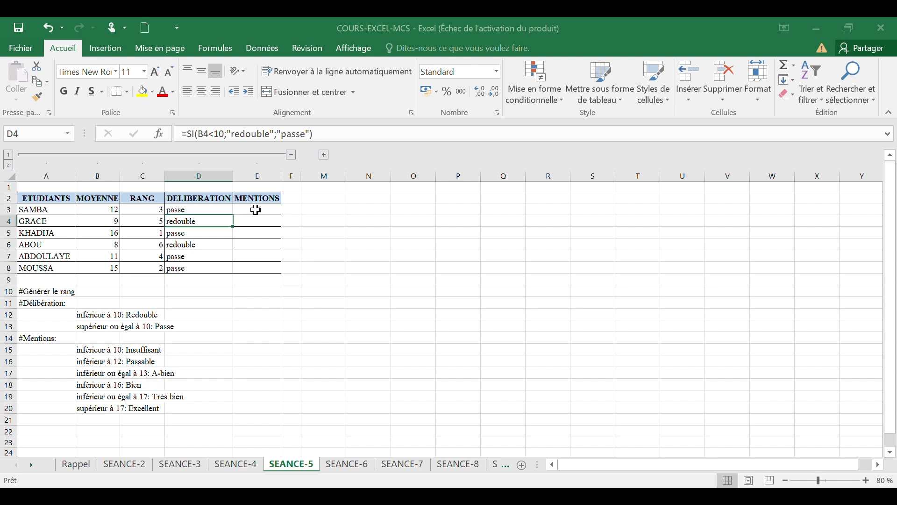
# Step: Begin SAMBA's mention formula with =SI(B3<10;"Insuffisant"; in the MENTIONS column
pyautogui.click(256, 210)
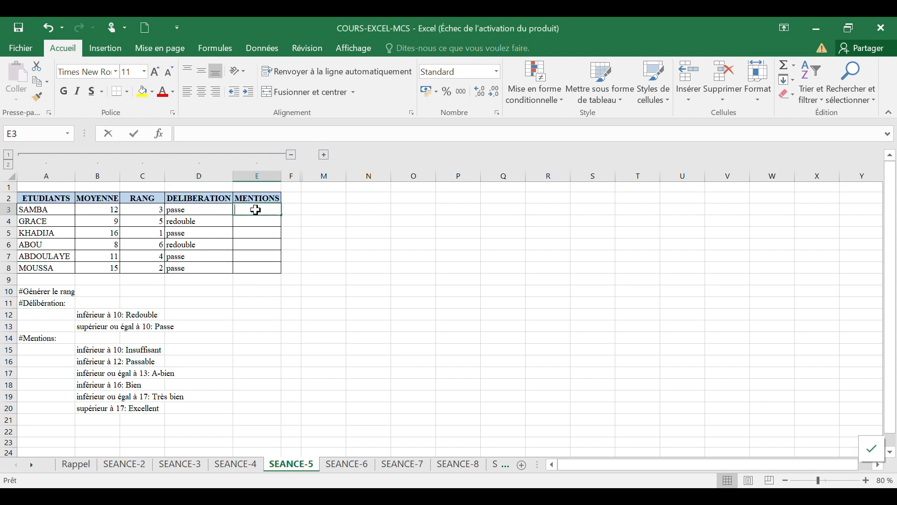
pyautogui.write('=si')
pyautogui.press('Tab')
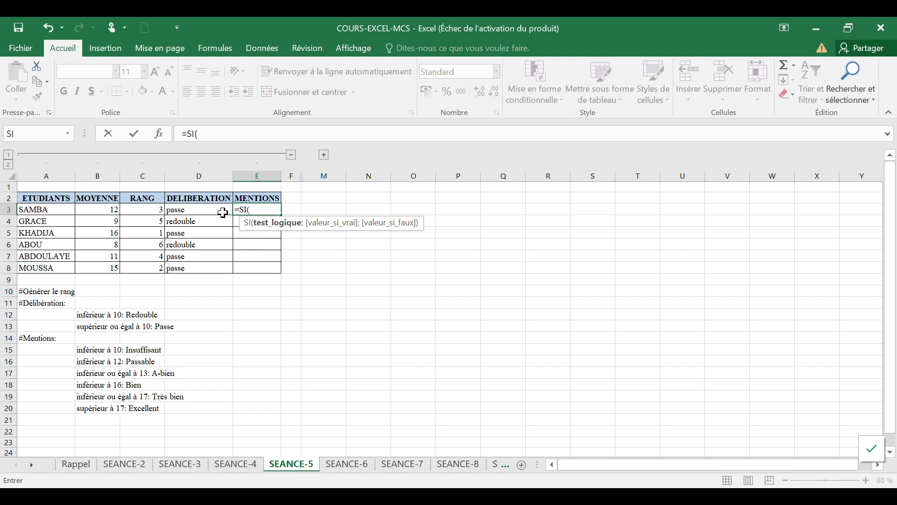
pyautogui.click(101, 209)
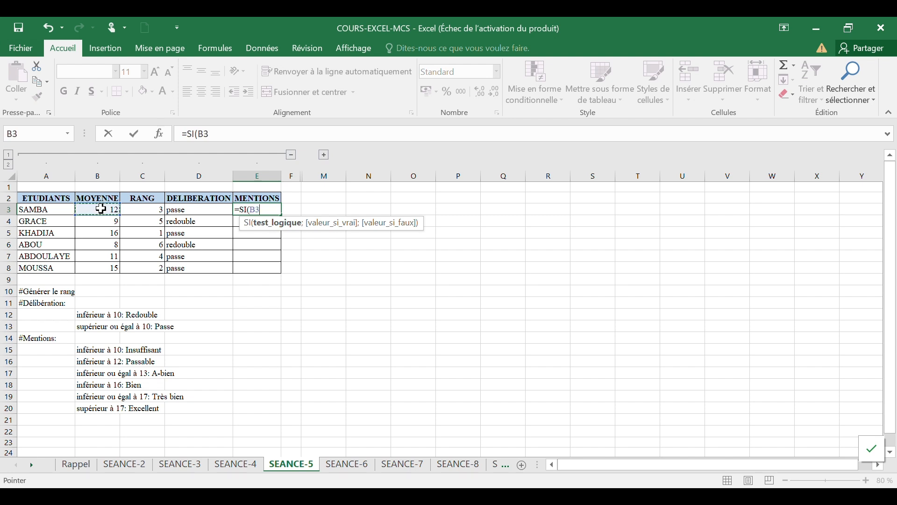
pyautogui.write('<10;')
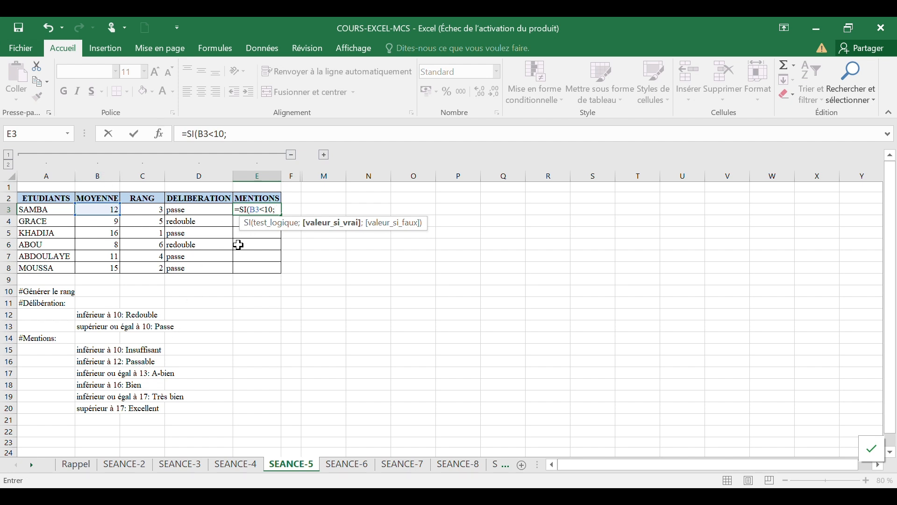
pyautogui.write('"Insuffisant')
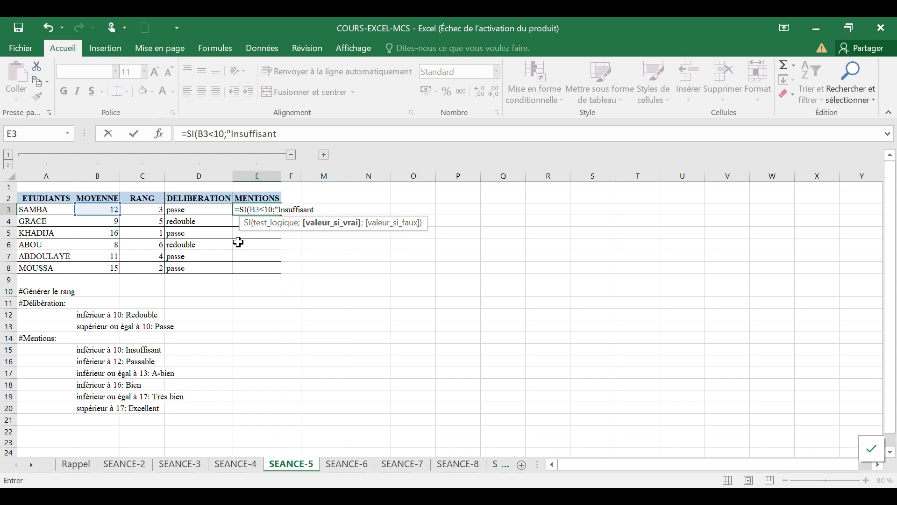
pyautogui.write('"')
pyautogui.write(';')
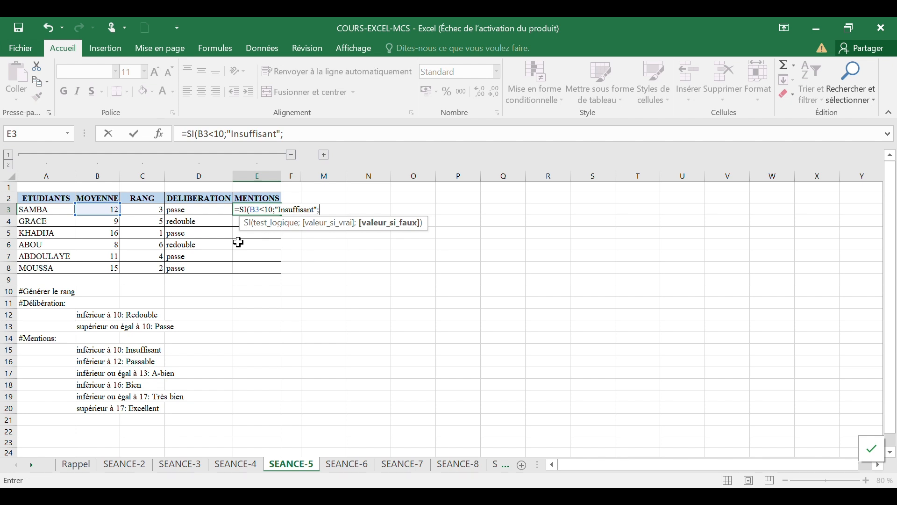
pyautogui.write('si')
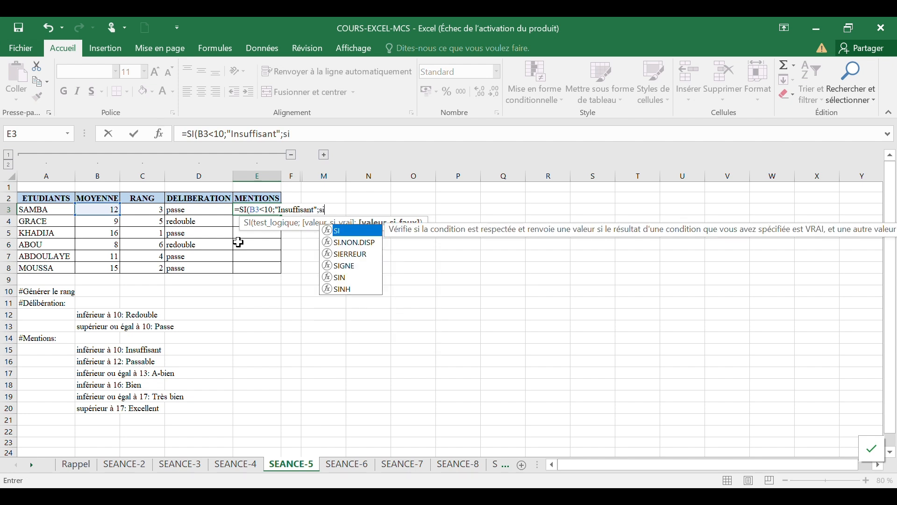
# Step: Nest a second condition in the mention formula: SI(B3<12;"Passable";
pyautogui.doubleClick(350, 232)
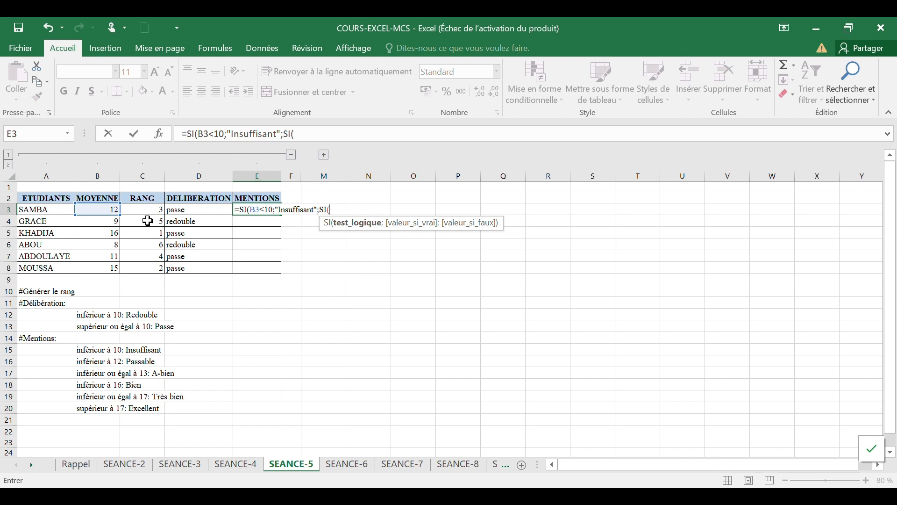
pyautogui.click(101, 209)
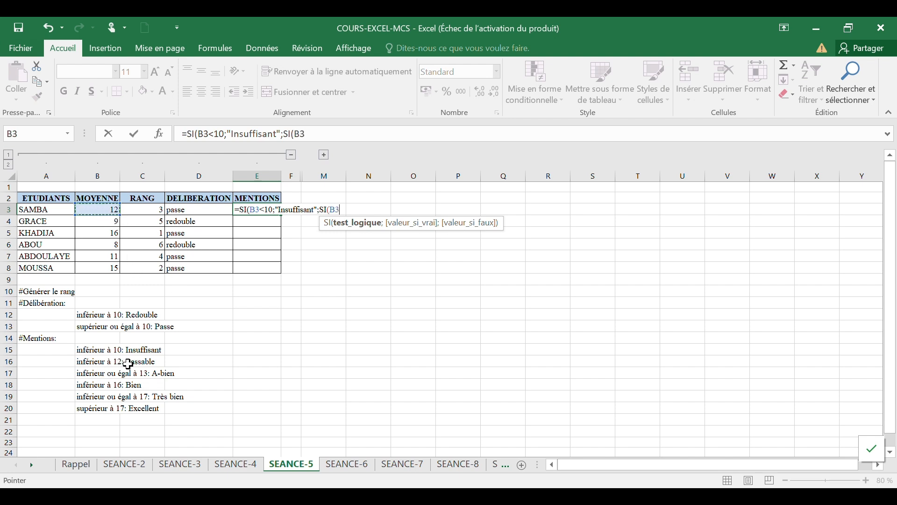
pyautogui.write('<12')
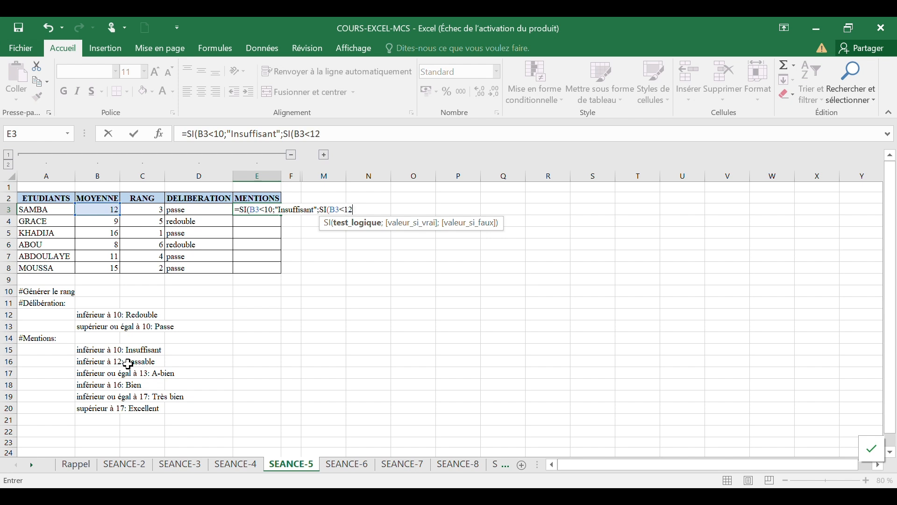
pyautogui.write(';')
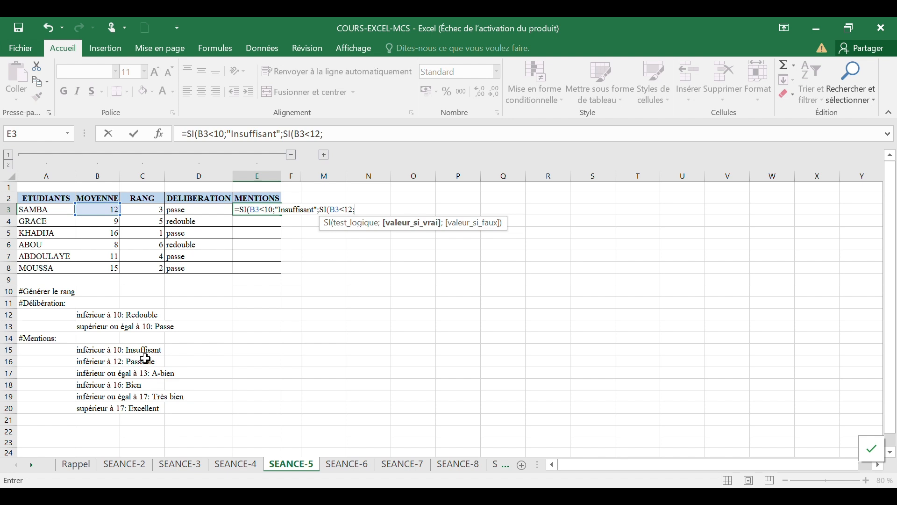
pyautogui.write('"Passable"')
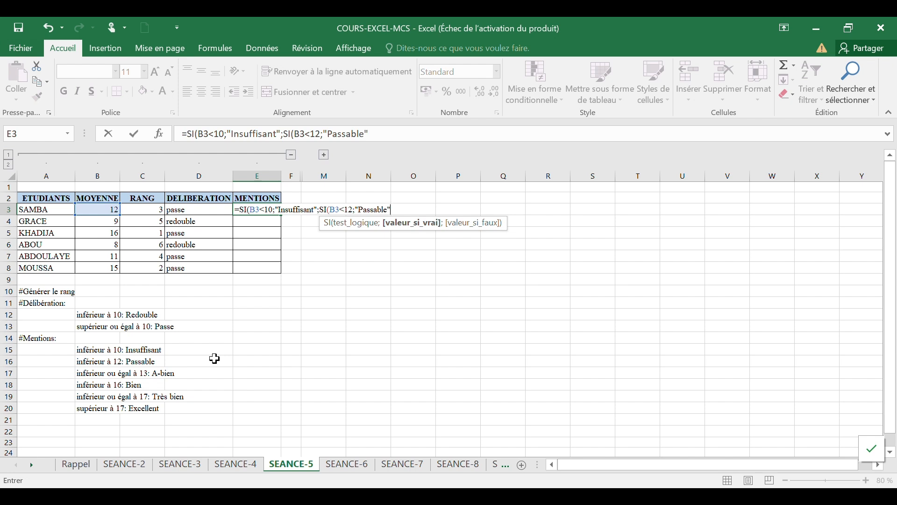
pyautogui.write(';')
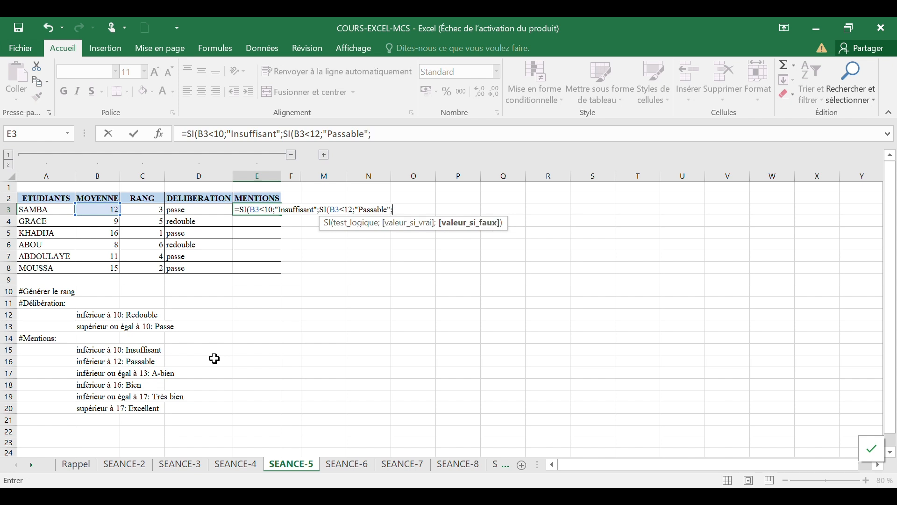
pyautogui.write('si')
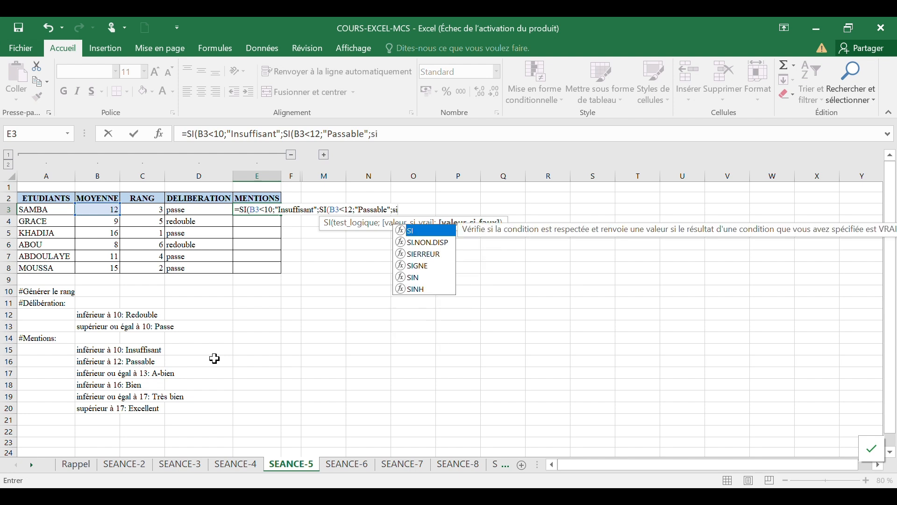
# Step: Nest a third condition in the mention formula: SI(B3<=13;"A-bien";
pyautogui.press('Tab')
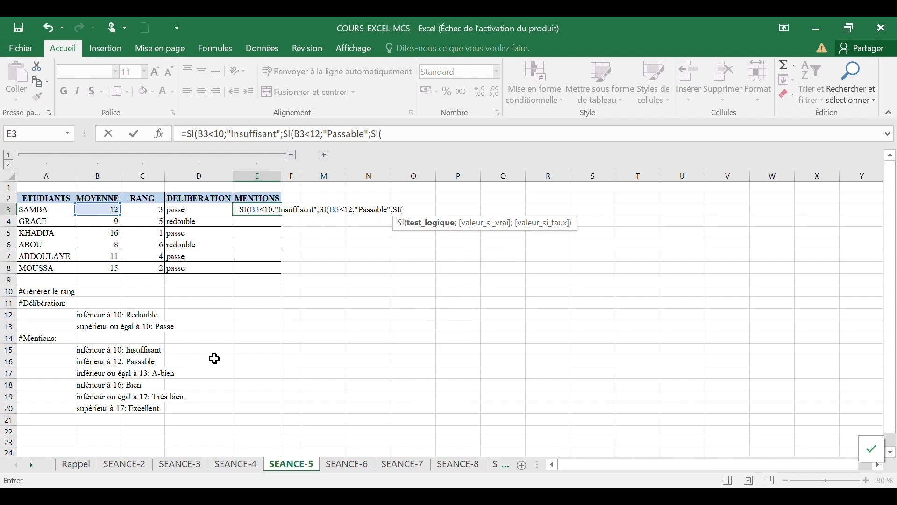
pyautogui.click(102, 210)
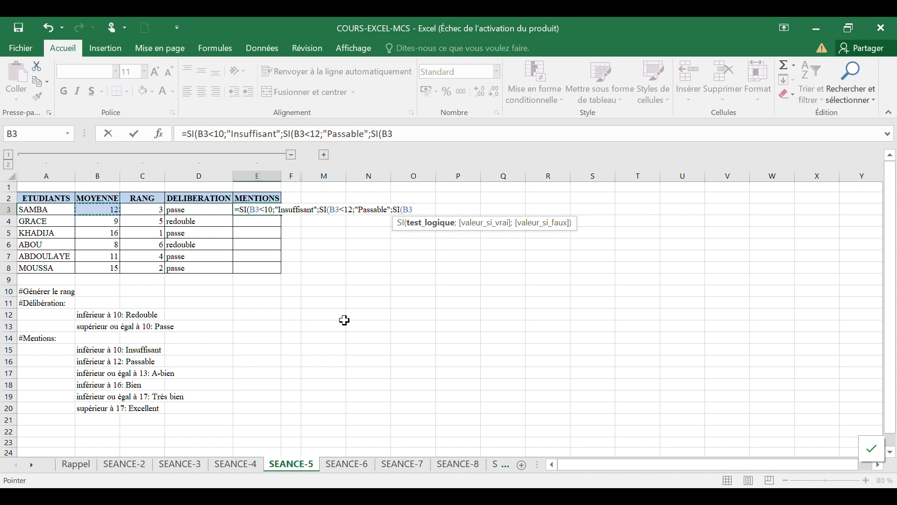
pyautogui.write('<=')
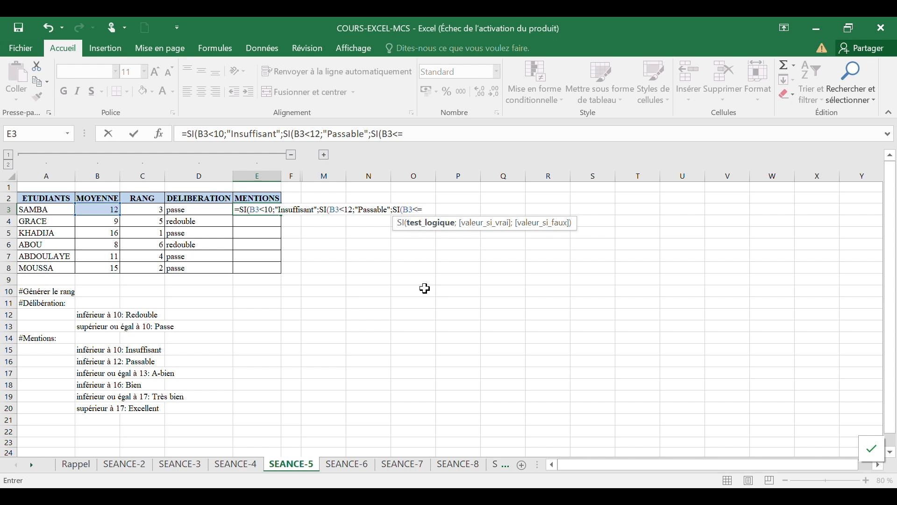
pyautogui.write('13;')
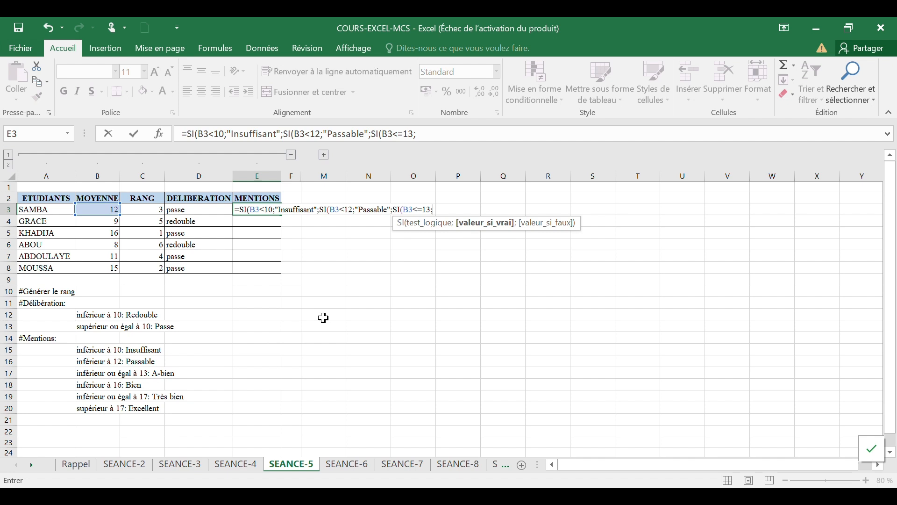
pyautogui.write('"')
pyautogui.write('A-bien')
# Step: Nest a fourth condition in the mention formula: SI(B3<16;"Bien";
pyautogui.write(';')
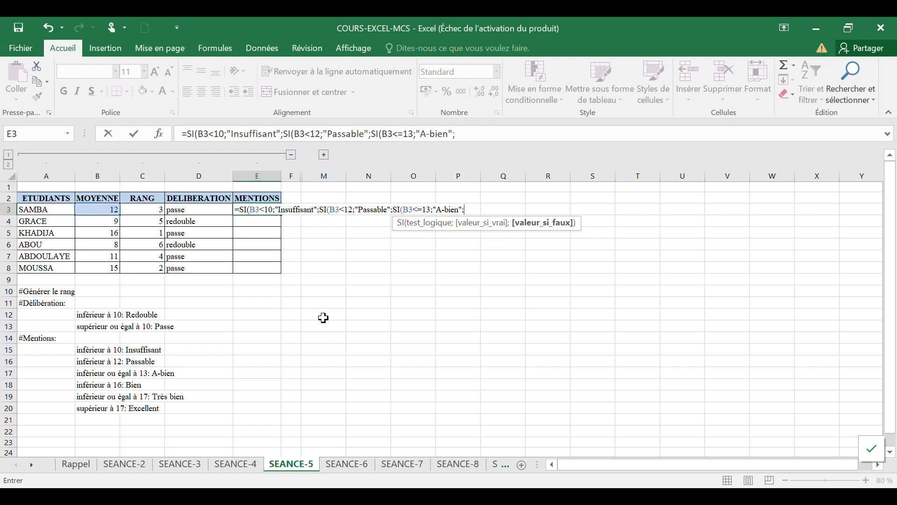
pyautogui.write('si')
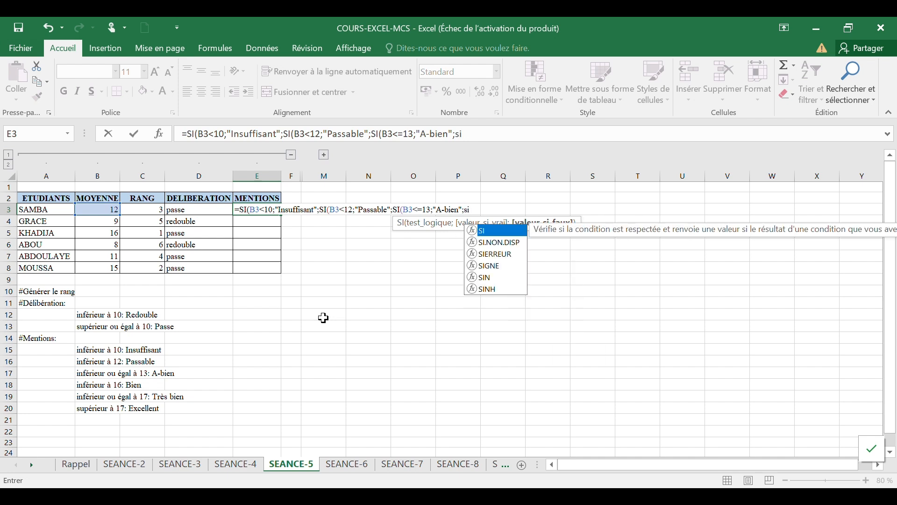
pyautogui.press('Tab')
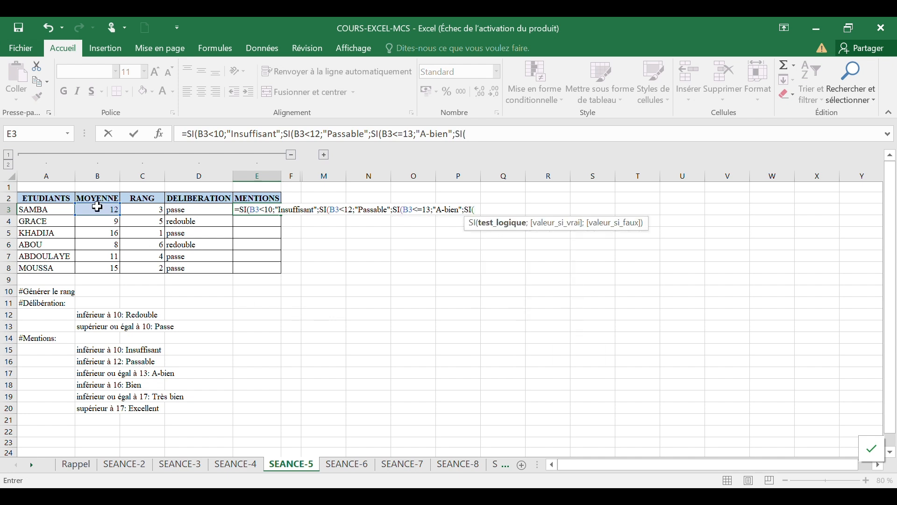
pyautogui.click(97, 207)
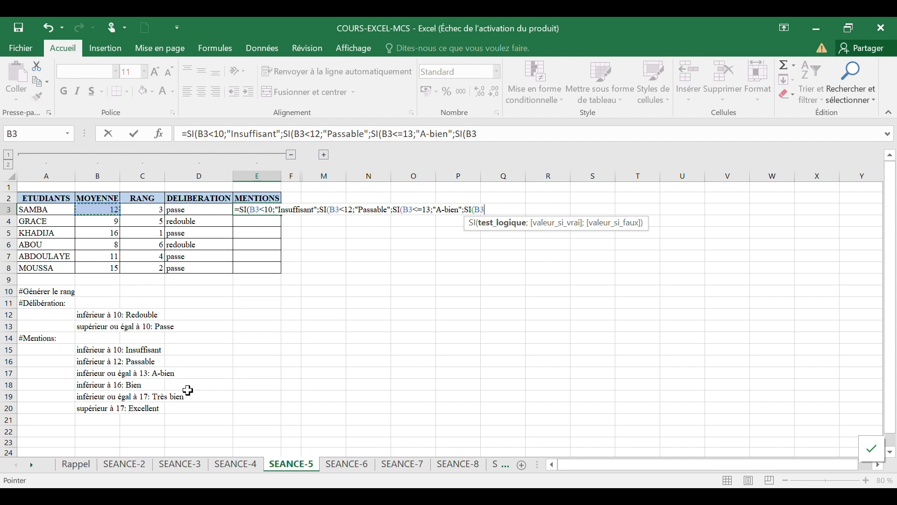
pyautogui.write('<16')
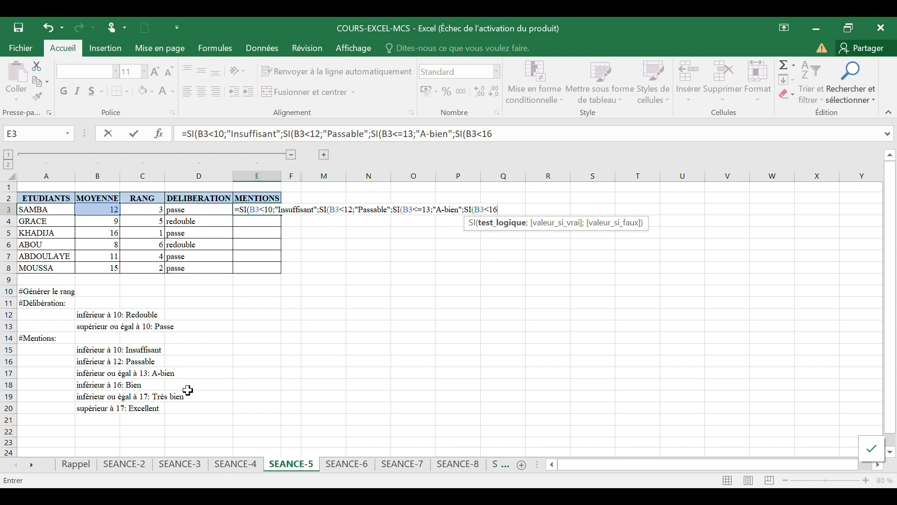
pyautogui.write(';')
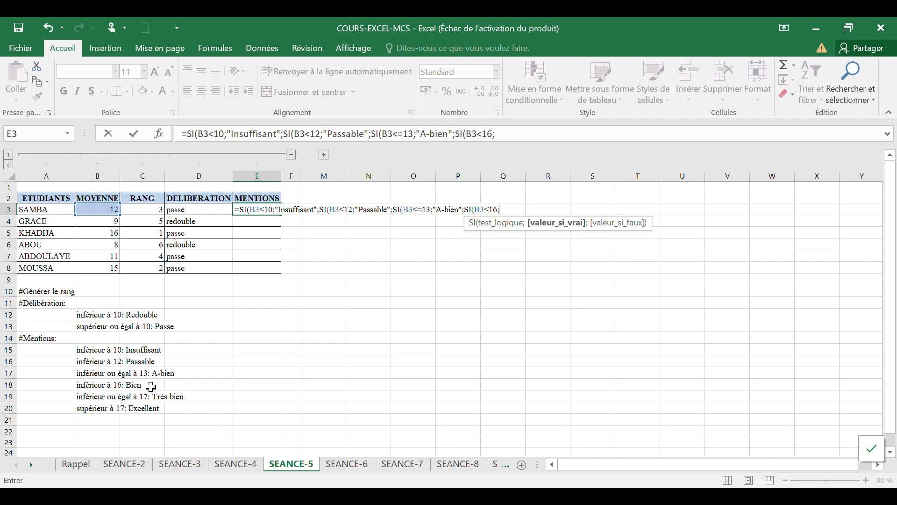
pyautogui.write('"Bien";')
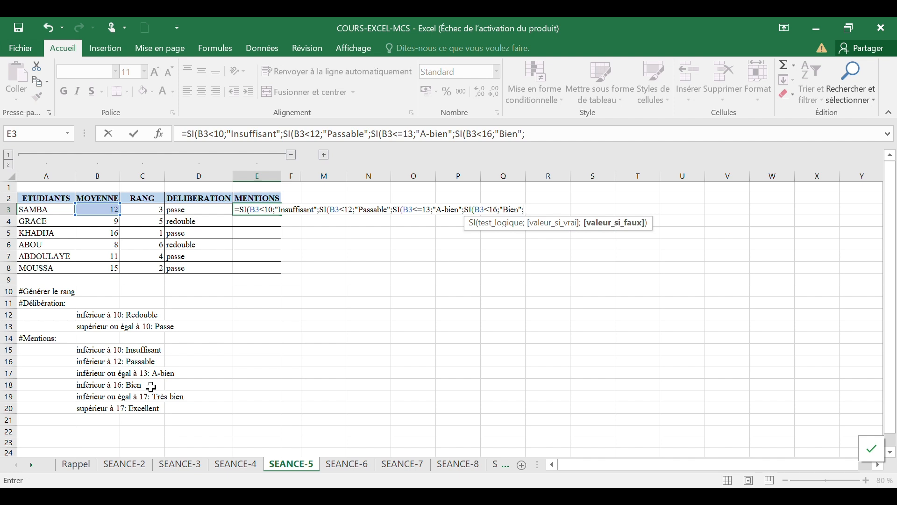
pyautogui.write('si')
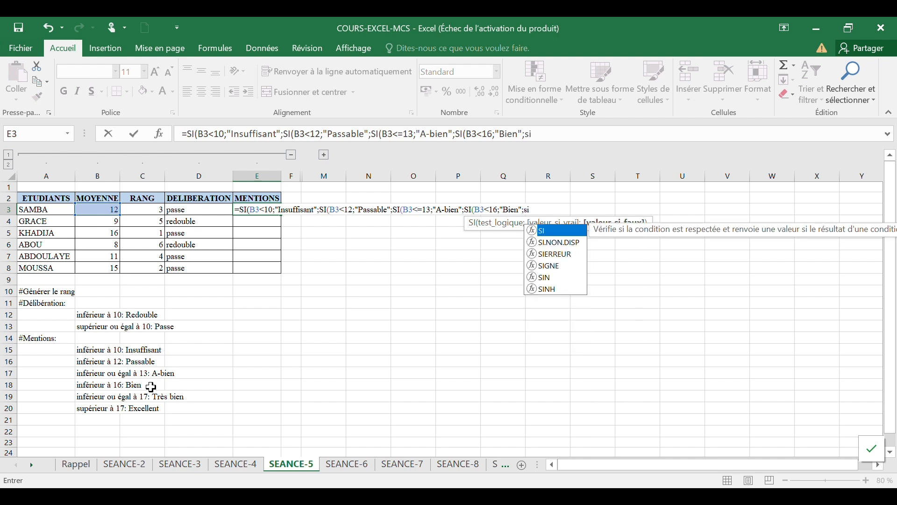
# Step: Nest a fifth condition in the mention formula: SI(B3<=17;"Très bien";
pyautogui.press('Tab')
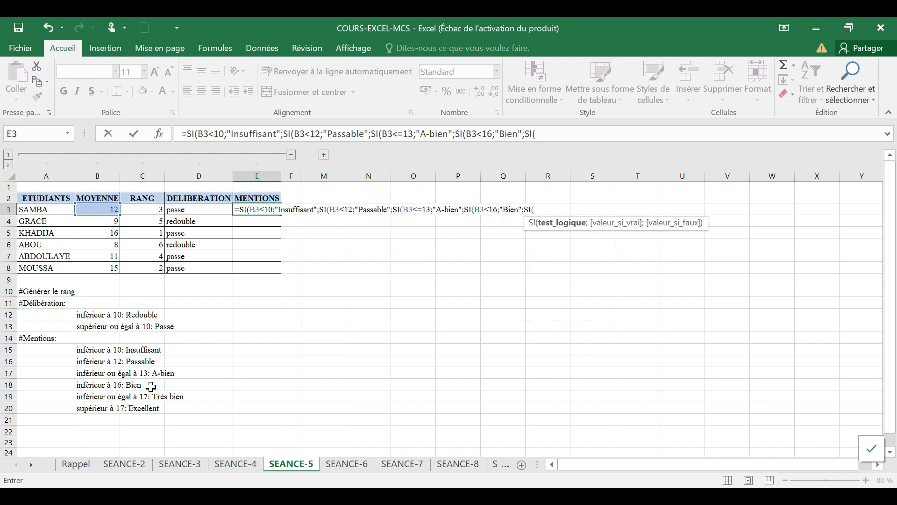
pyautogui.click(100, 211)
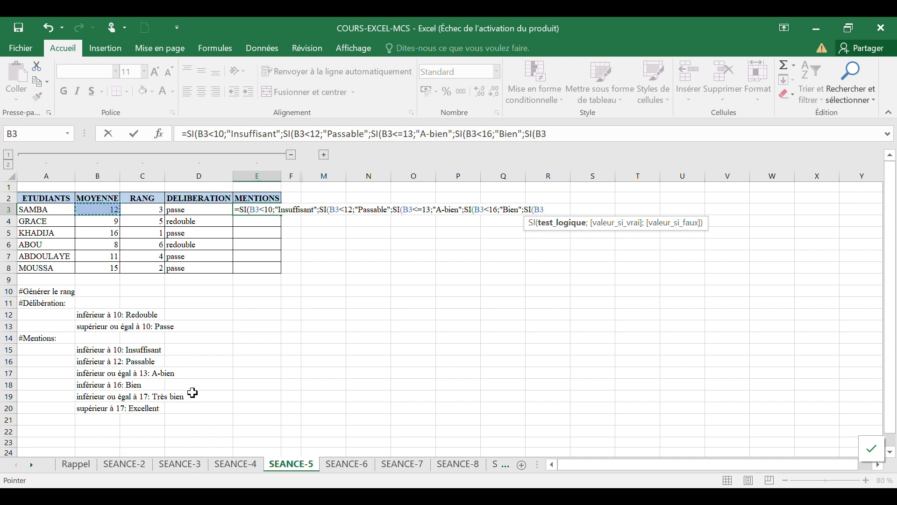
pyautogui.write('<=')
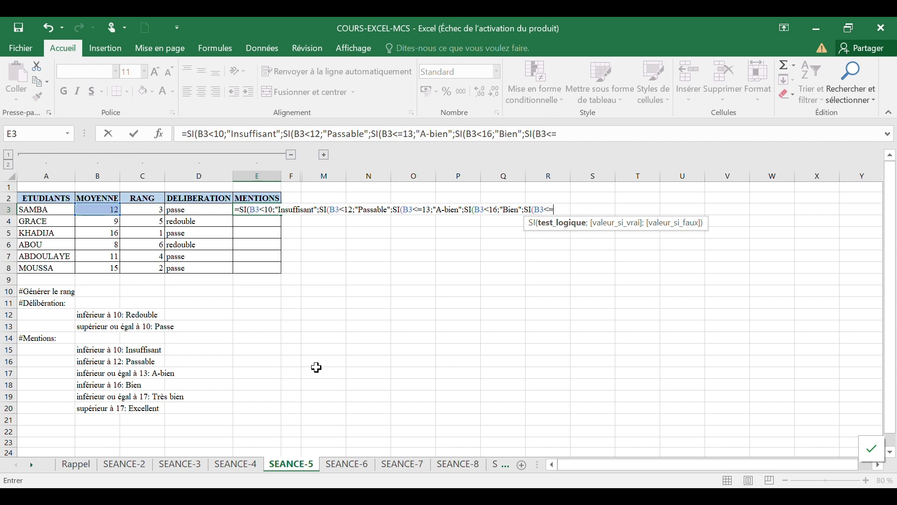
pyautogui.write('17;')
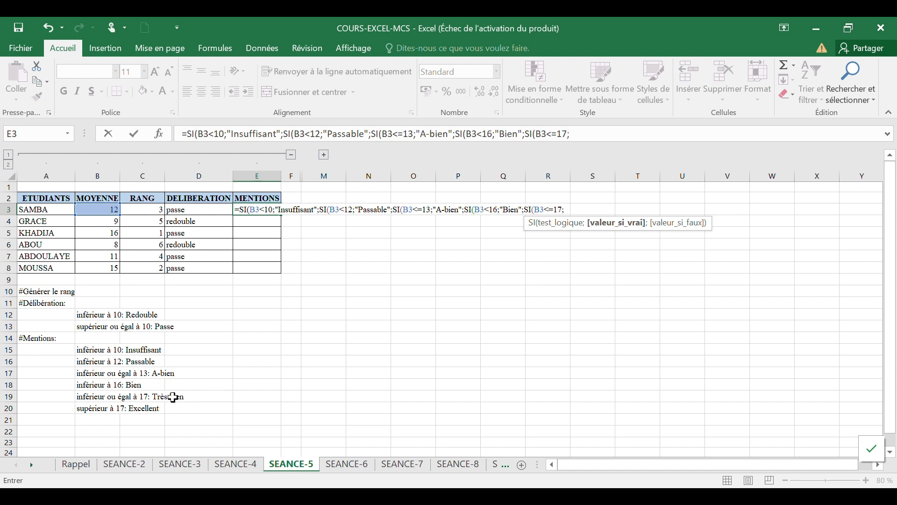
pyautogui.write('"Très bien')
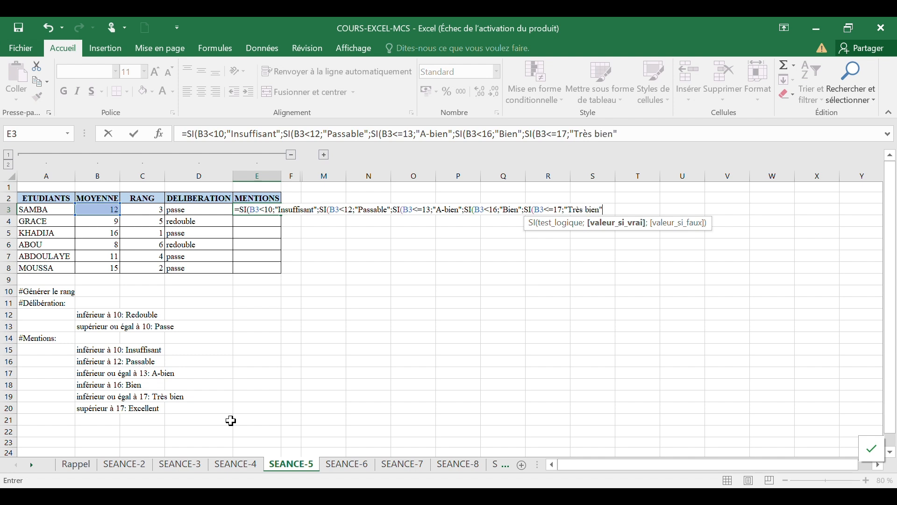
pyautogui.write('";')
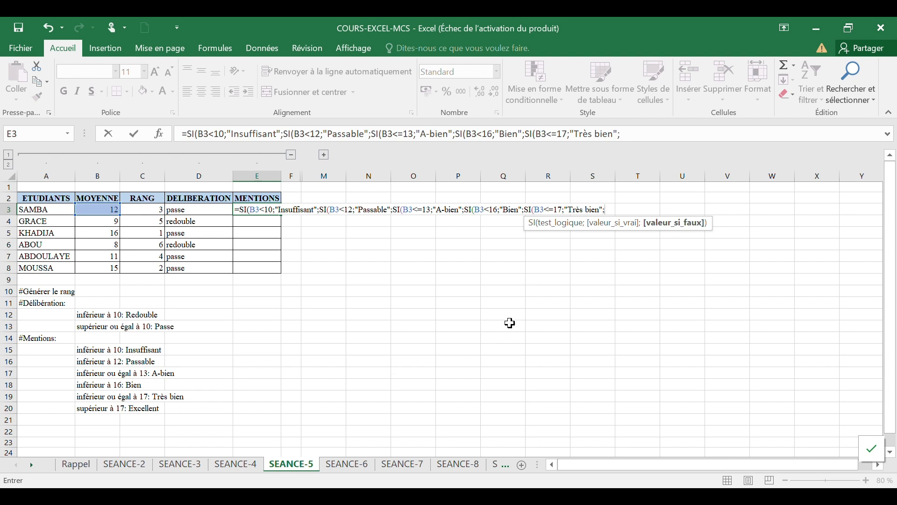
# Step: Finish the mention formula with "Excellent", close all five parentheses and enter it
pyautogui.write('"Excellent')
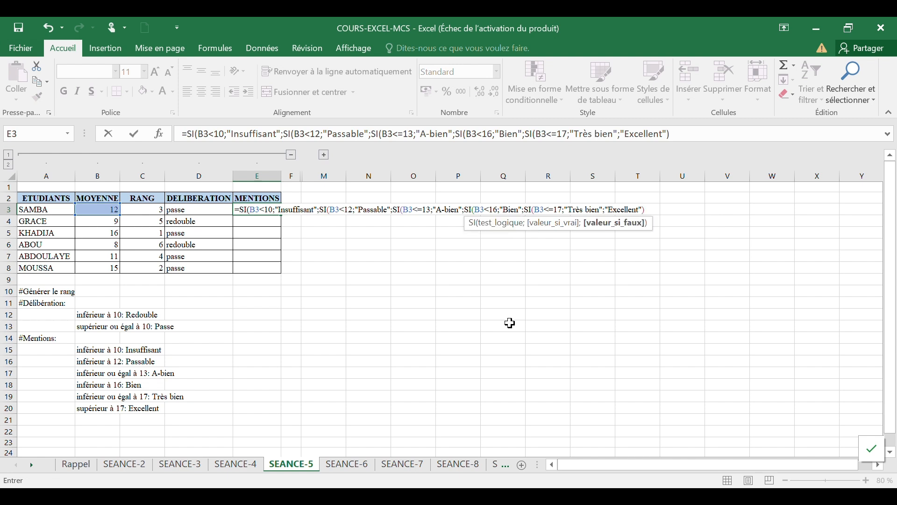
pyautogui.write('))')
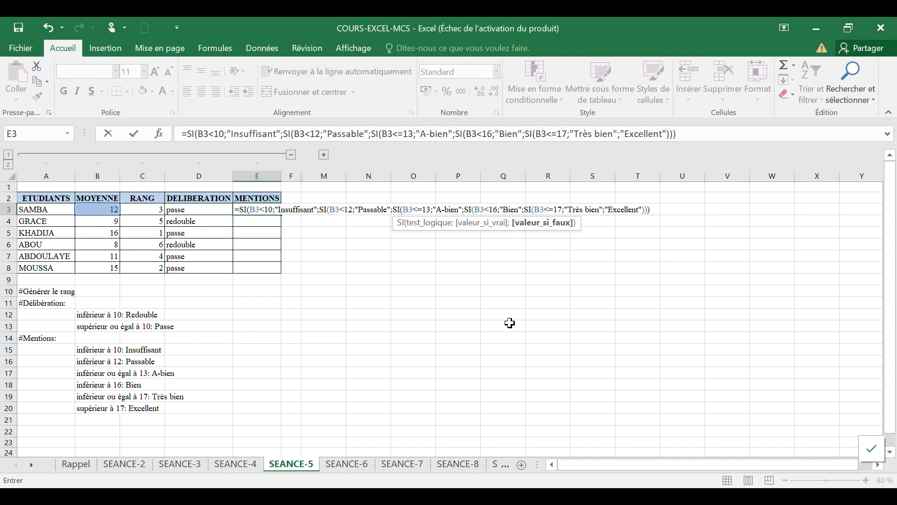
pyautogui.write(')')
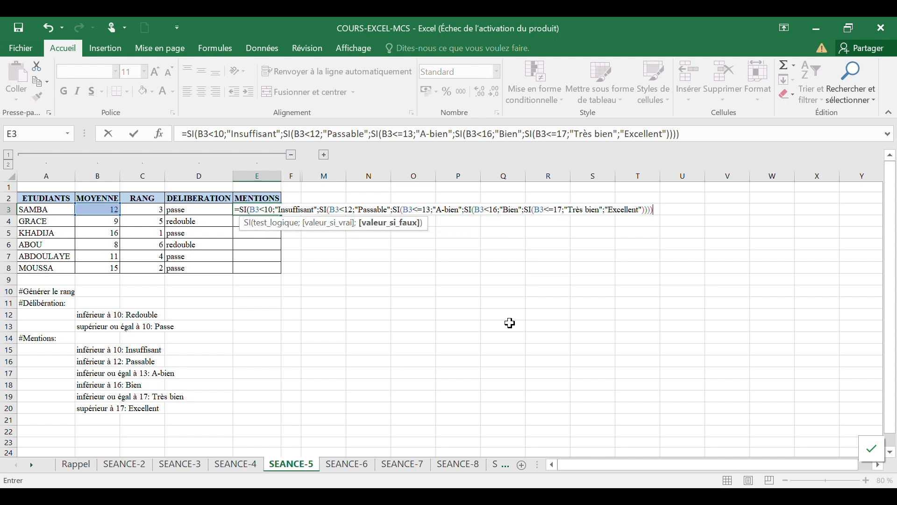
pyautogui.write(')')
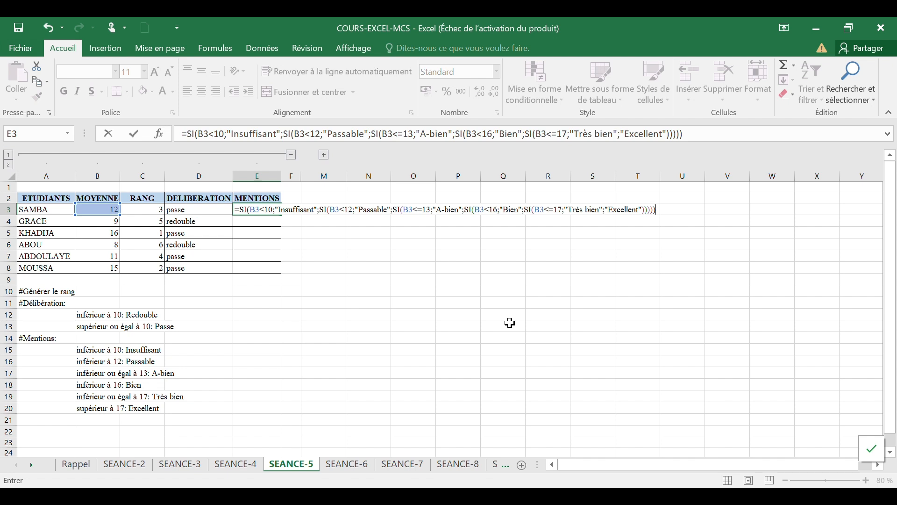
pyautogui.press('Return')
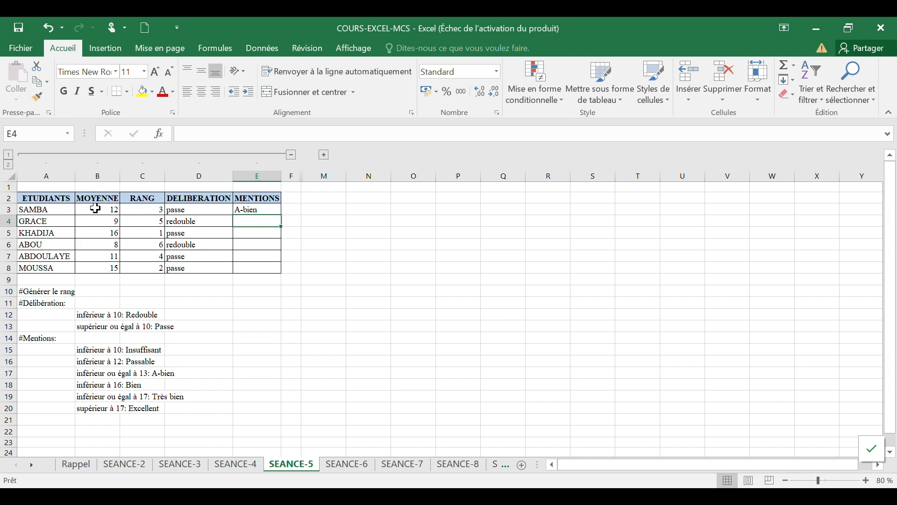
# Step: Copy SAMBA's mention formula down the MENTIONS column to MOUSSA's row
pyautogui.click(262, 210)
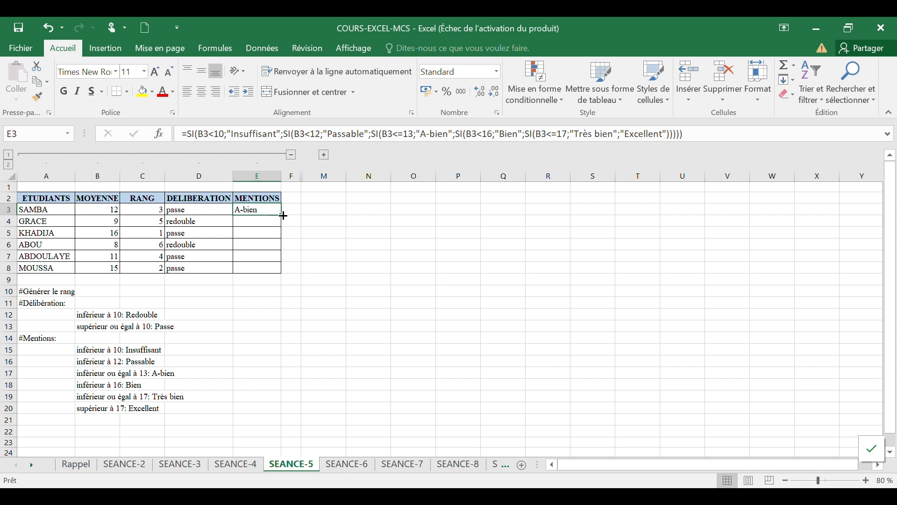
pyautogui.moveTo(286, 215); pyautogui.dragTo(285, 274)
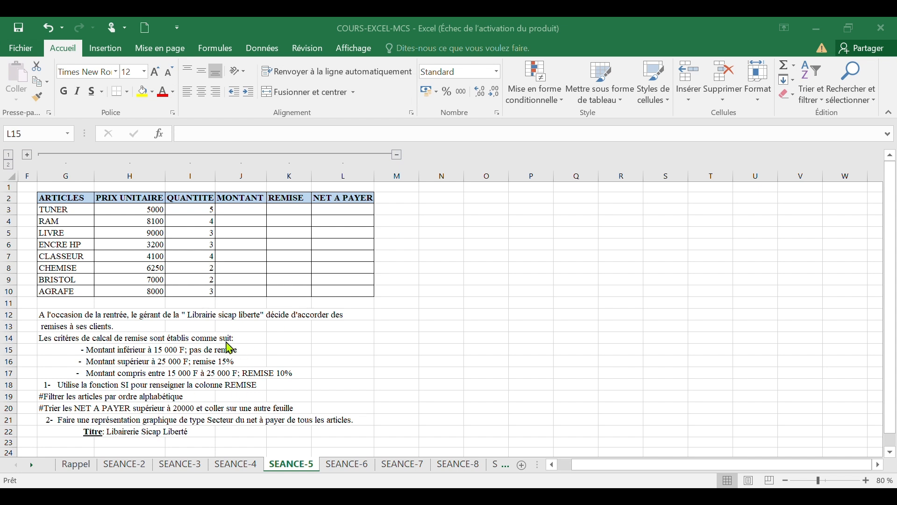
# Step: Compute TUNER's MONTANT as =H3*I3 and copy it down to AGRAFE's row
pyautogui.click(240, 208)
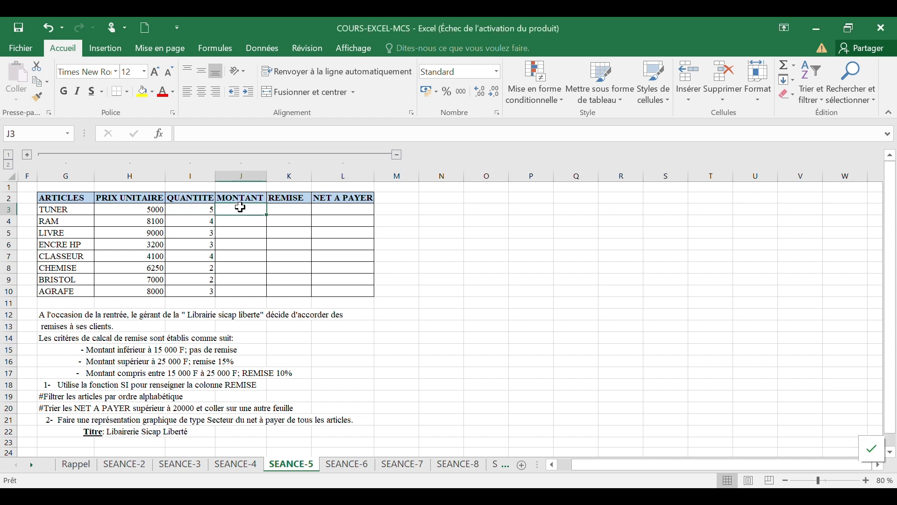
pyautogui.write('=')
pyautogui.click(150, 210)
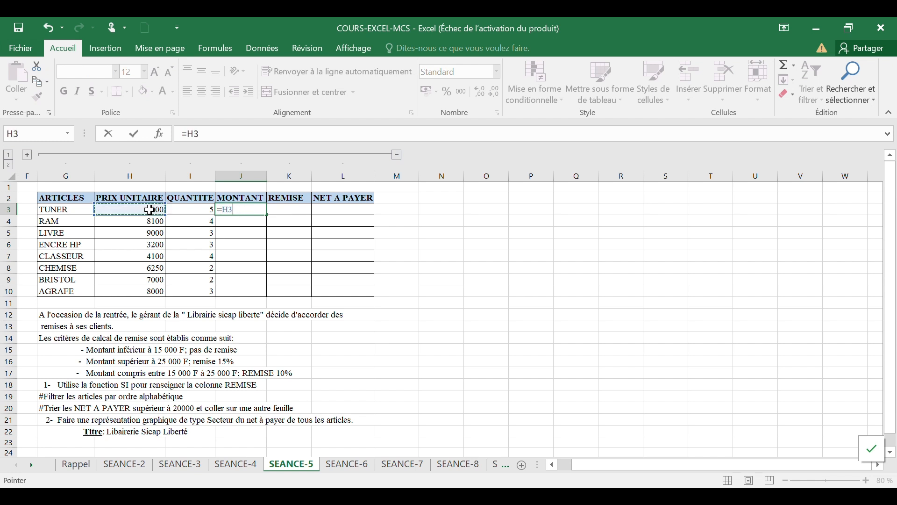
pyautogui.write('*')
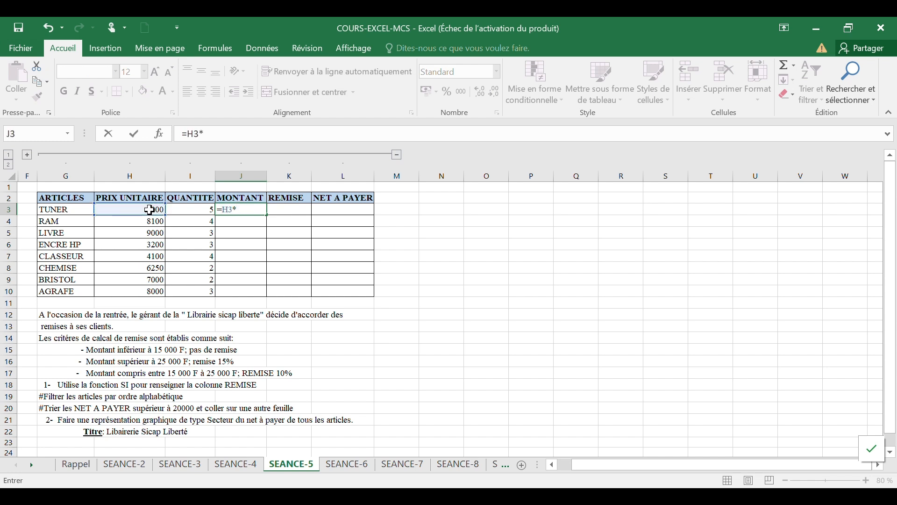
pyautogui.click(207, 211)
pyautogui.press('Return')
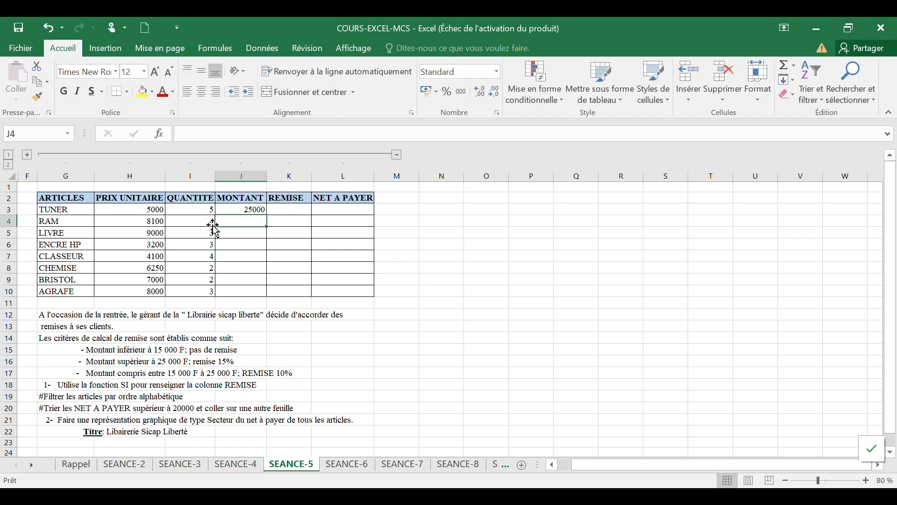
pyautogui.click(258, 211)
pyautogui.moveTo(268, 215); pyautogui.dragTo(261, 303)
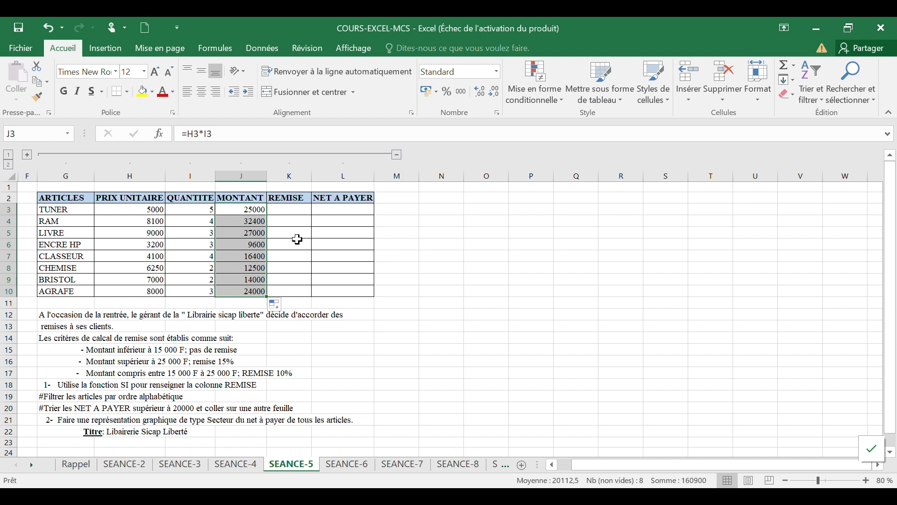
# Step: Begin the REMISE formula for TUNER with =SI(J3<15000;J3*0%;
pyautogui.click(300, 212)
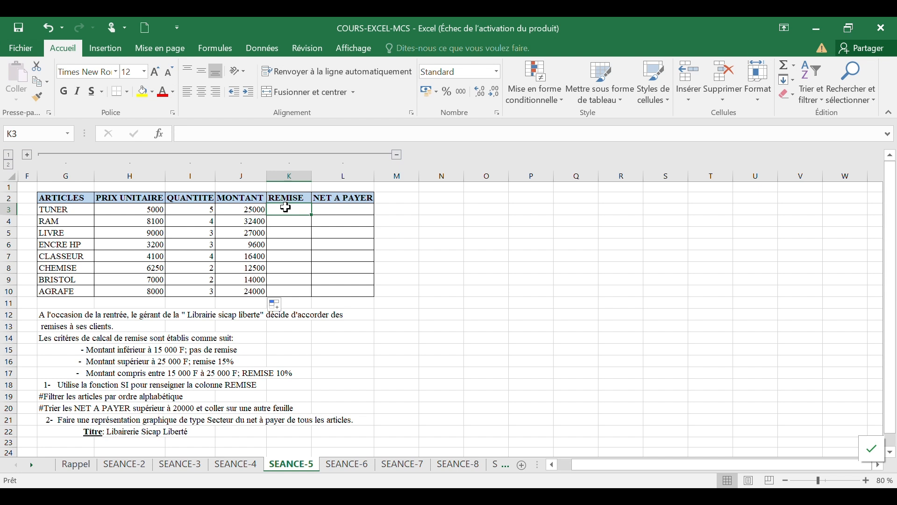
pyautogui.write('=SI(')
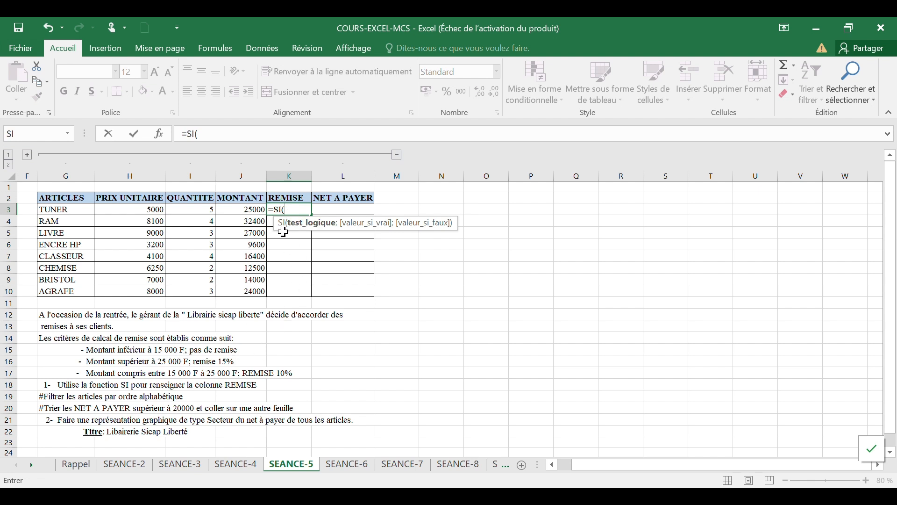
pyautogui.click(240, 214)
pyautogui.write('<')
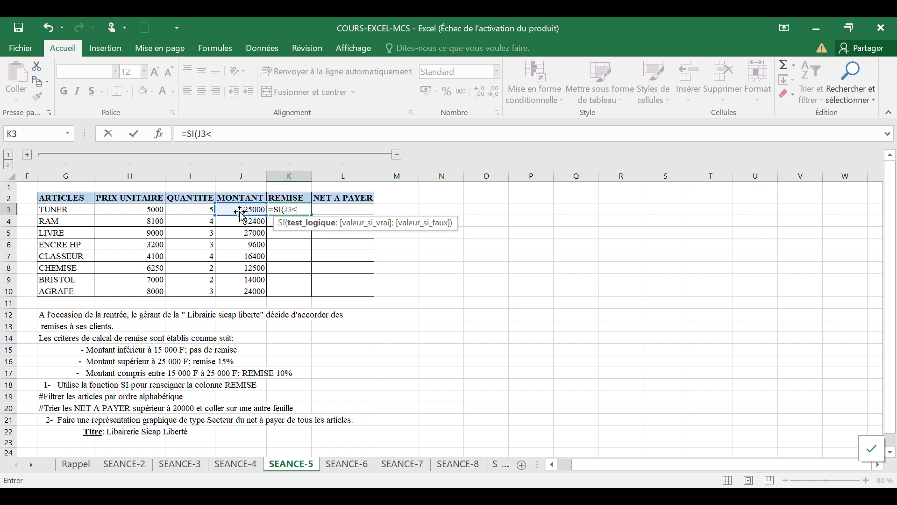
pyautogui.write('15000;')
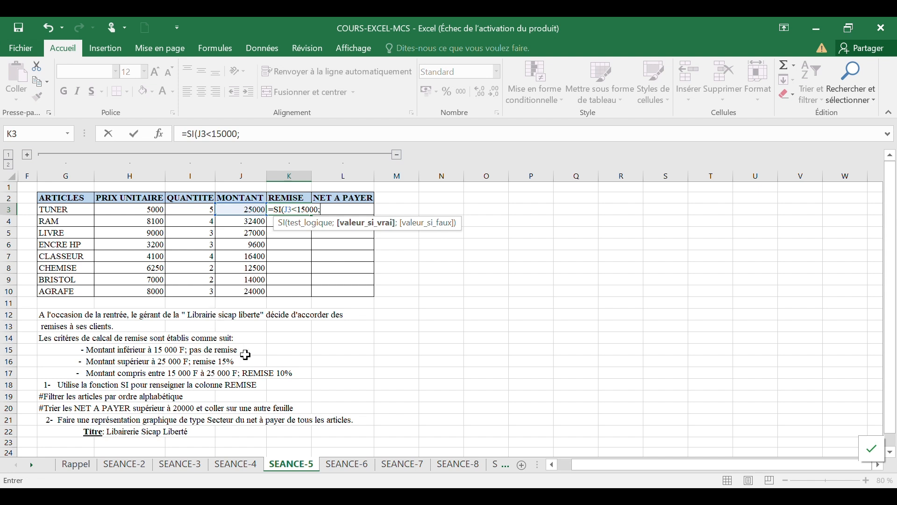
pyautogui.click(242, 209)
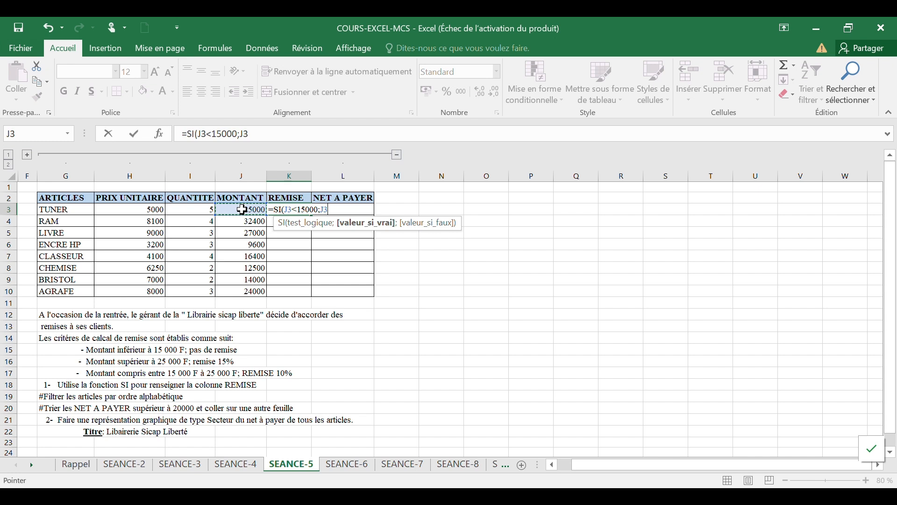
pyautogui.write('*0%')
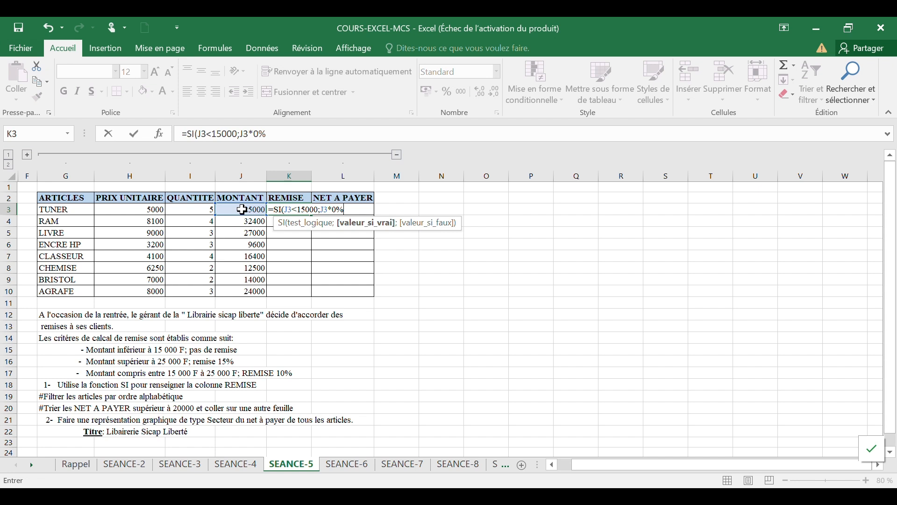
pyautogui.write(';')
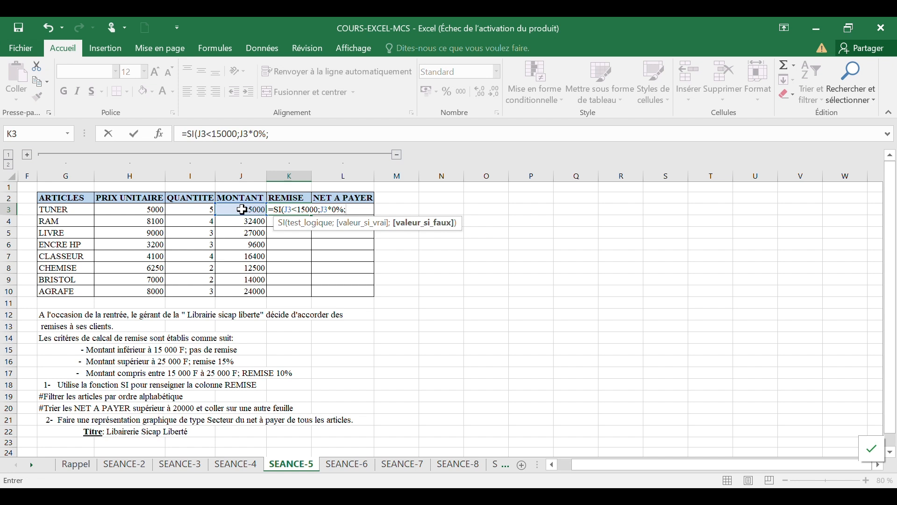
pyautogui.write('si')
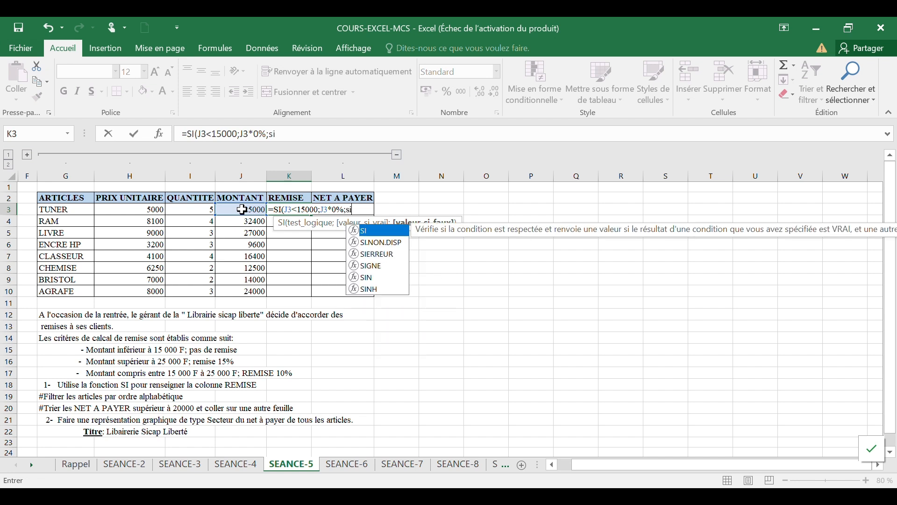
# Step: Nest a second condition in the discount formula: SI(J3>25000;J3*15%;
pyautogui.press('Tab')
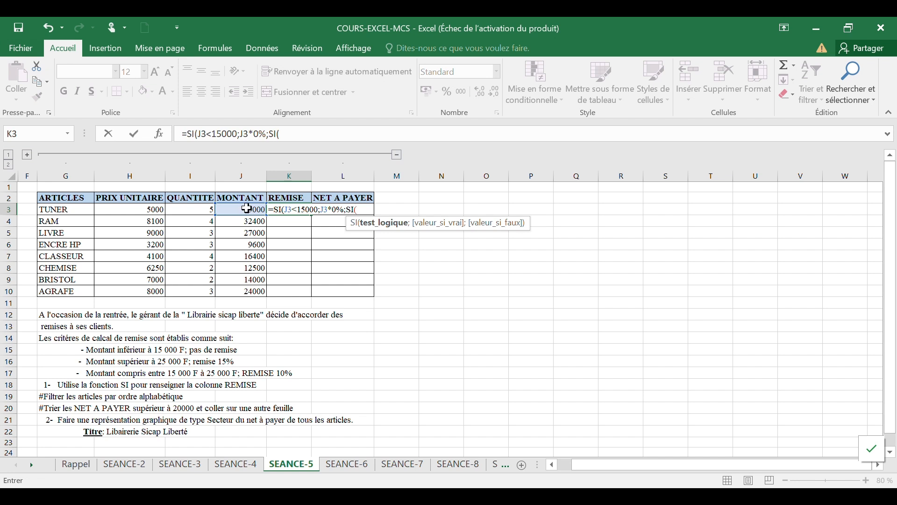
pyautogui.click(247, 209)
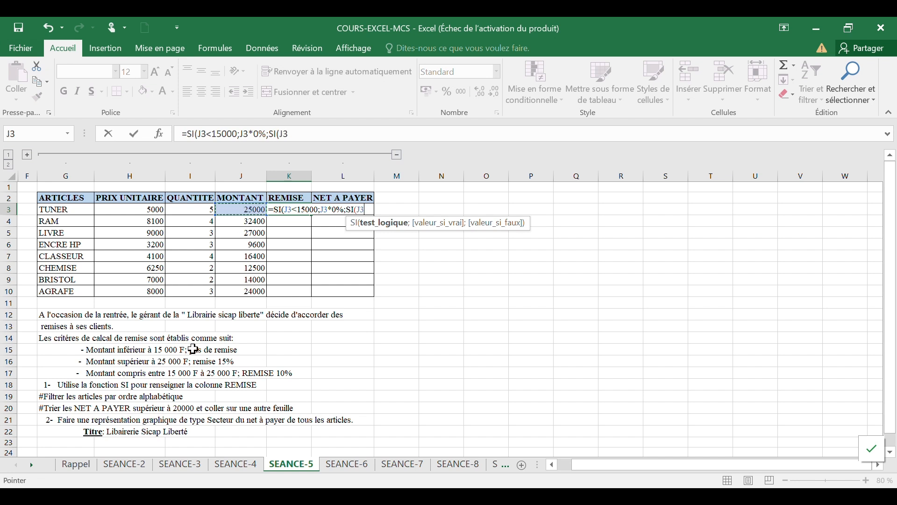
pyautogui.write('>')
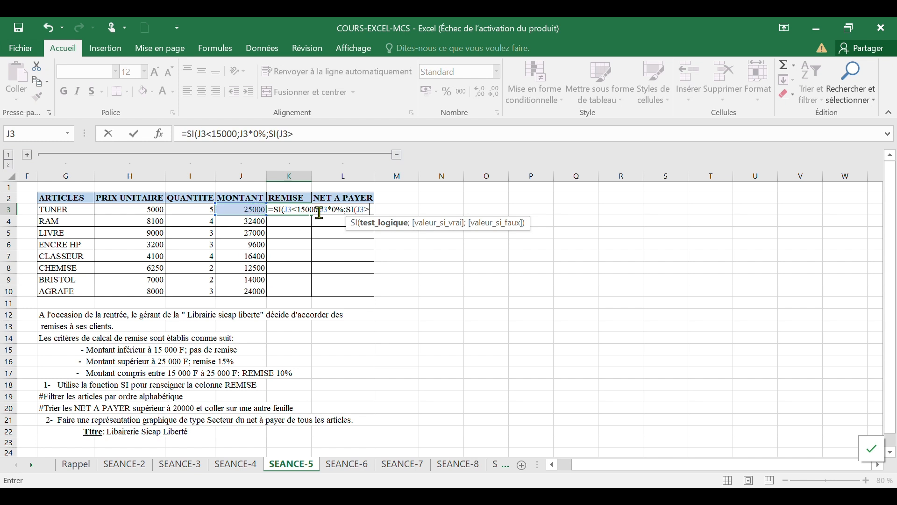
pyautogui.write('25000')
pyautogui.write(';')
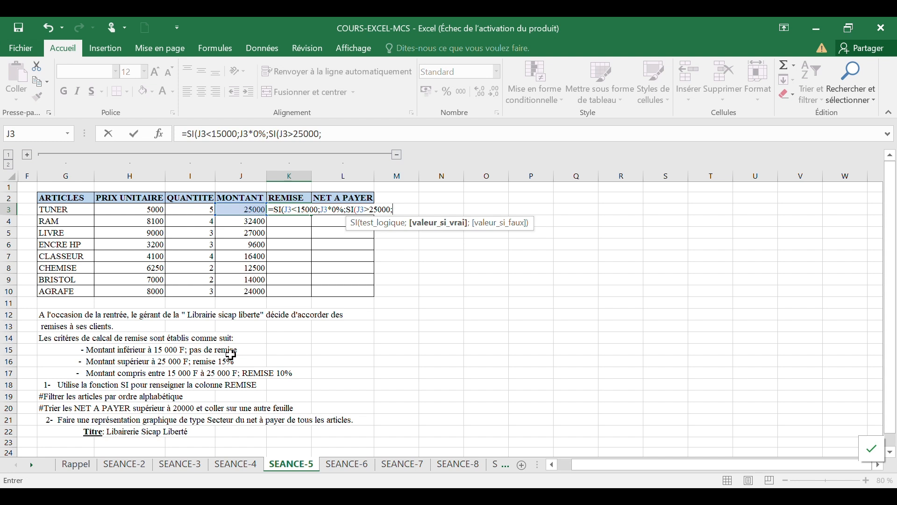
pyautogui.click(243, 208)
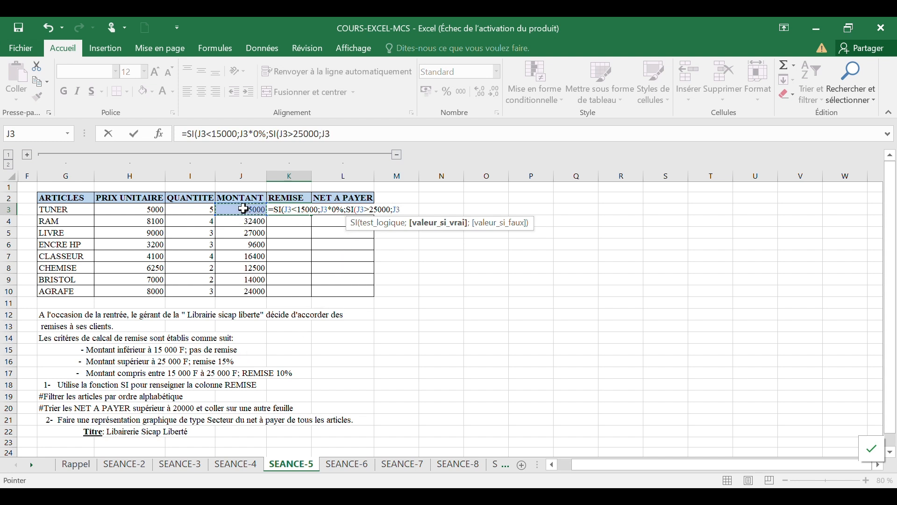
pyautogui.write('*15%')
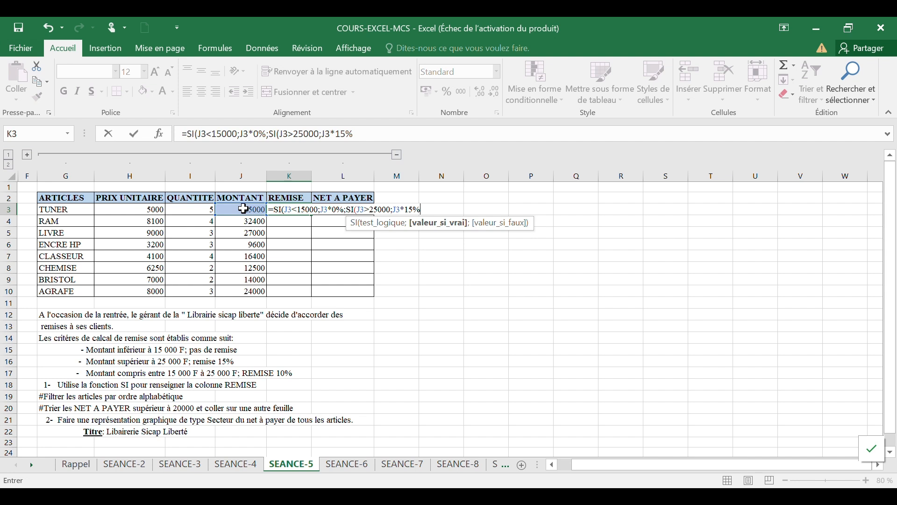
pyautogui.write(';')
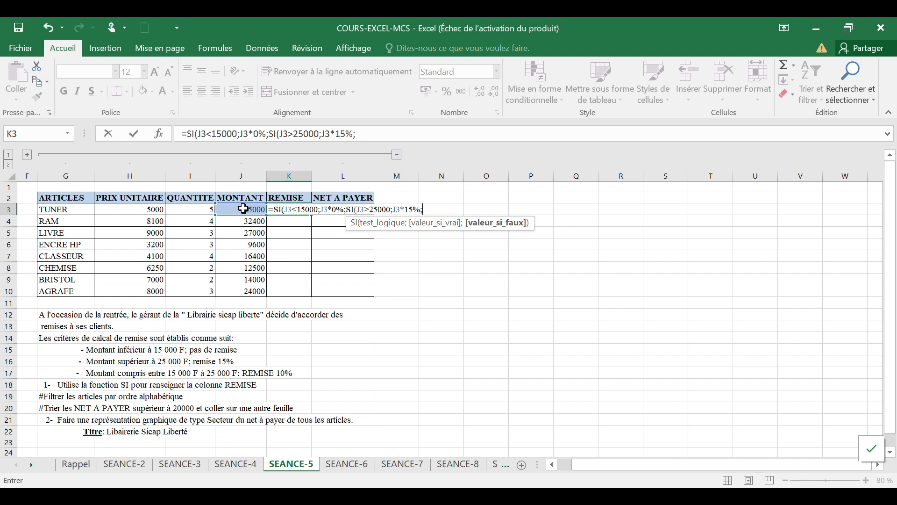
pyautogui.write('si')
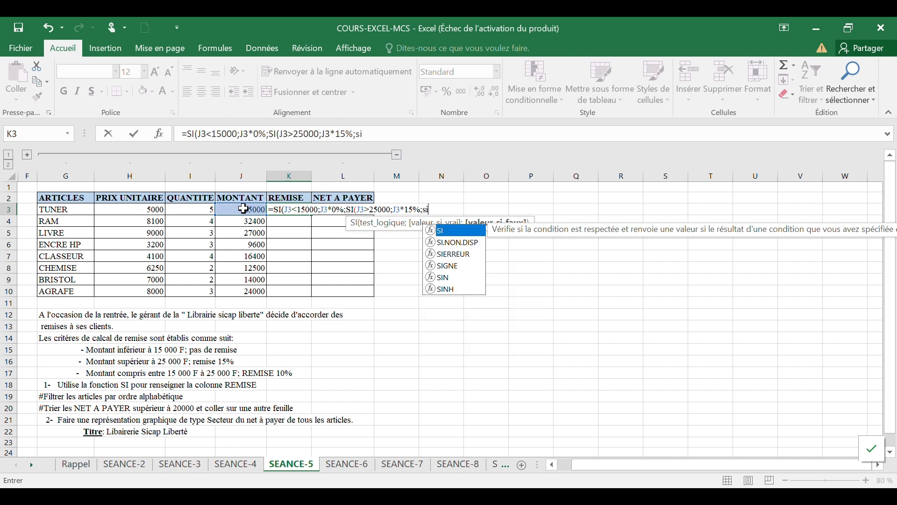
# Step: Complete the nested discount formula with a third condition SI(J3<=25000;J3*10%), close all parentheses and enter it
pyautogui.press('Tab')
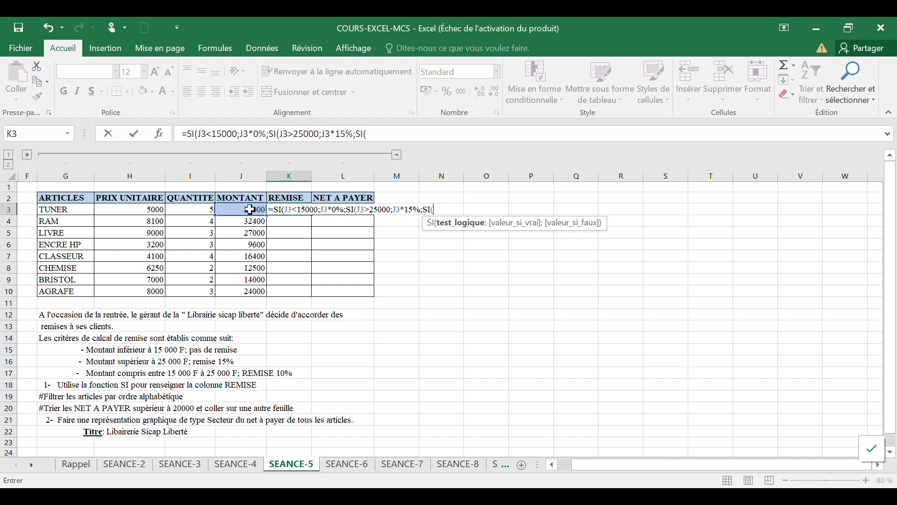
pyautogui.click(251, 207)
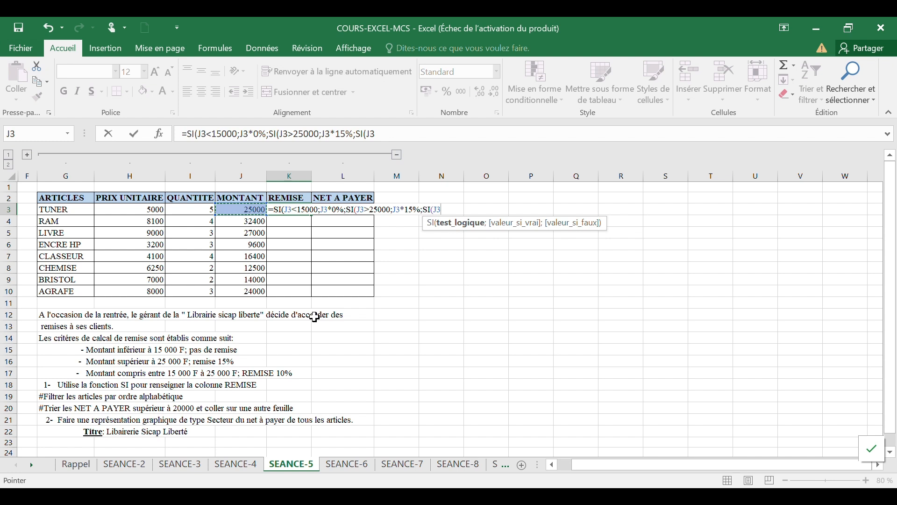
pyautogui.write('<=25000')
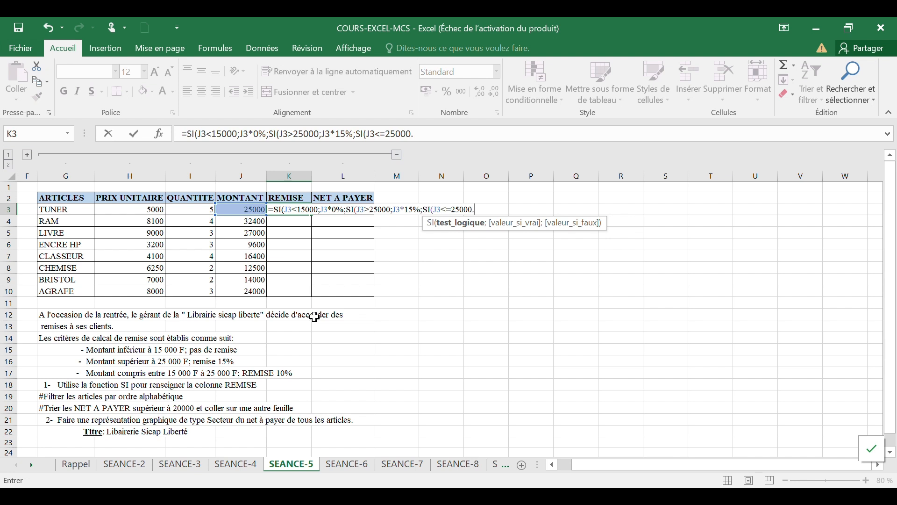
pyautogui.write(';')
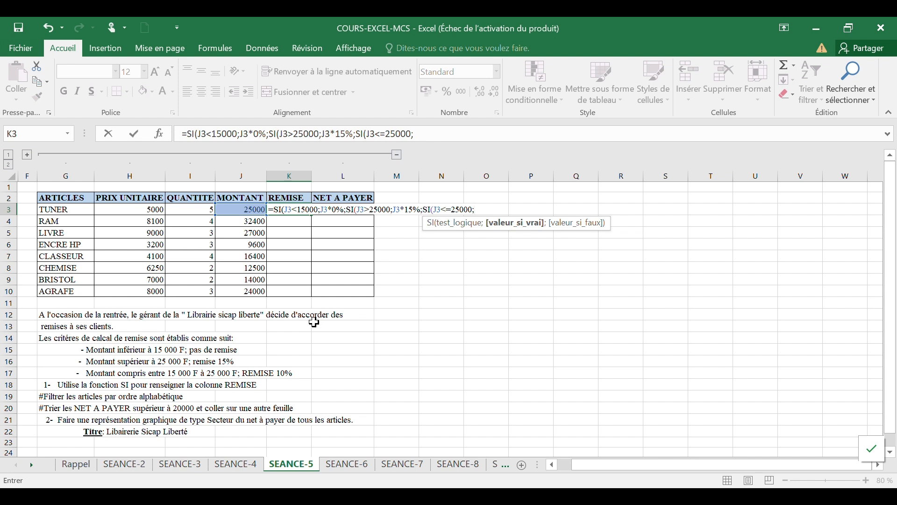
pyautogui.click(255, 208)
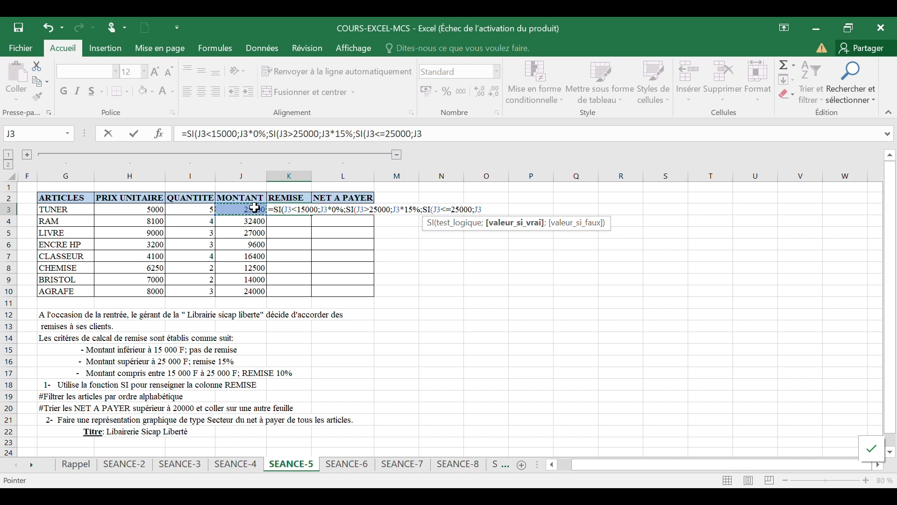
pyautogui.write('*')
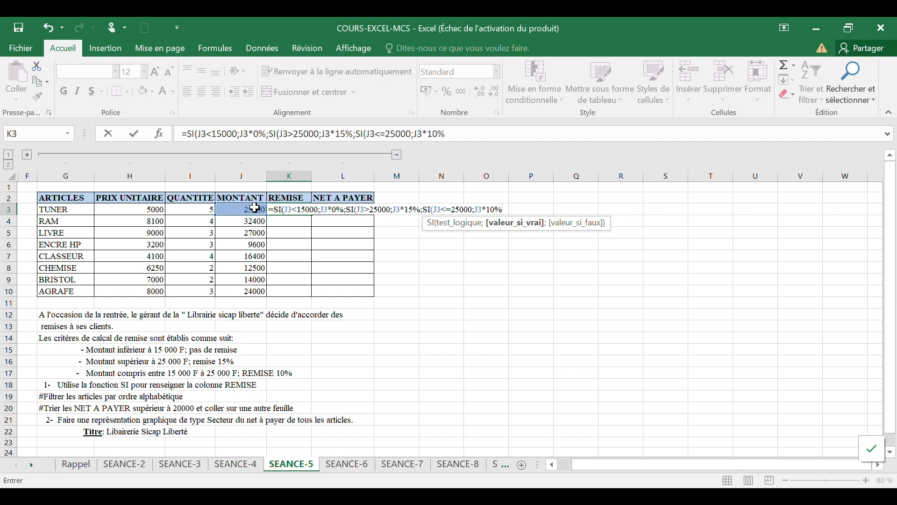
pyautogui.write(')')
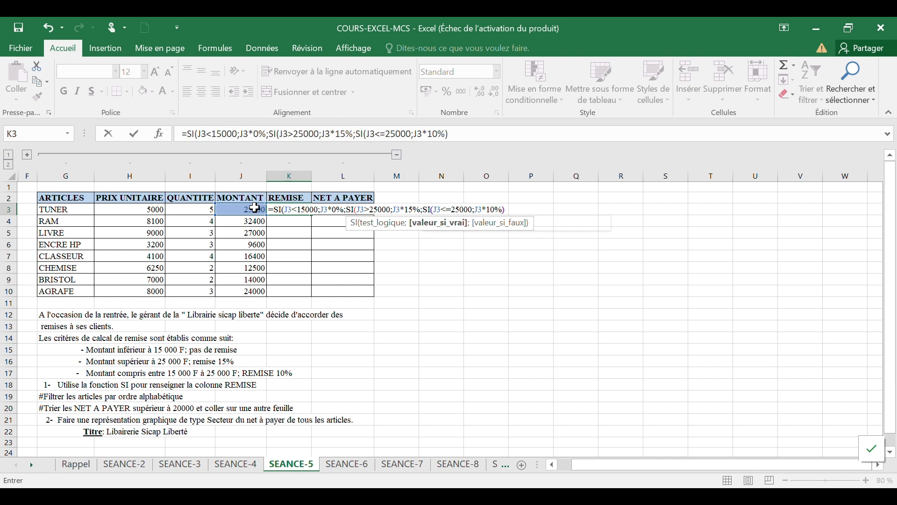
pyautogui.write('))')
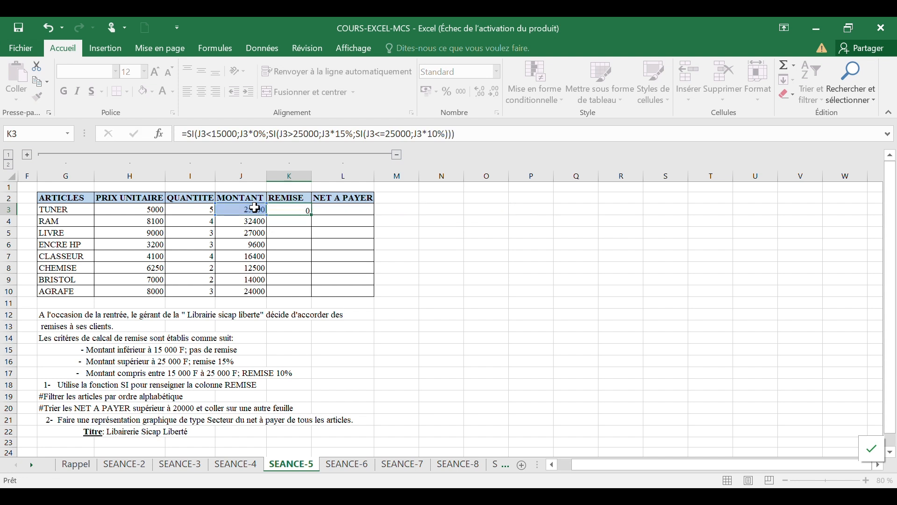
pyautogui.press('Return')
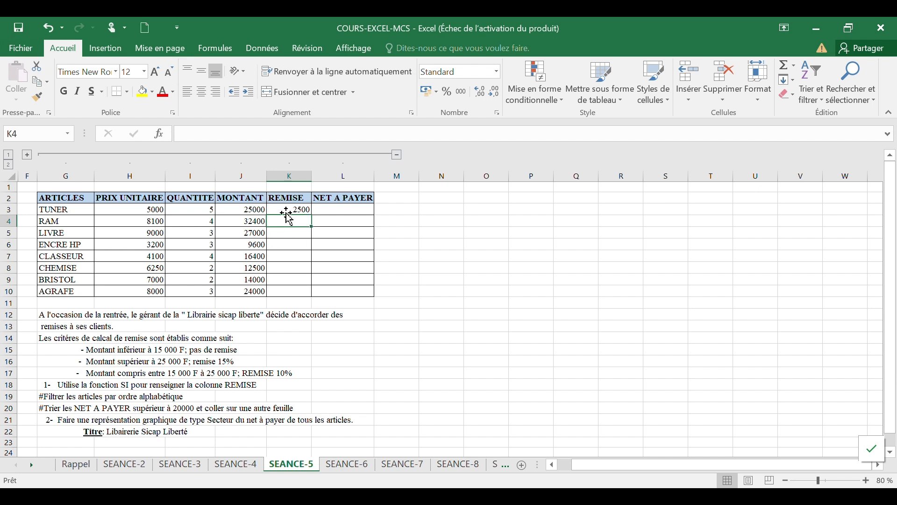
# Step: Copy TUNER's REMISE formula down the column to AGRAFE's row and check the copied formulas
pyautogui.click(299, 208)
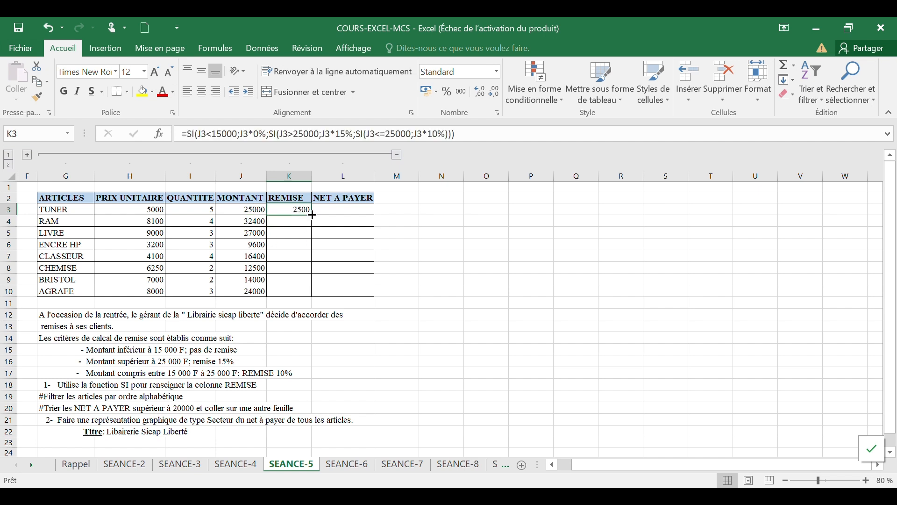
pyautogui.moveTo(313, 215); pyautogui.dragTo(314, 298)
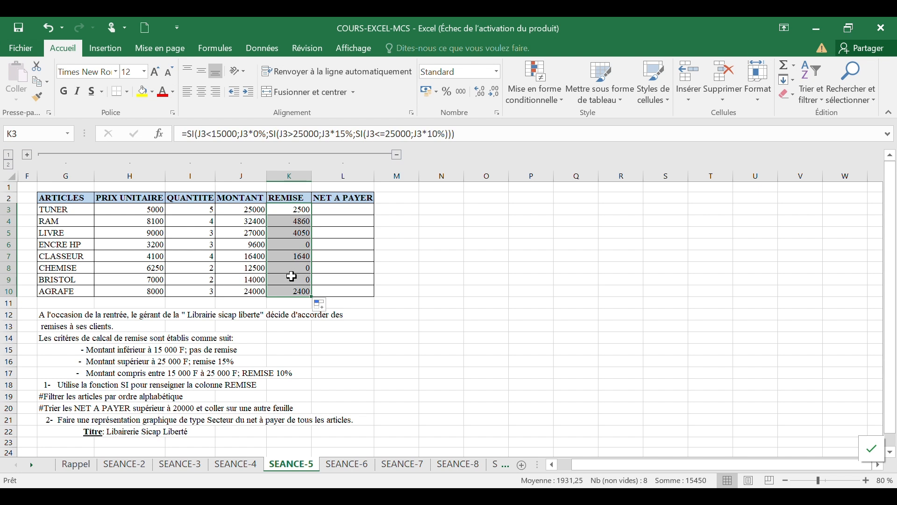
pyautogui.click(302, 244)
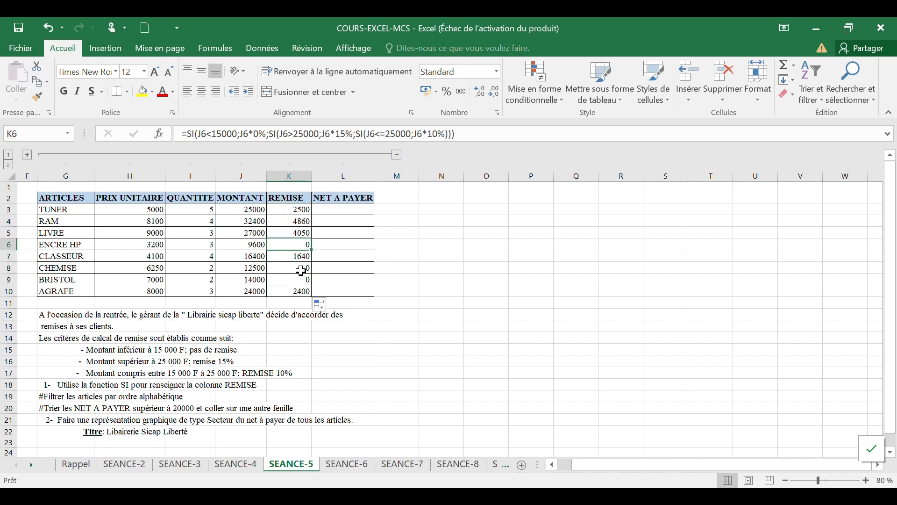
pyautogui.click(300, 279)
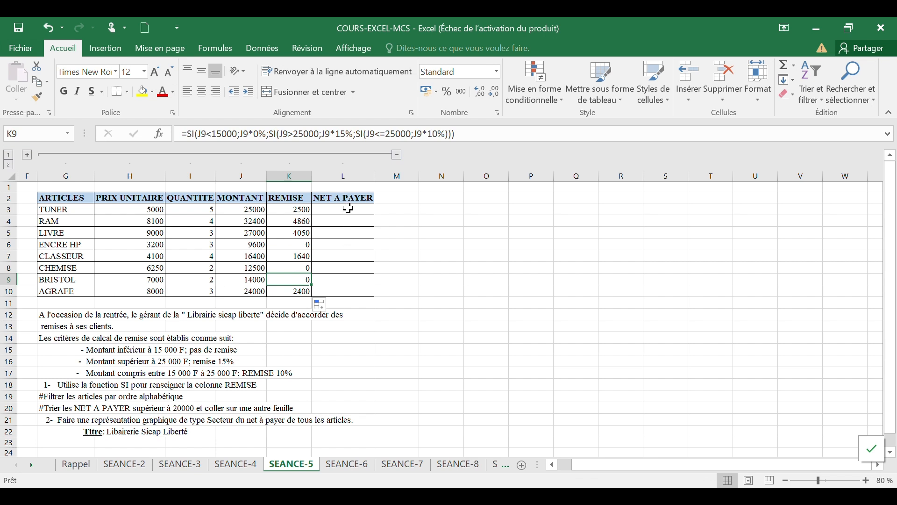
# Step: Compute TUNER's NET A PAYER as MONTANT minus REMISE with =J3-K3
pyautogui.click(350, 209)
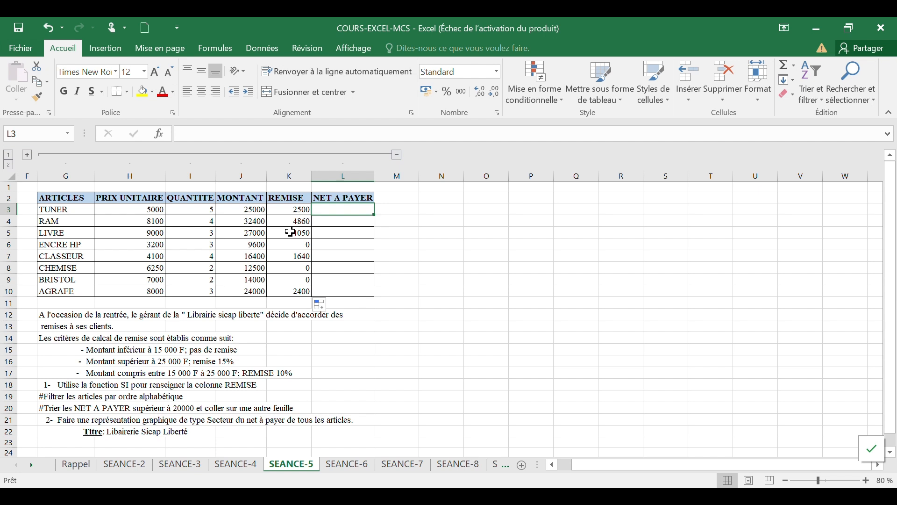
pyautogui.click(291, 233)
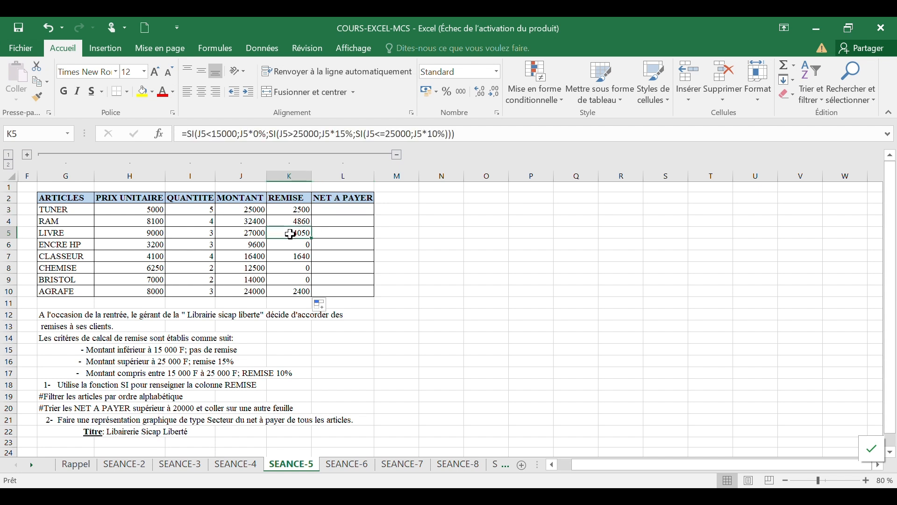
pyautogui.click(353, 212)
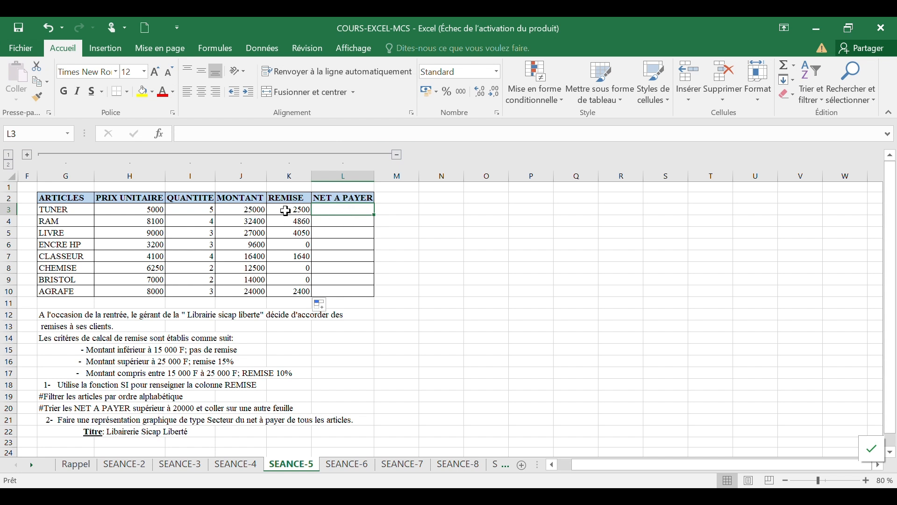
pyautogui.write('=')
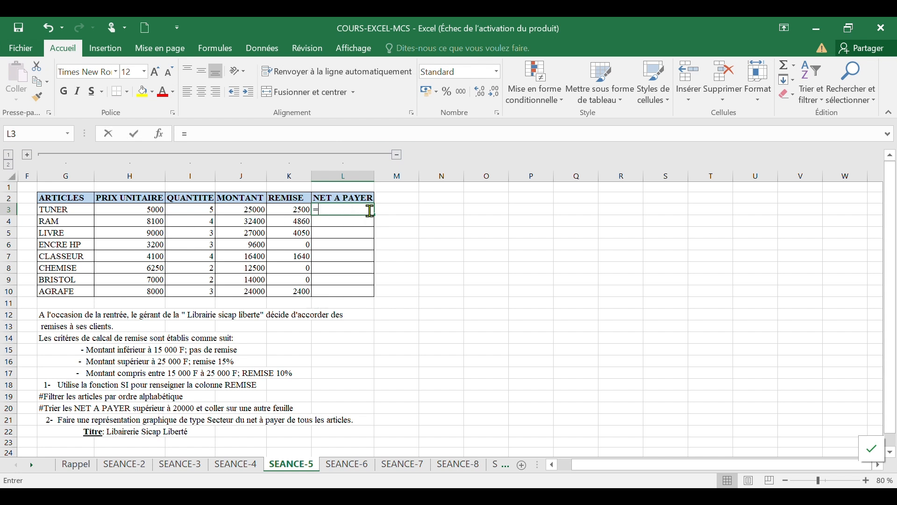
pyautogui.click(246, 209)
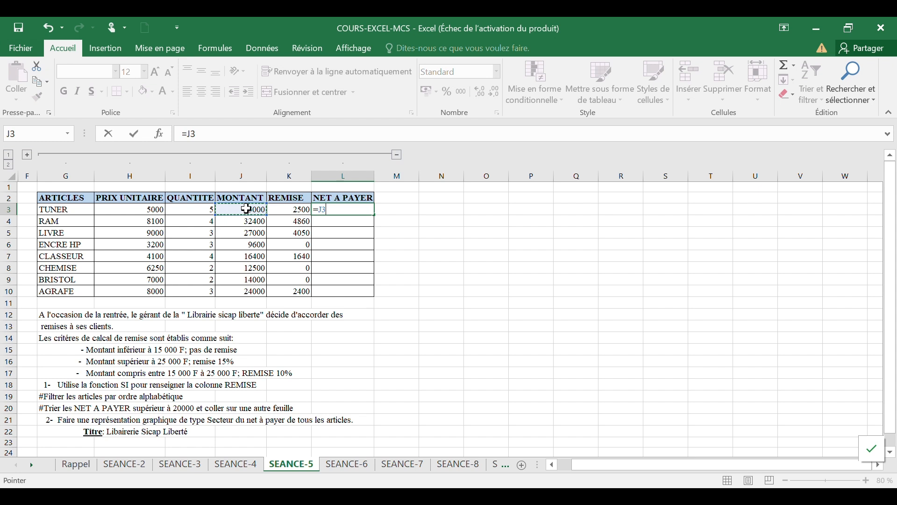
pyautogui.write('-')
pyautogui.click(294, 208)
pyautogui.press('Return')
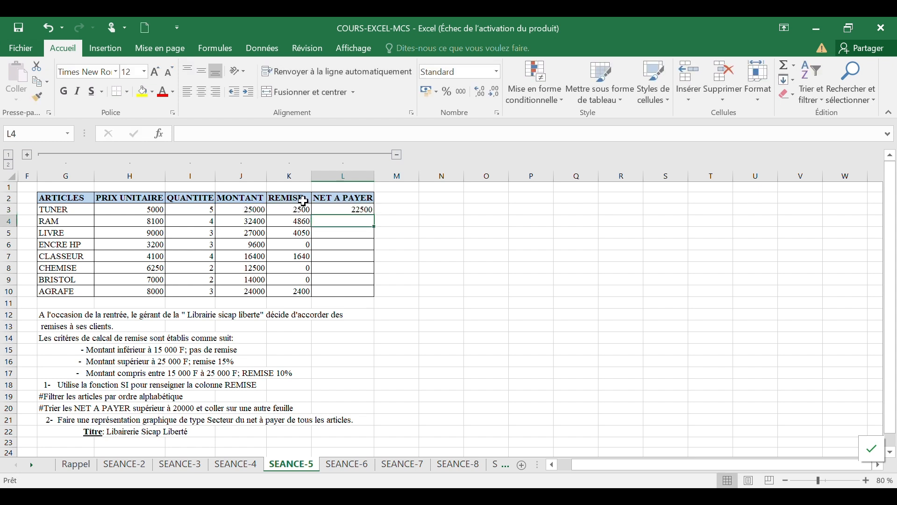
# Step: Copy the NET A PAYER formula down to AGRAFE's row
pyautogui.click(356, 211)
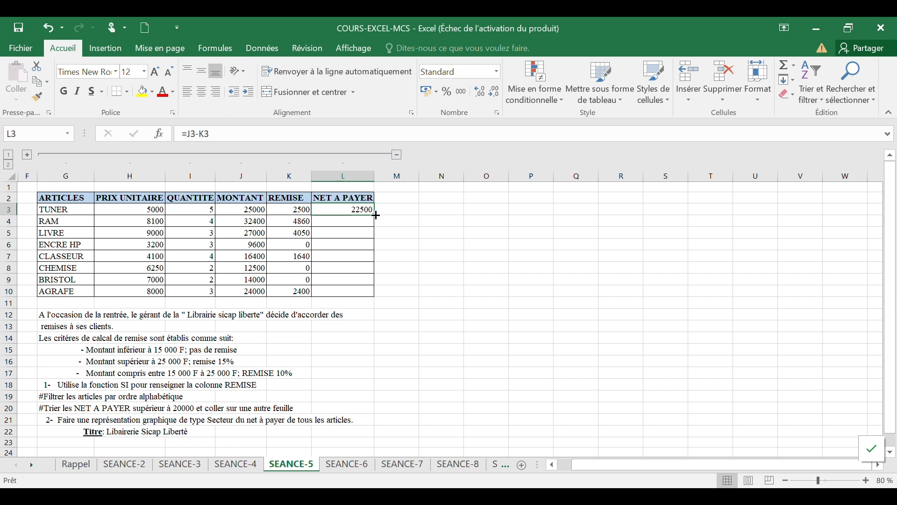
pyautogui.moveTo(376, 215); pyautogui.dragTo(373, 297)
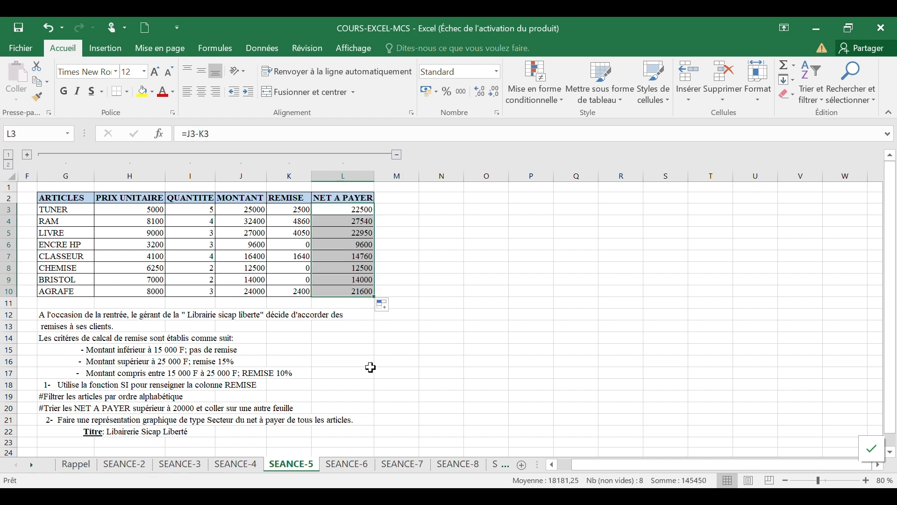
# Step: Turn on filters for the Librairie table from a cell inside it
pyautogui.click(379, 40)
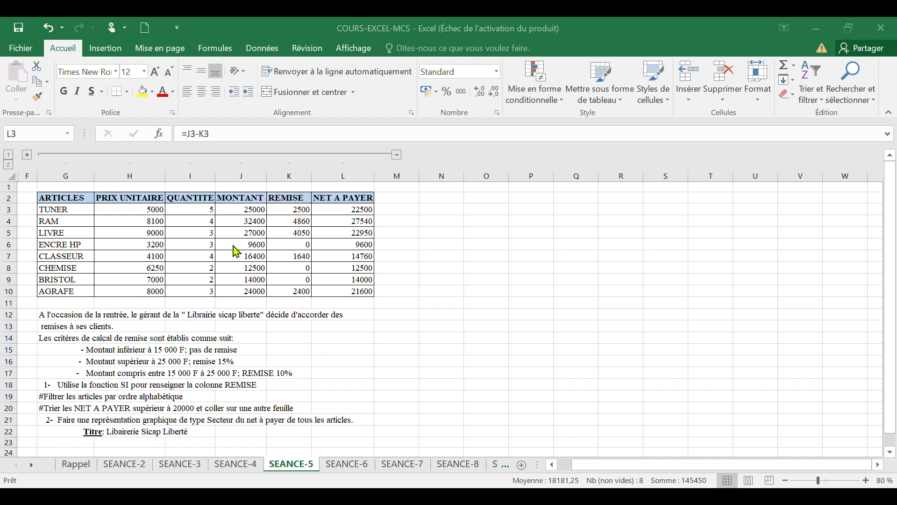
pyautogui.click(189, 242)
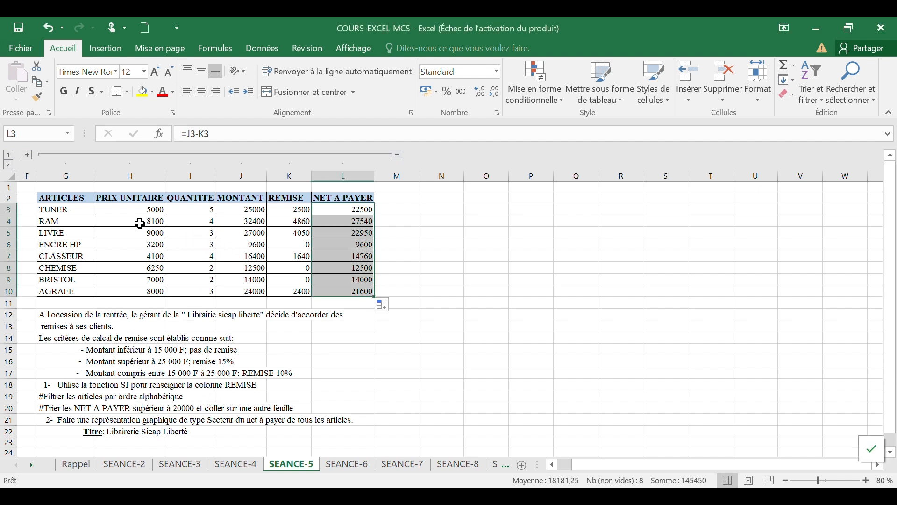
pyautogui.click(171, 236)
pyautogui.click(120, 240)
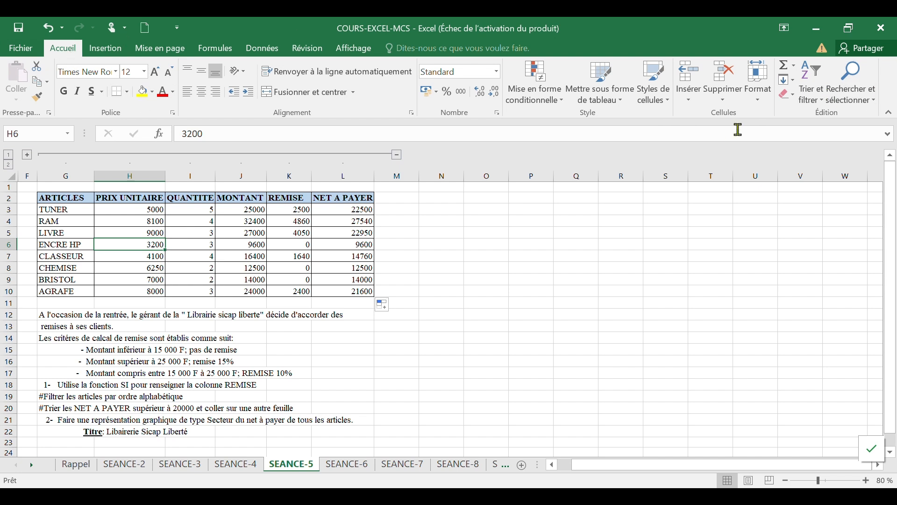
pyautogui.click(816, 97)
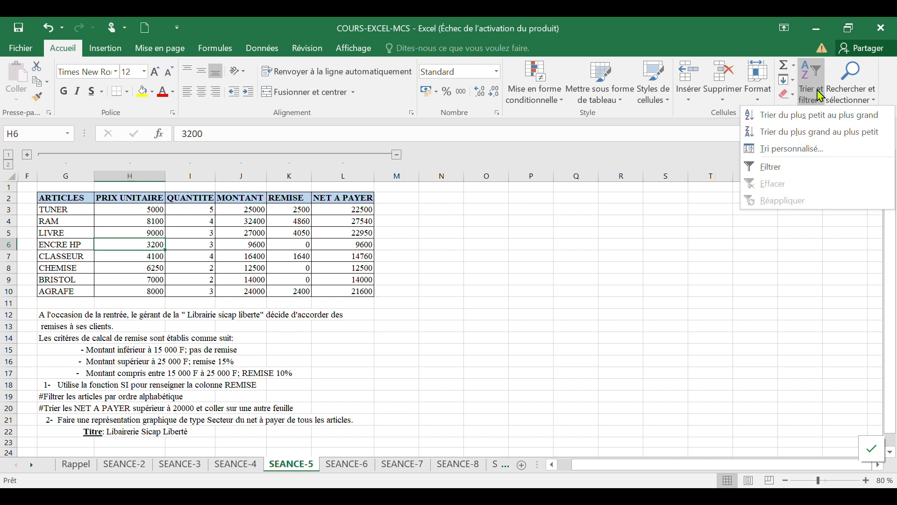
pyautogui.click(774, 173)
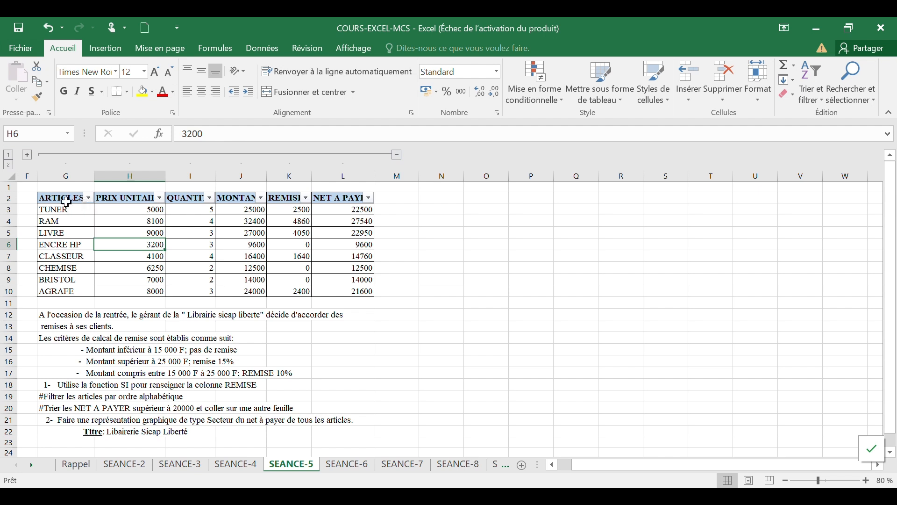
# Step: Sort the ARTICLES column alphabetically from A to Z
pyautogui.click(87, 199)
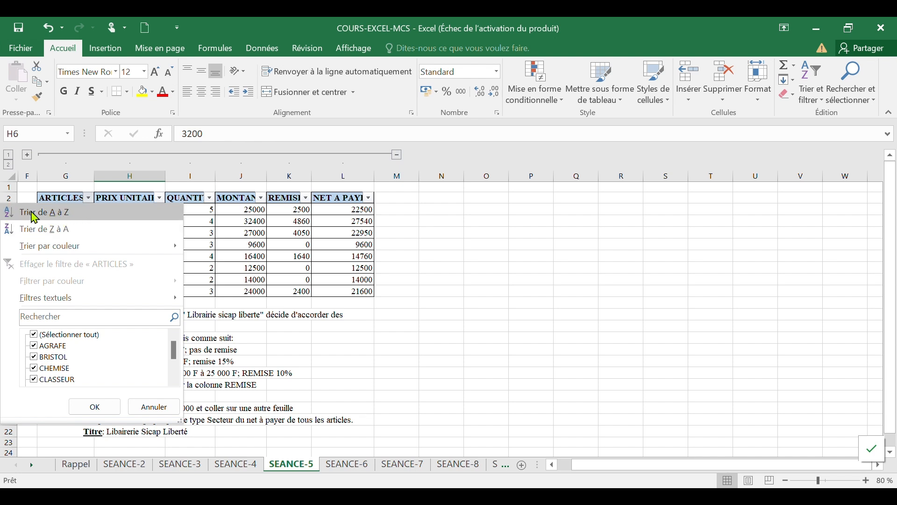
pyautogui.click(65, 220)
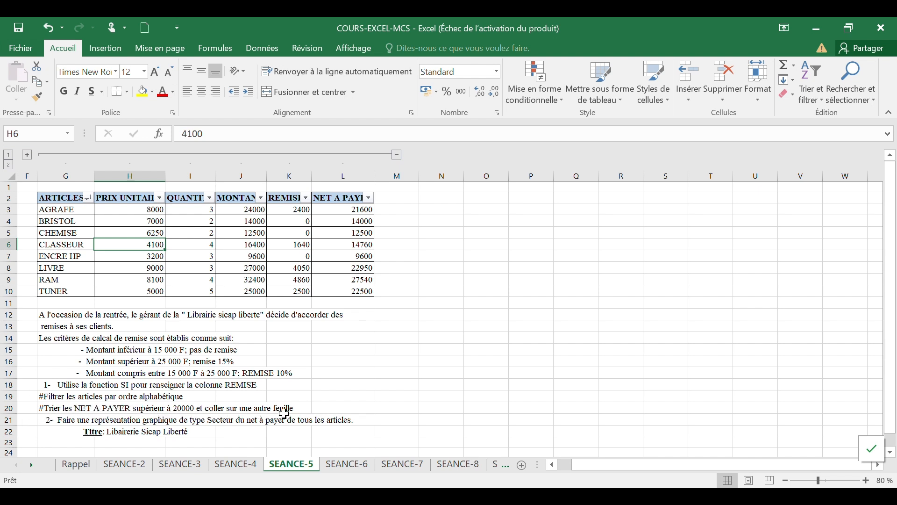
# Step: Filter the NET A PAYER column to show only values greater than 20000
pyautogui.click(369, 198)
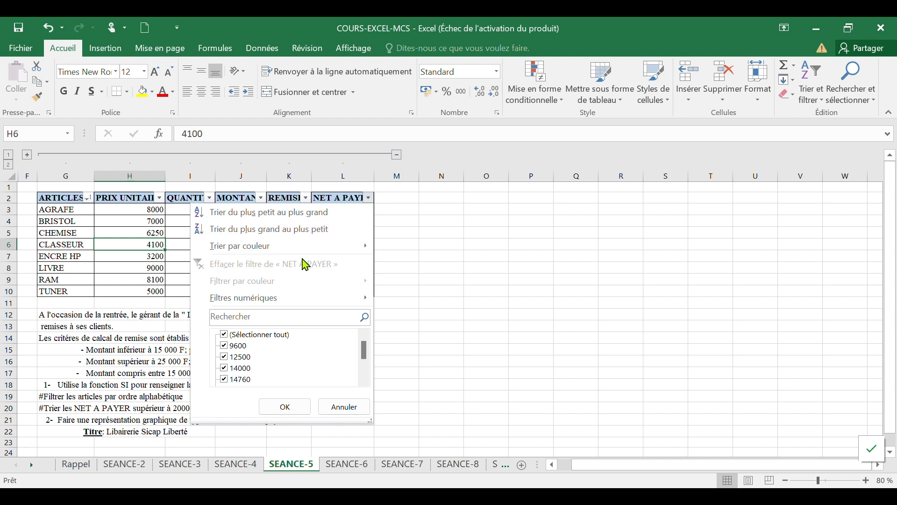
pyautogui.moveTo(267, 306)
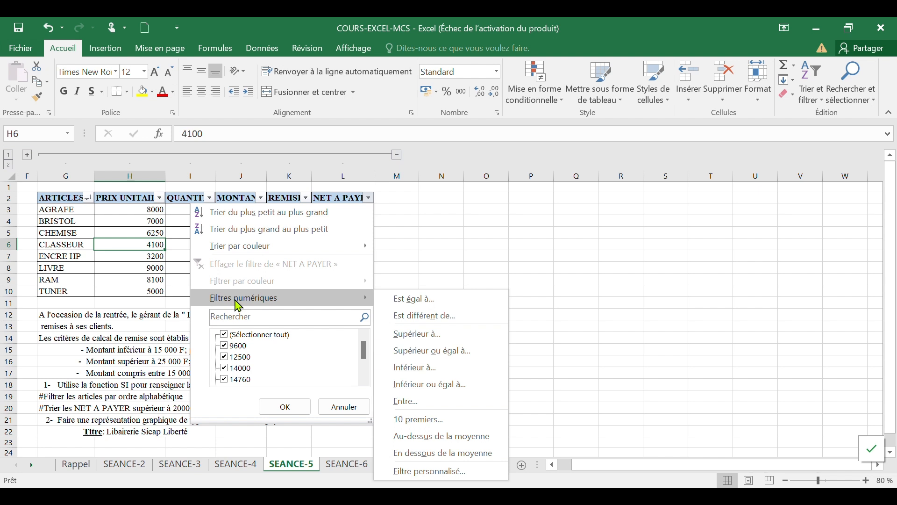
pyautogui.click(413, 334)
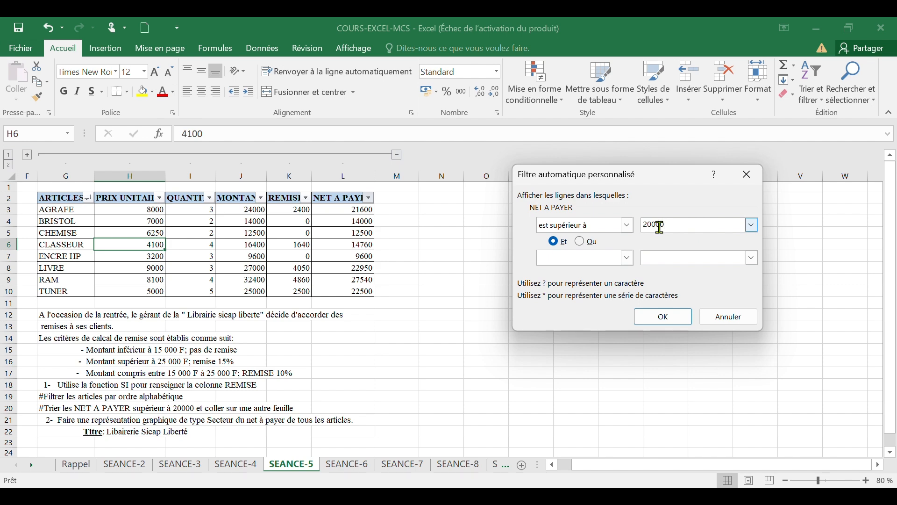
pyautogui.click(683, 322)
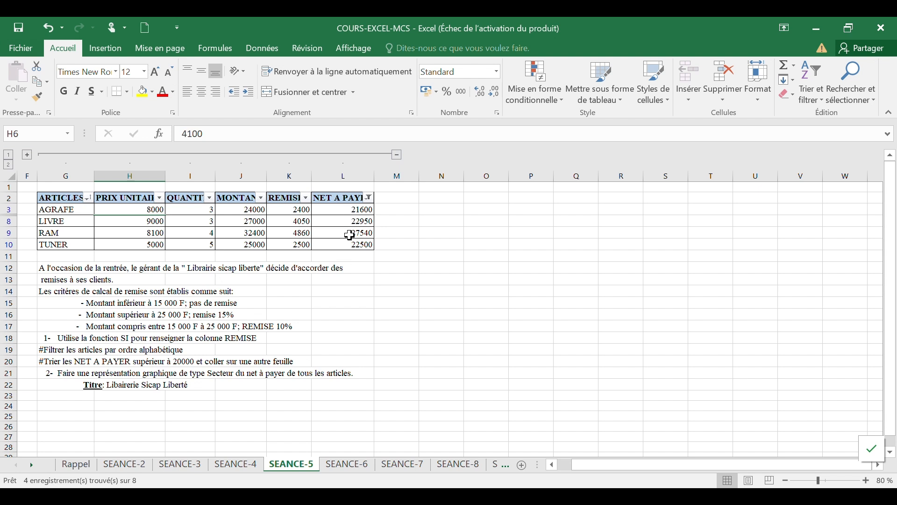
# Step: Select the filtered table with its headers and copy it
pyautogui.moveTo(65, 199); pyautogui.dragTo(357, 246)
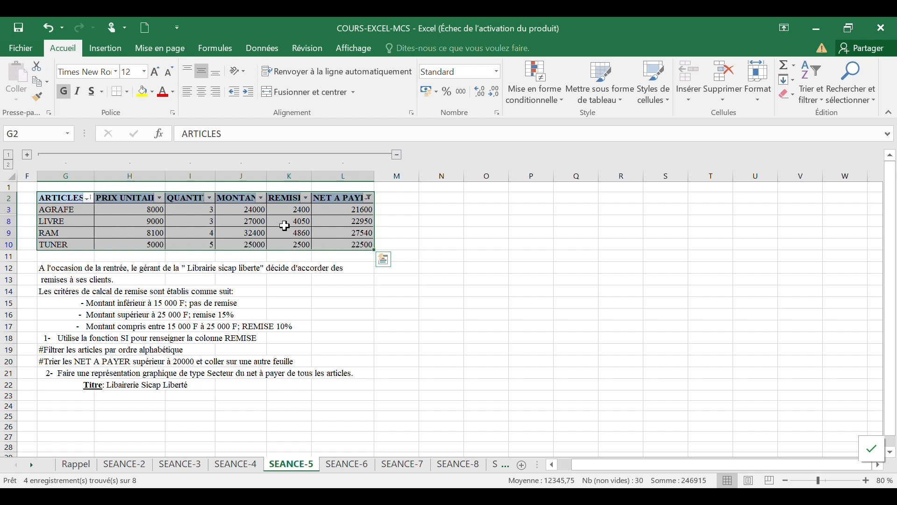
pyautogui.rightClick(296, 226)
pyautogui.click(322, 216)
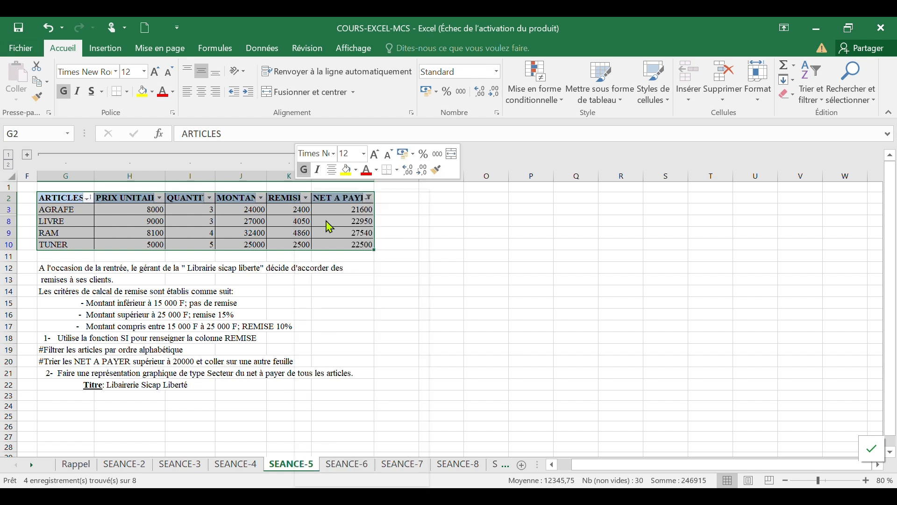
pyautogui.click(494, 199)
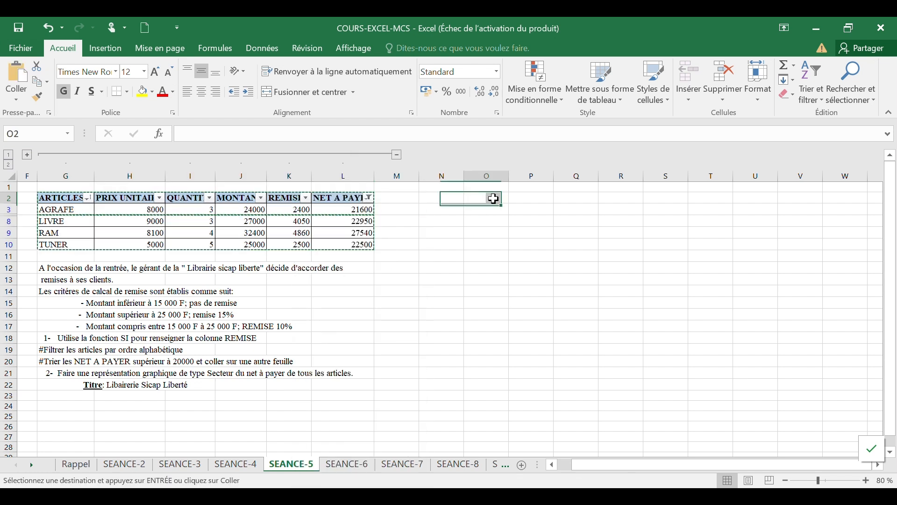
pyautogui.hotkey('ctrl', 'v')
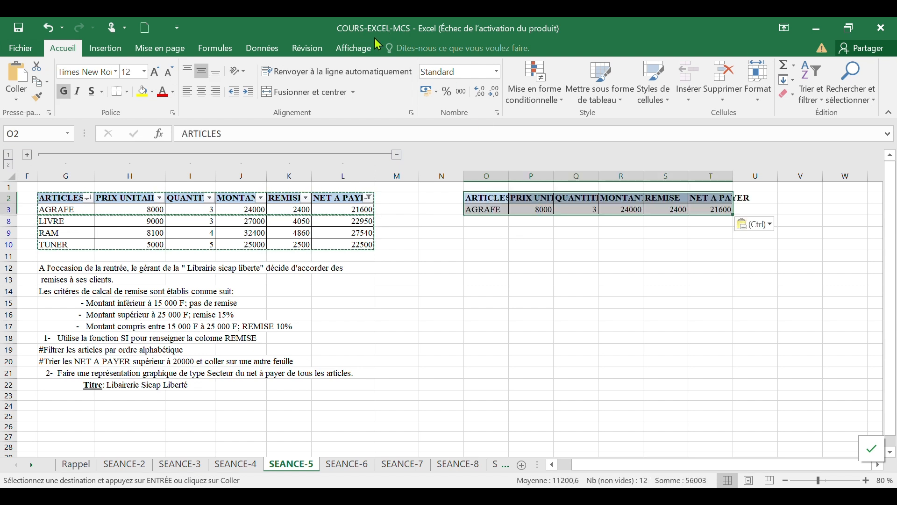
pyautogui.hotkey('ctrl', 'z')
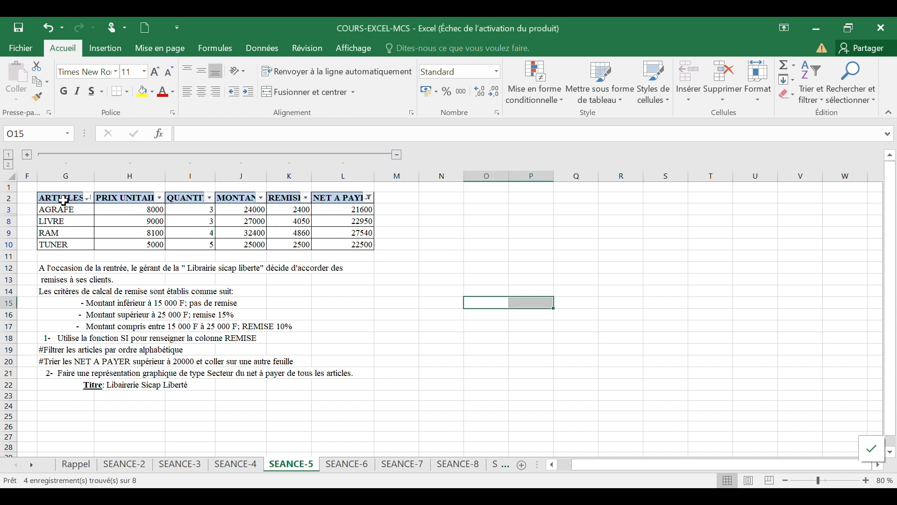
# Step: Reselect the filtered Librairie table with its headers and copy it again
pyautogui.moveTo(62, 200); pyautogui.dragTo(367, 244)
pyautogui.rightClick(304, 221)
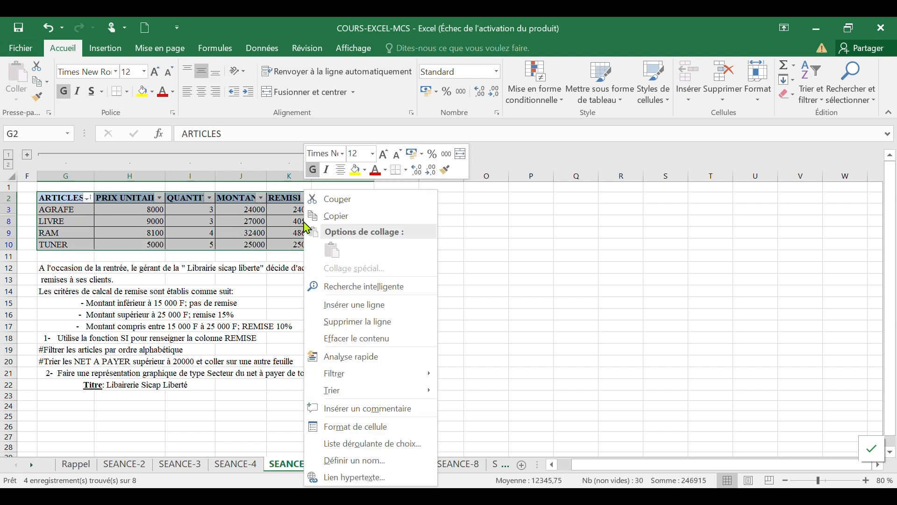
pyautogui.click(341, 217)
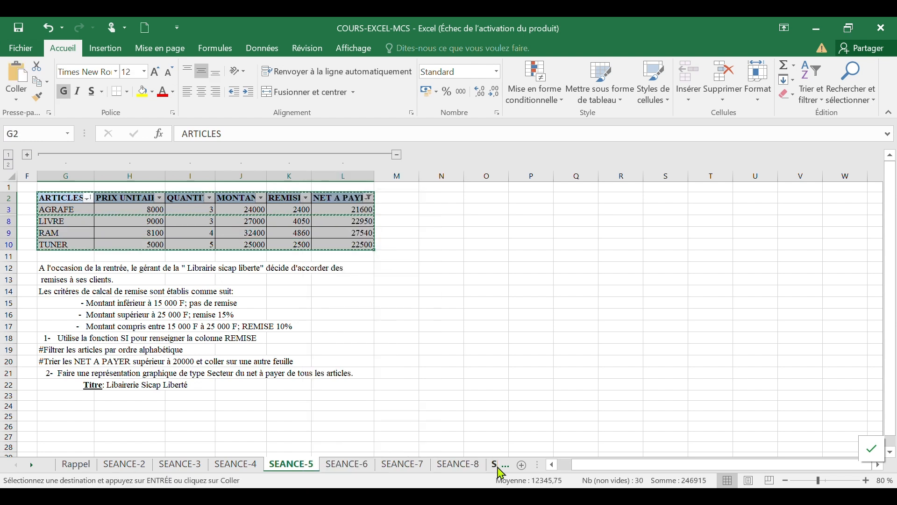
# Step: Add a new sheet and paste the copied table at its first cell
pyautogui.click(523, 466)
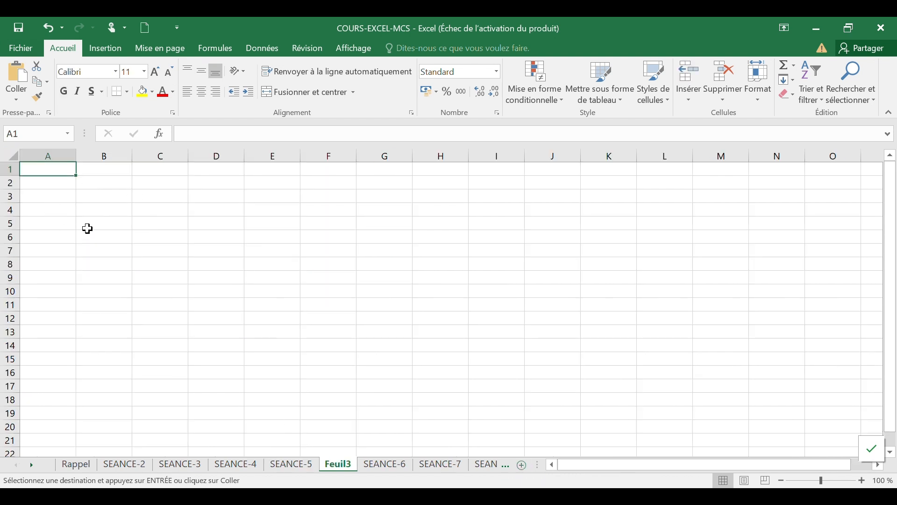
pyautogui.hotkey('ctrl', 'v')
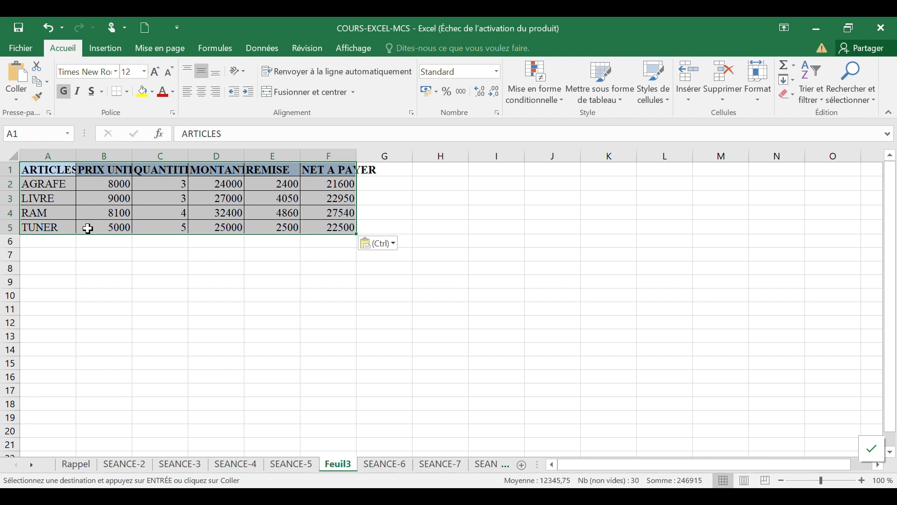
# Step: Autofit the pasted table's column widths so the headers show in full
pyautogui.click(205, 273)
pyautogui.doubleClick(75, 151)
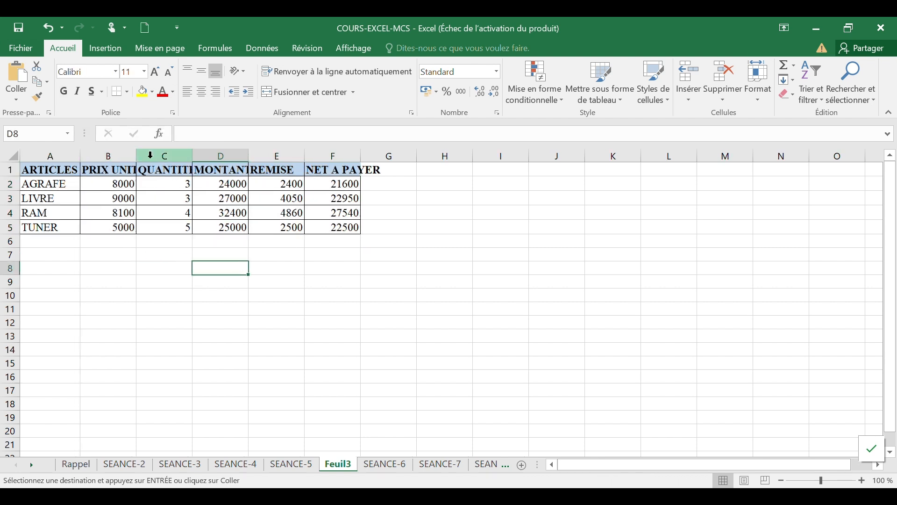
pyautogui.doubleClick(136, 150)
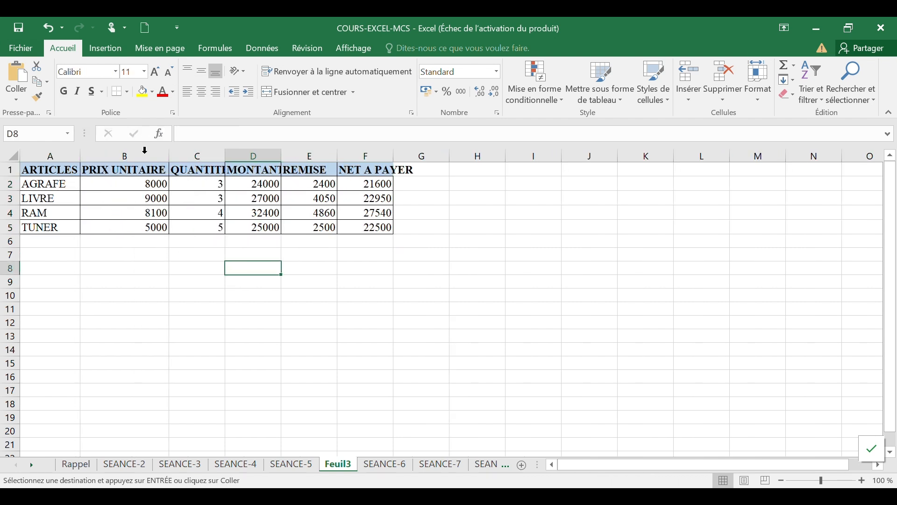
pyautogui.doubleClick(226, 159)
pyautogui.doubleClick(288, 153)
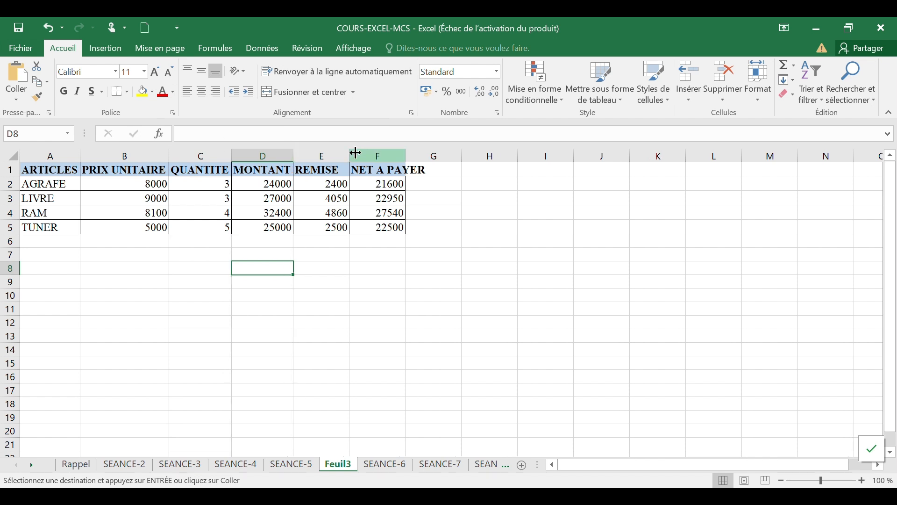
pyautogui.doubleClick(406, 153)
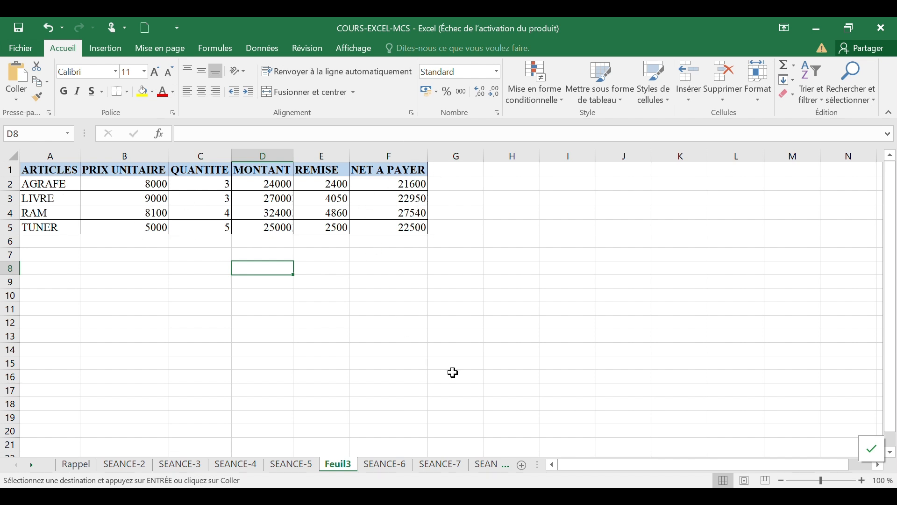
# Step: Return to SEANCE-5 and clear the filter on the NET A PAYER column
pyautogui.click(274, 466)
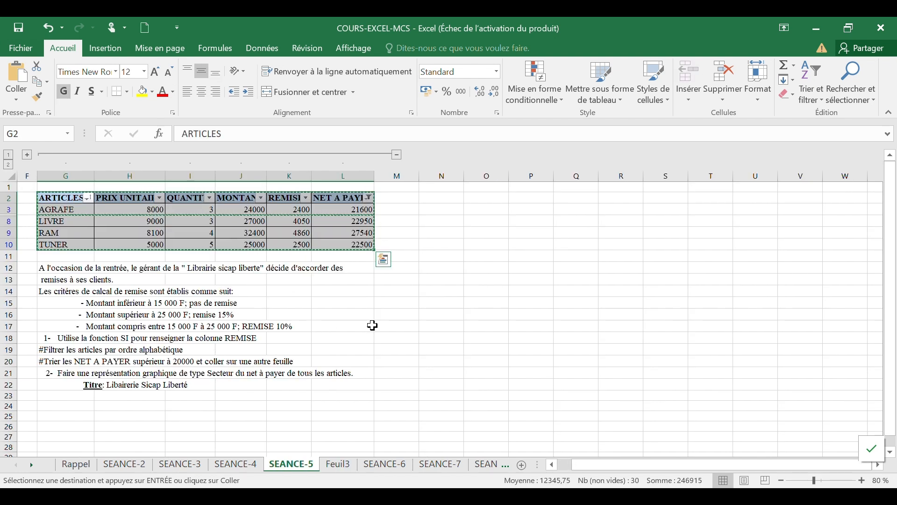
pyautogui.press('Escape')
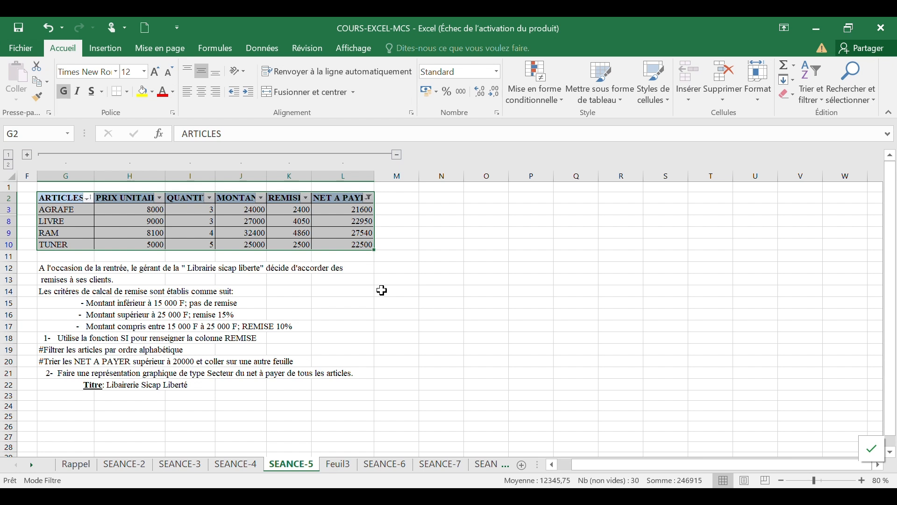
pyautogui.click(383, 290)
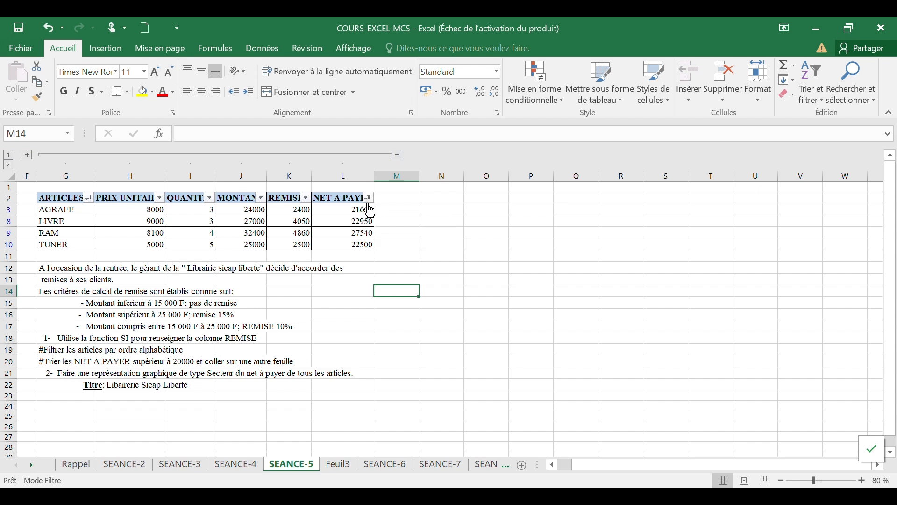
pyautogui.click(370, 197)
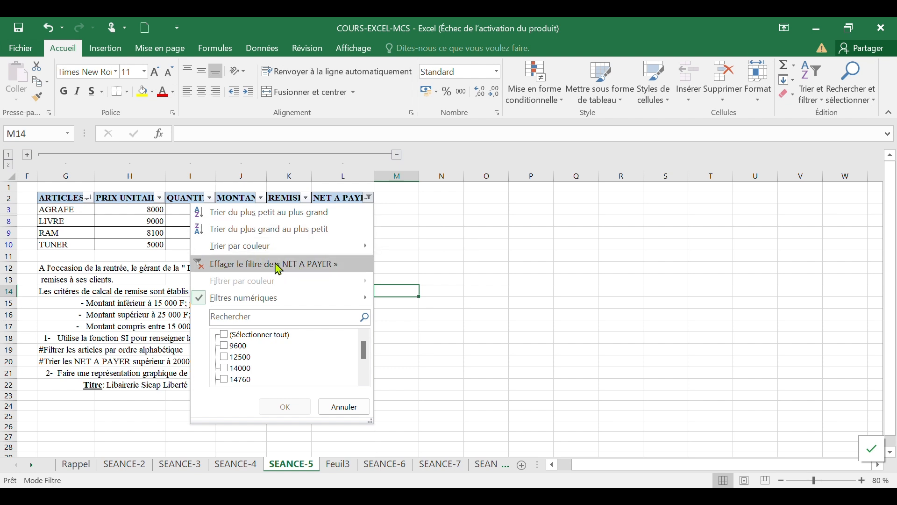
pyautogui.click(244, 269)
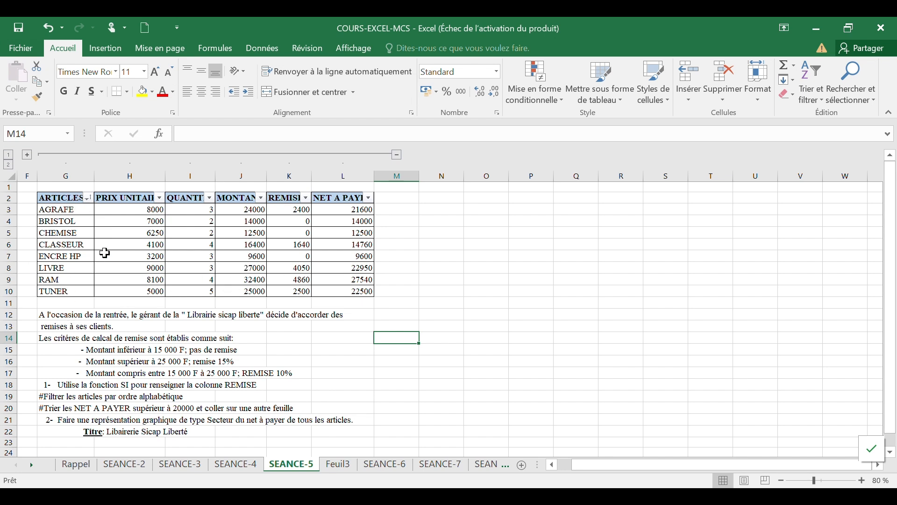
# Step: Select the ARTICLES and NET A PAYER columns, insert a 3D pie chart and move it beside the table
pyautogui.moveTo(58, 199); pyautogui.dragTo(71, 287)
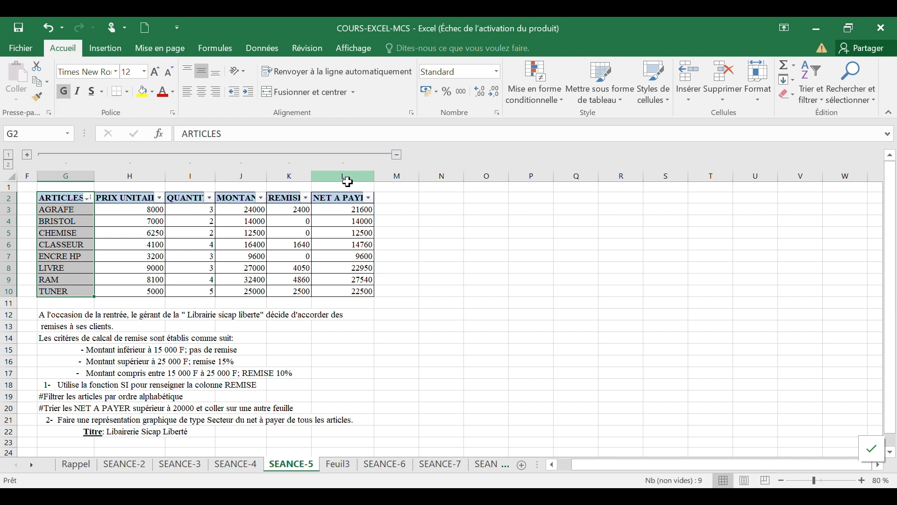
pyautogui.keyDown('ctrl'); pyautogui.click(344, 200); pyautogui.keyUp('ctrl')
pyautogui.moveTo(345, 200); pyautogui.dragTo(362, 289)
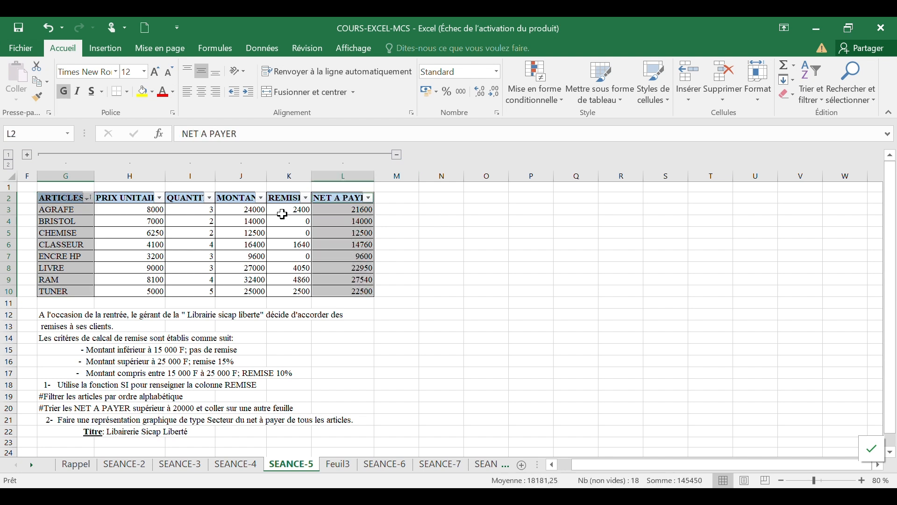
pyautogui.click(104, 49)
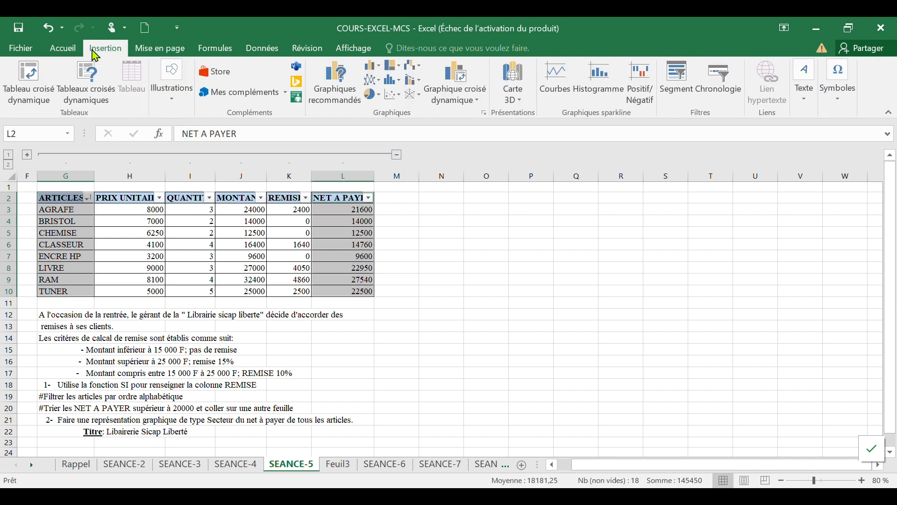
pyautogui.click(373, 95)
pyautogui.click(384, 189)
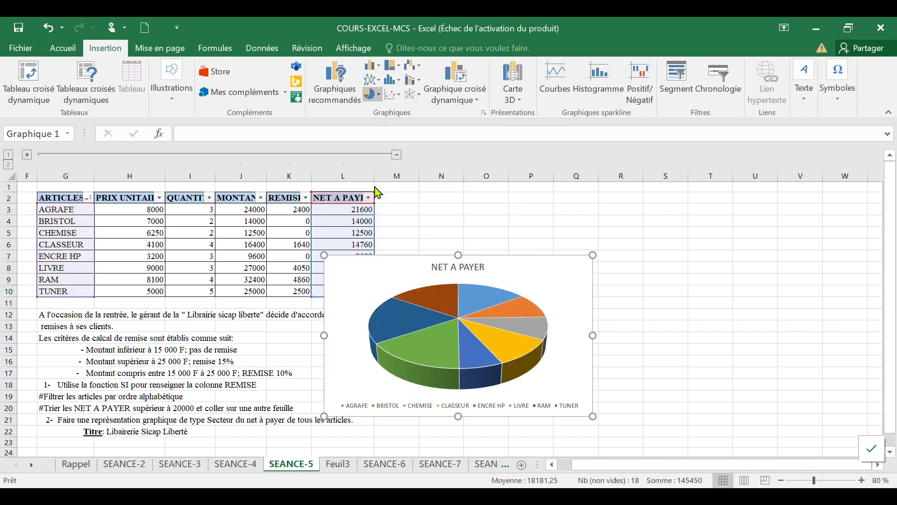
pyautogui.moveTo(568, 272); pyautogui.dragTo(647, 214)
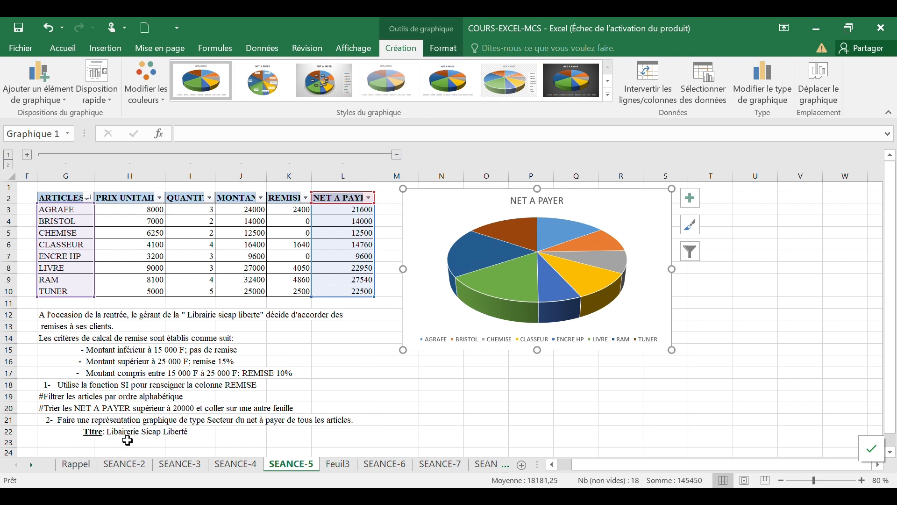
# Step: Retitle the pie chart Librairie sicap Liberté
pyautogui.click(549, 202)
pyautogui.moveTo(513, 201); pyautogui.dragTo(561, 207)
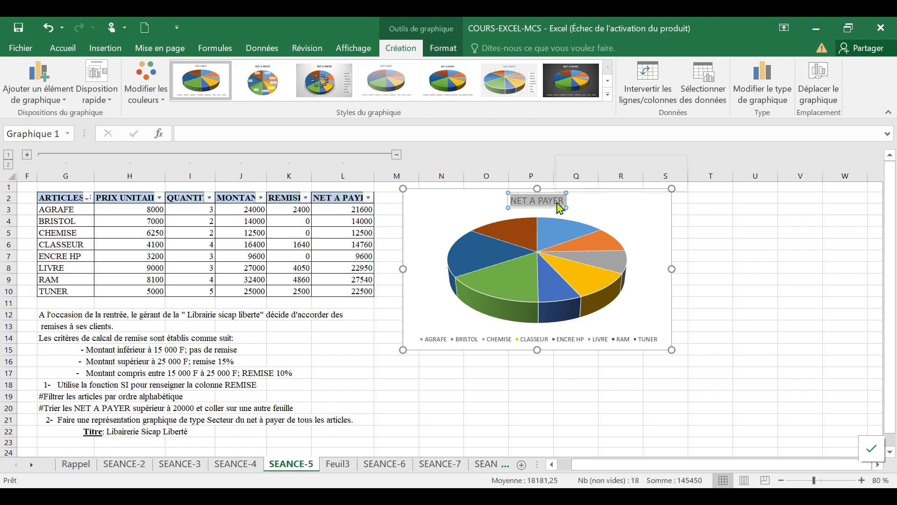
pyautogui.write('Librai')
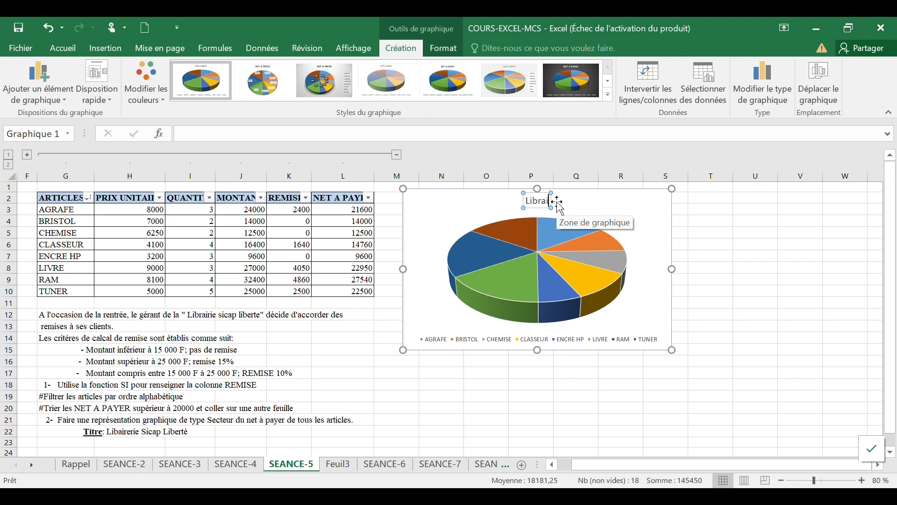
pyautogui.write('rie')
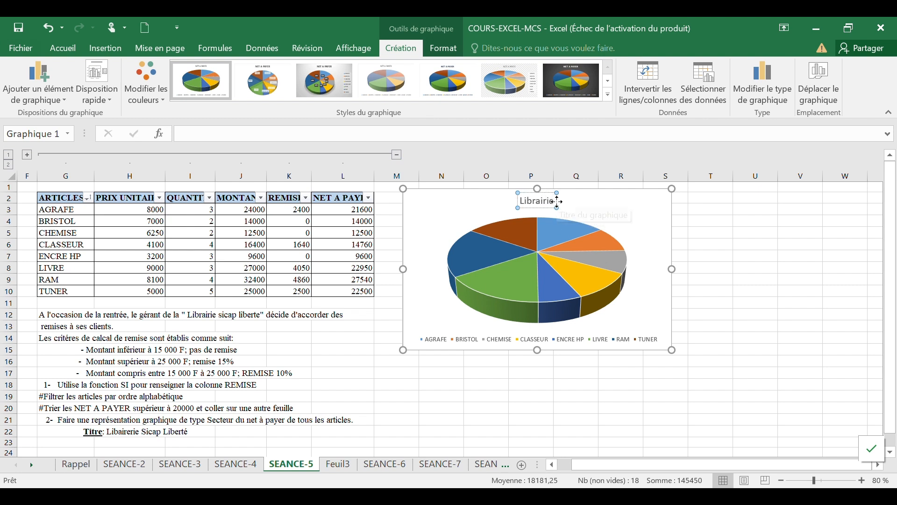
pyautogui.write(' sicap')
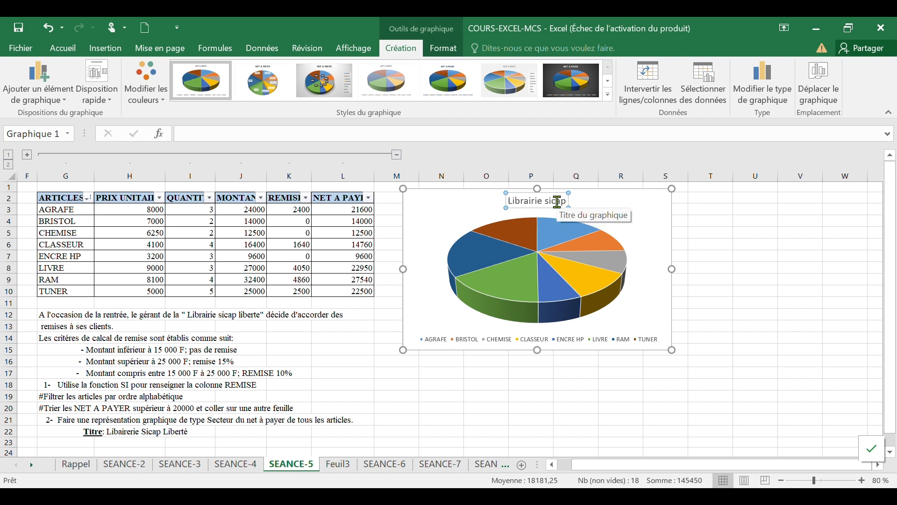
pyautogui.write(' libert')
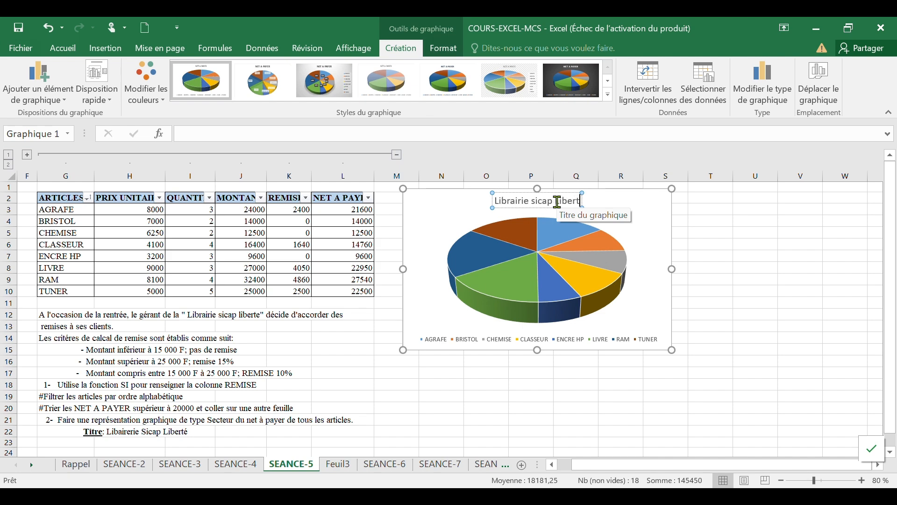
pyautogui.write('é')
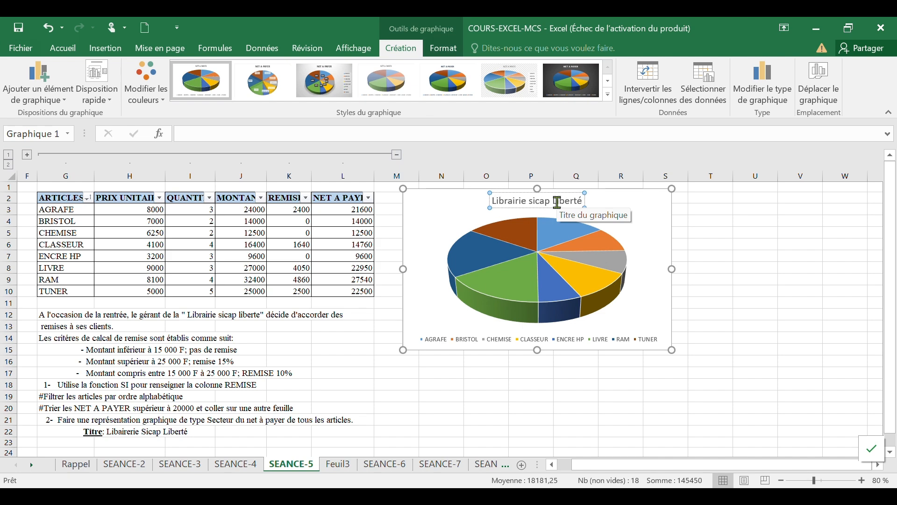
pyautogui.click(746, 318)
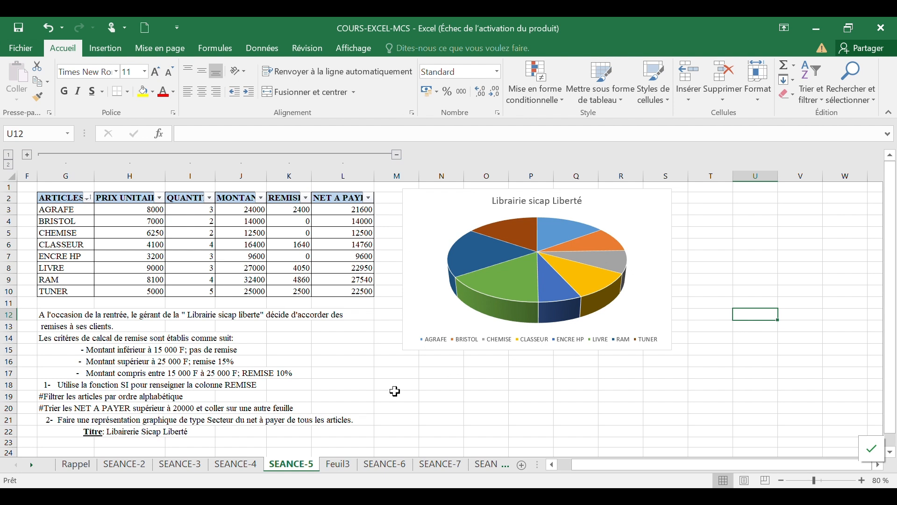